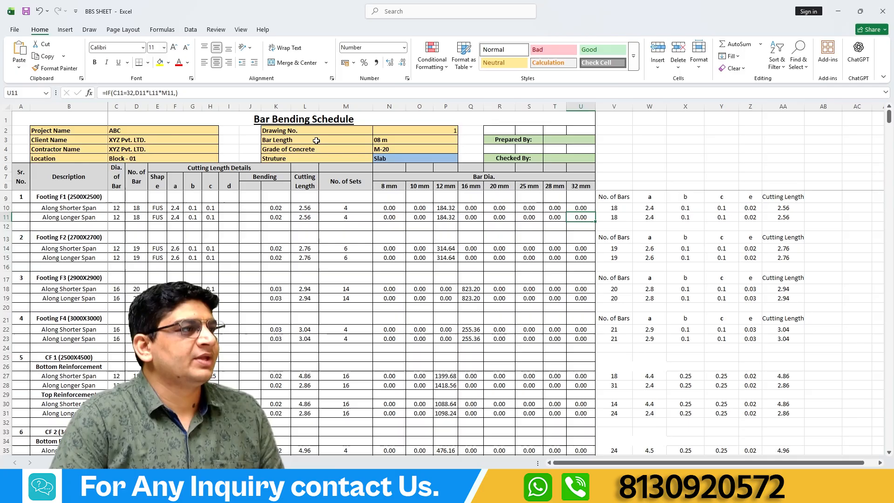
Go through the bar diameter column headings of the Bar Bending Schedule, from 8 mm to 32 mm.
{"action": "left_click", "coordinate": [288, 121]}
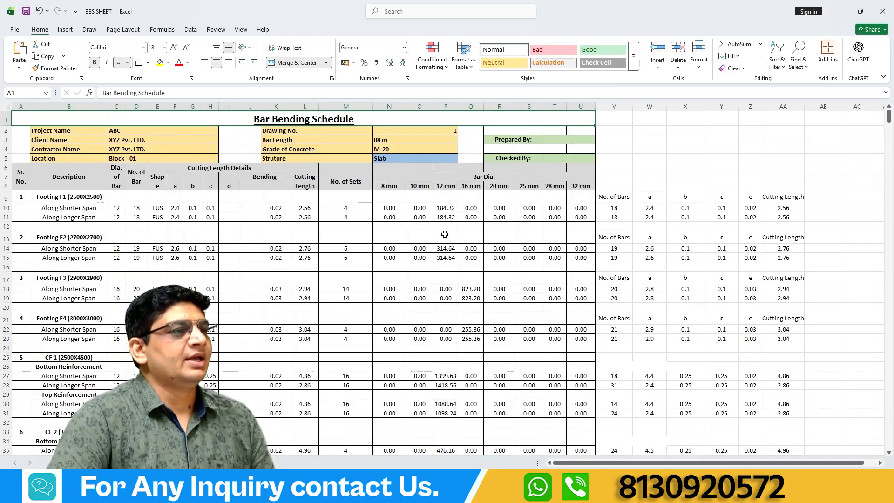
{"action": "left_click", "coordinate": [389, 188]}
{"action": "left_click", "coordinate": [416, 186]}
{"action": "left_click", "coordinate": [445, 187]}
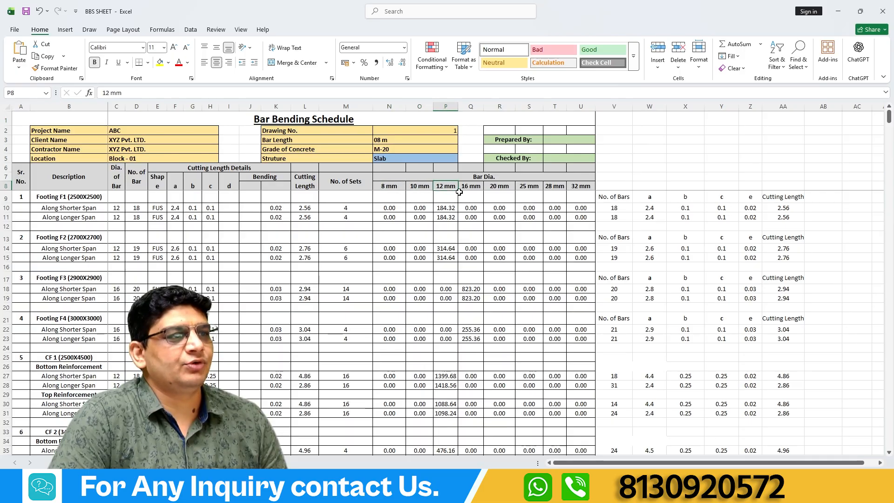
{"action": "left_click", "coordinate": [471, 188]}
{"action": "left_click", "coordinate": [494, 186]}
{"action": "left_click", "coordinate": [526, 187]}
{"action": "left_click", "coordinate": [553, 185]}
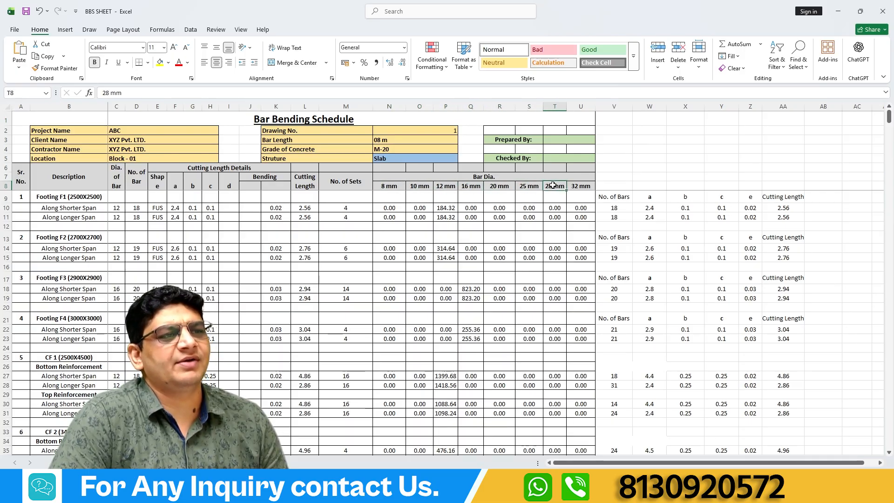
{"action": "left_click", "coordinate": [584, 186]}
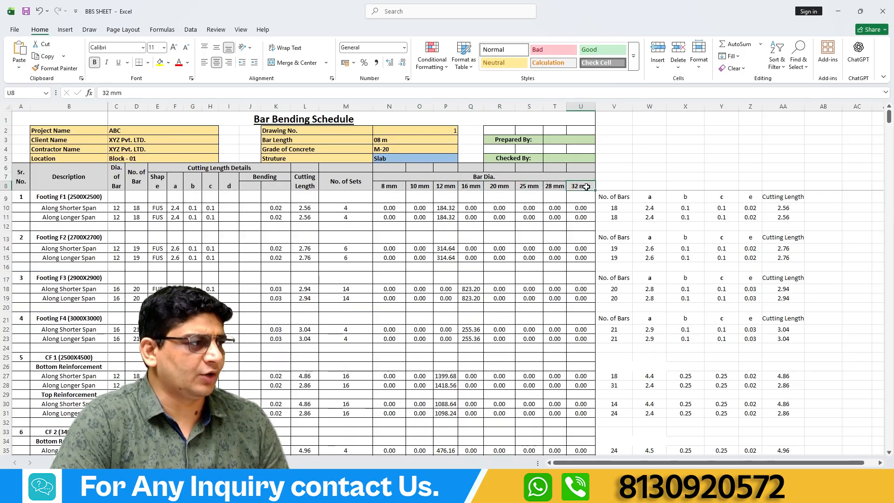
Examine Footing F1's bar-length formulas in N10:U11 and the number of bars, cutting length and number of sets they use.
{"action": "left_click_drag", "start_coordinate": [386, 208], "coordinate": [571, 217]}
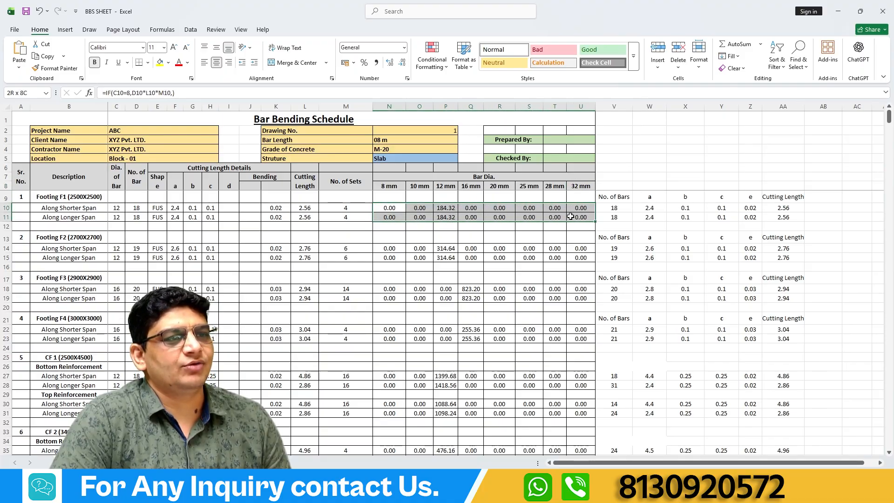
{"action": "left_click", "coordinate": [384, 208]}
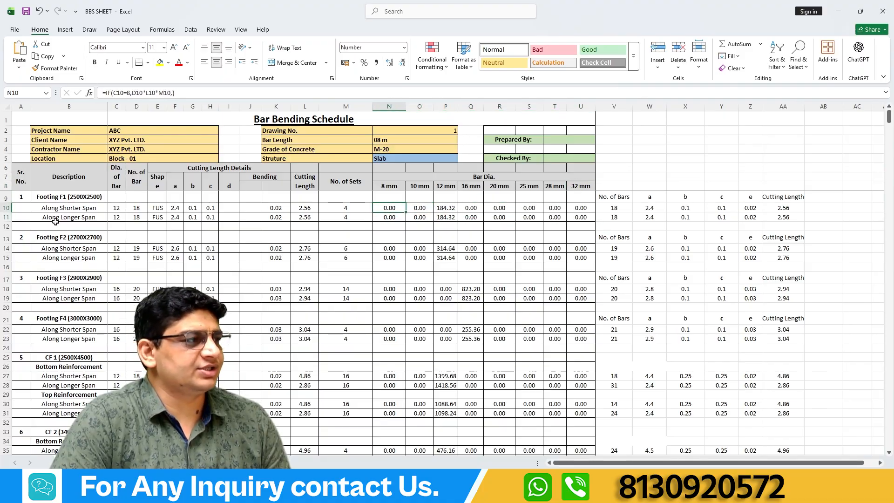
{"action": "left_click", "coordinate": [136, 207]}
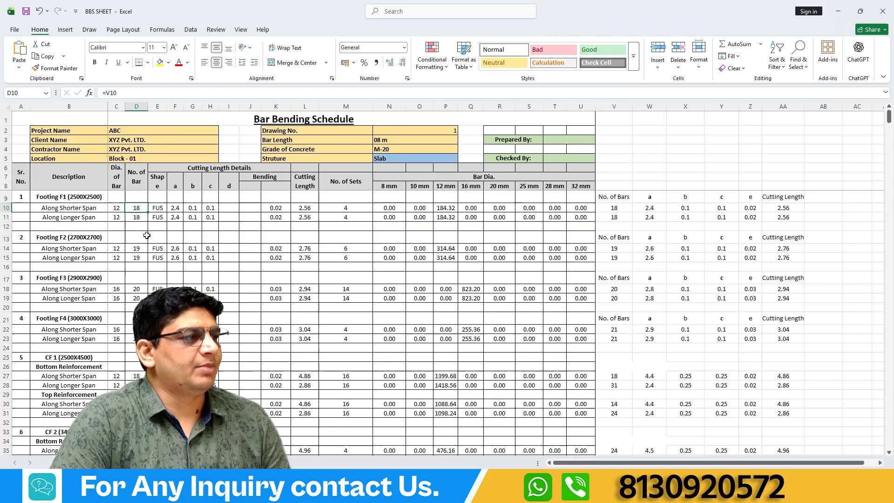
{"action": "left_click", "coordinate": [303, 207]}
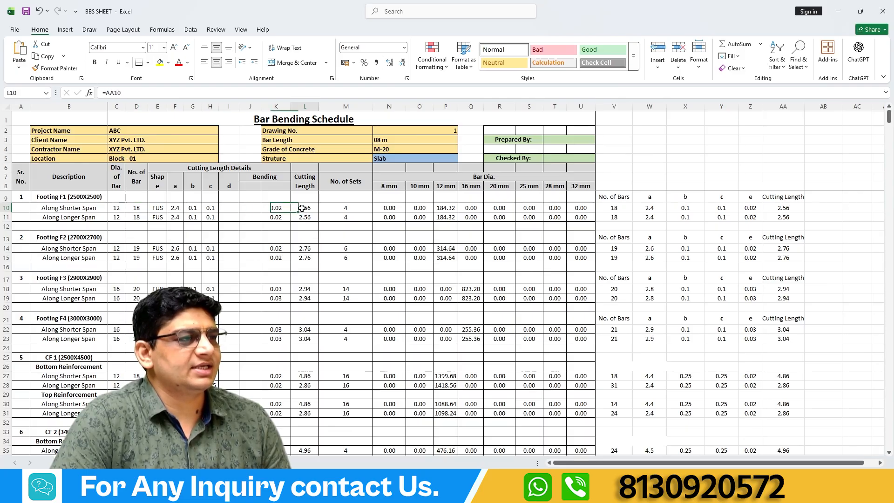
{"action": "left_click", "coordinate": [346, 208]}
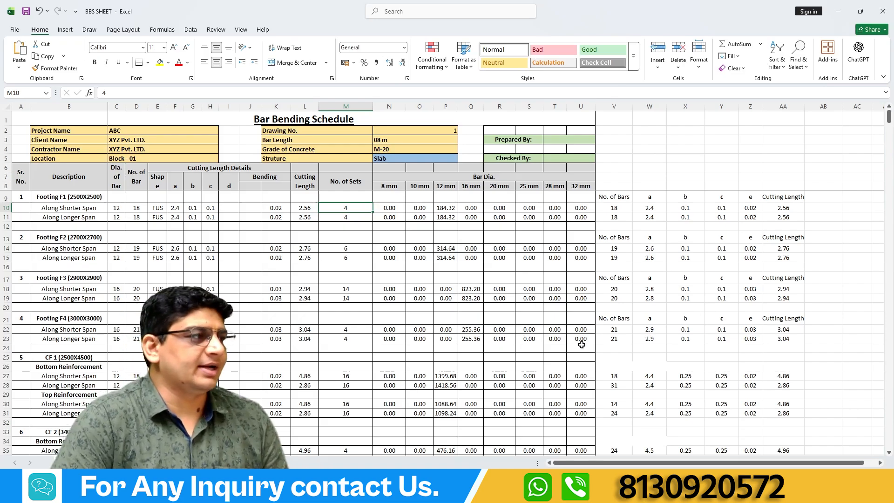
Test bar diameters 16 and 20 for Footing F1's shorter span in C10, and restore 12.
{"action": "left_click", "coordinate": [116, 208]}
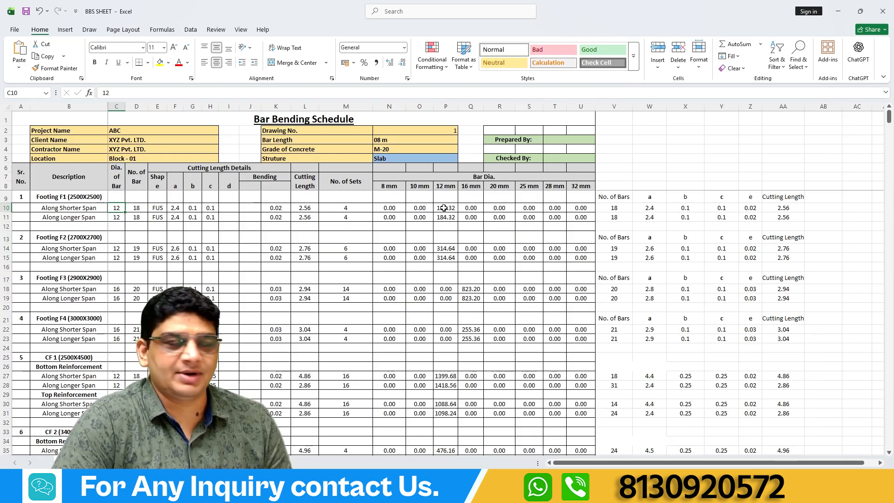
{"action": "type", "text": "16"}
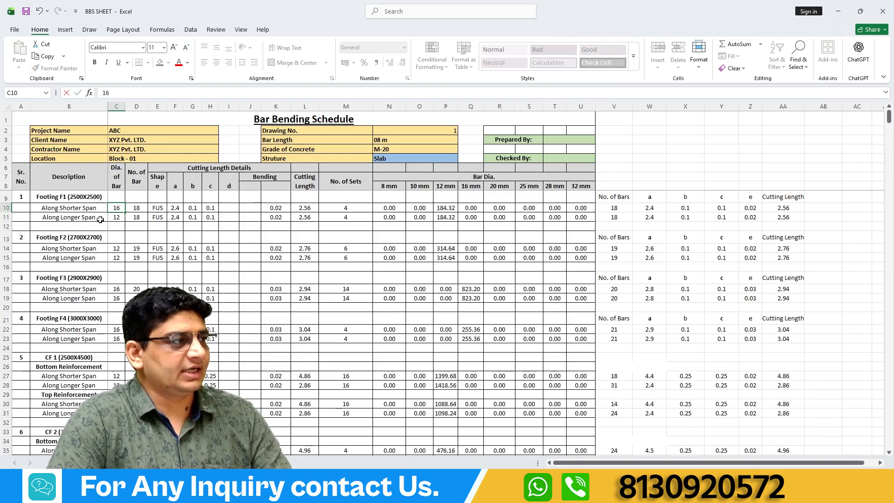
{"action": "key", "text": "Return"}
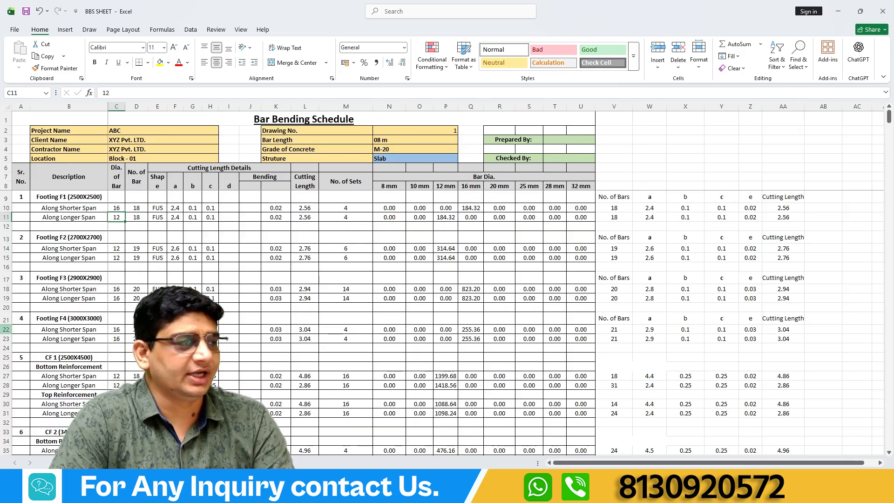
{"action": "left_click", "coordinate": [117, 208]}
{"action": "type", "text": "20"}
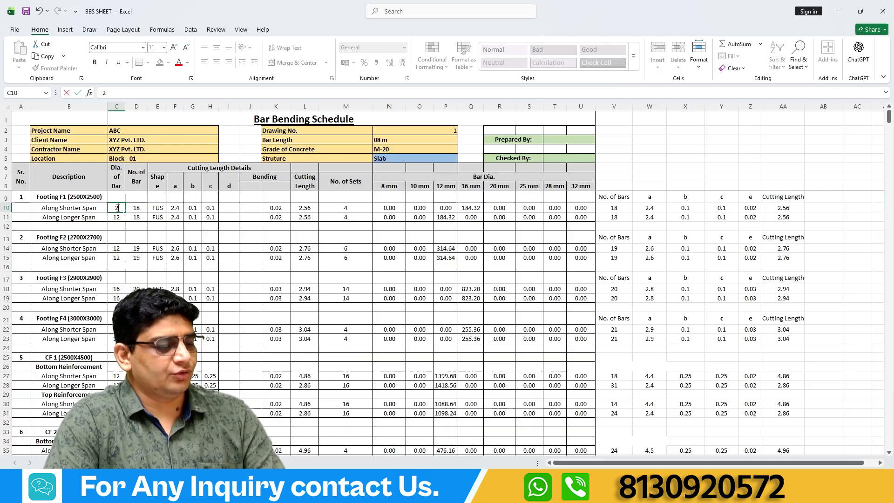
{"action": "key", "text": "Return"}
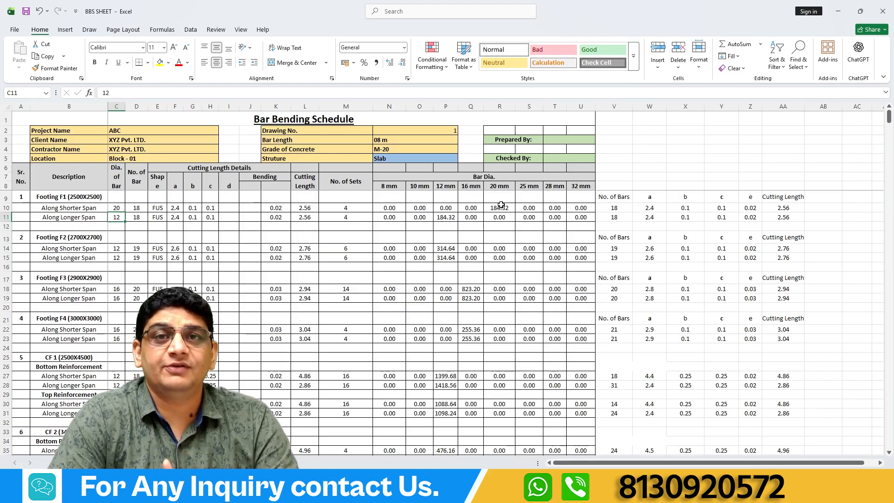
{"action": "left_click", "coordinate": [117, 209]}
{"action": "type", "text": "12"}
{"action": "left_click", "coordinate": [141, 234]}
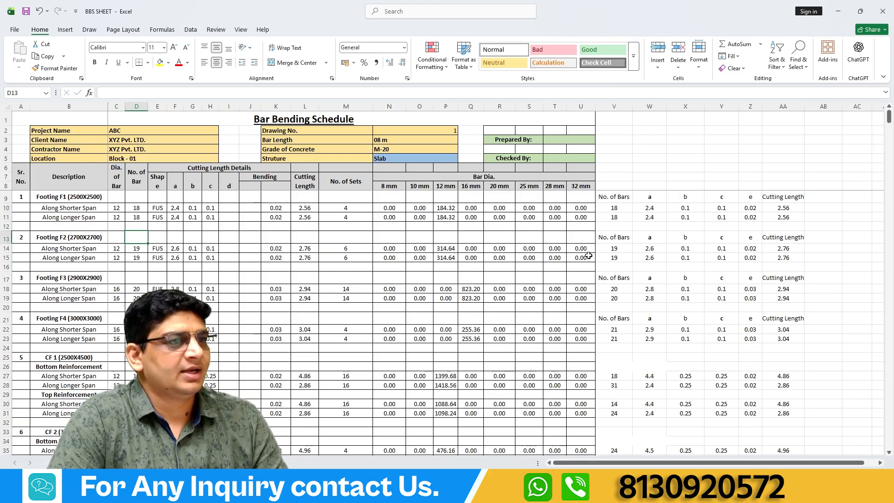
Clear the bar-length formulas in N10:U10 for Footing F1's shorter span.
{"action": "left_click_drag", "start_coordinate": [380, 208], "coordinate": [573, 204]}
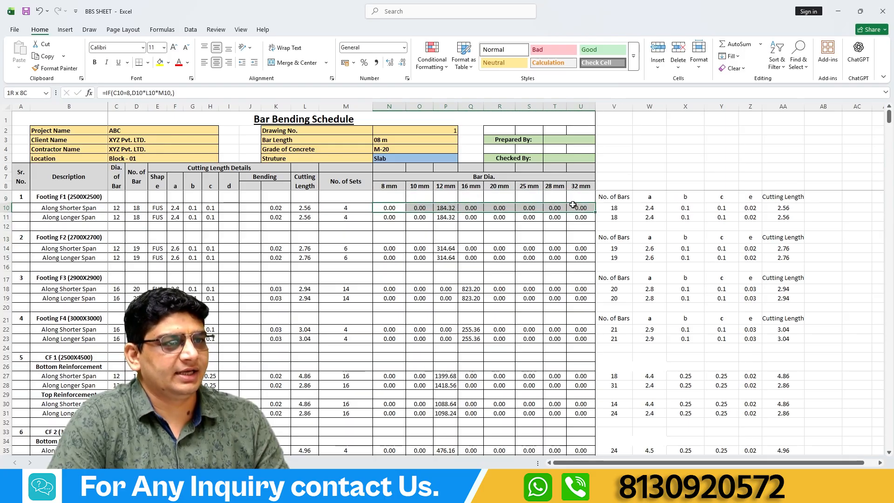
{"action": "key", "text": "Delete"}
Enter =IF(C10=8,D10*L10*M10,0) in N10 for the 8 mm bars along Footing F1's shorter span.
{"action": "left_click", "coordinate": [391, 207]}
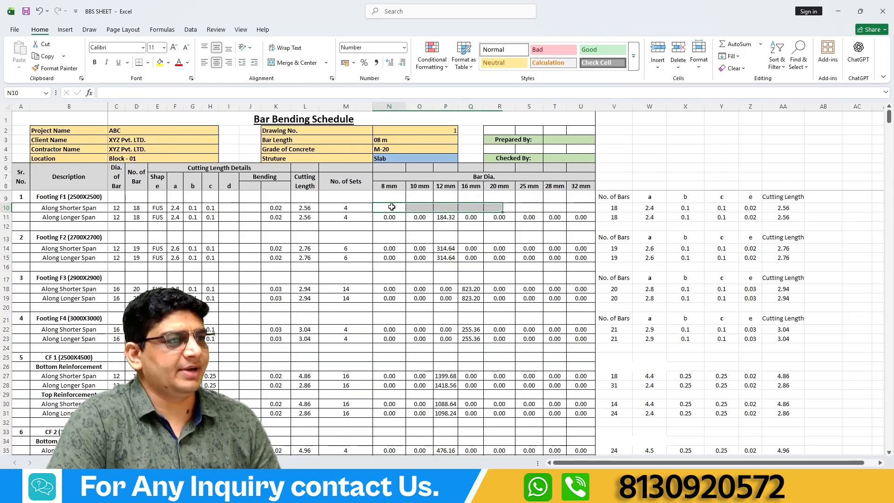
{"action": "left_click", "coordinate": [377, 94]}
{"action": "type", "text": "=if"}
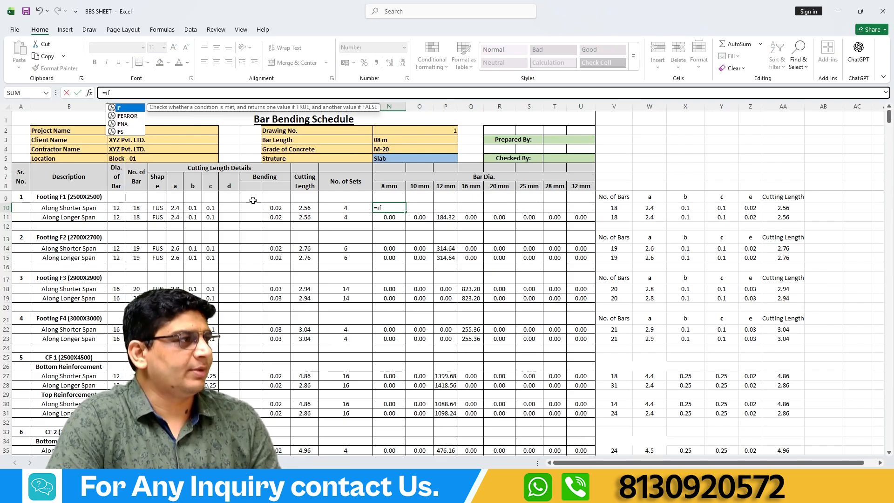
{"action": "double_click", "coordinate": [125, 108]}
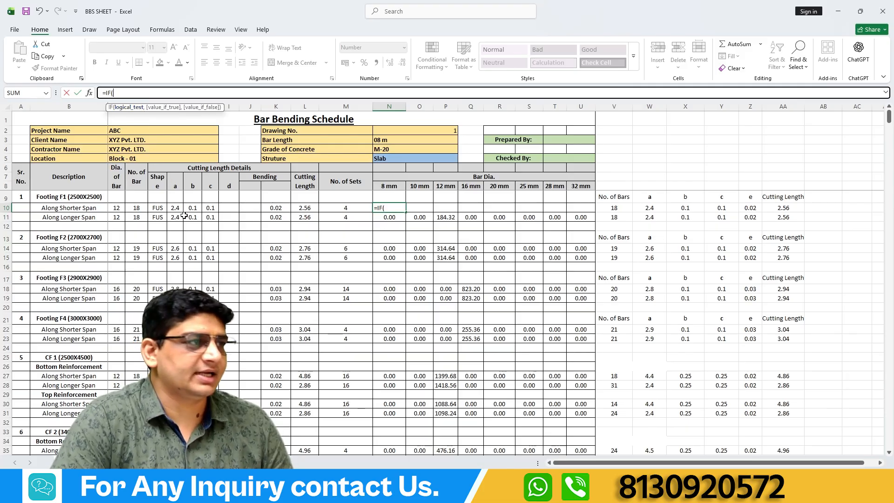
{"action": "left_click", "coordinate": [117, 208]}
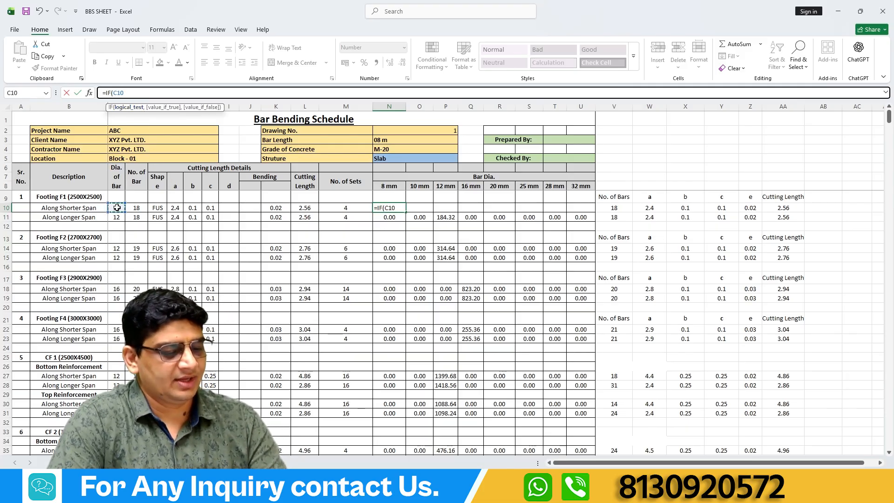
{"action": "type", "text": "=8,"}
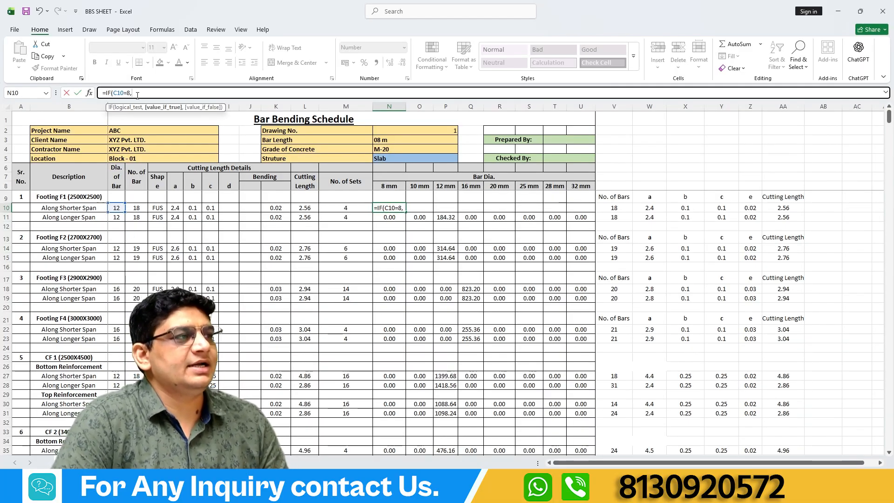
{"action": "left_click", "coordinate": [136, 207]}
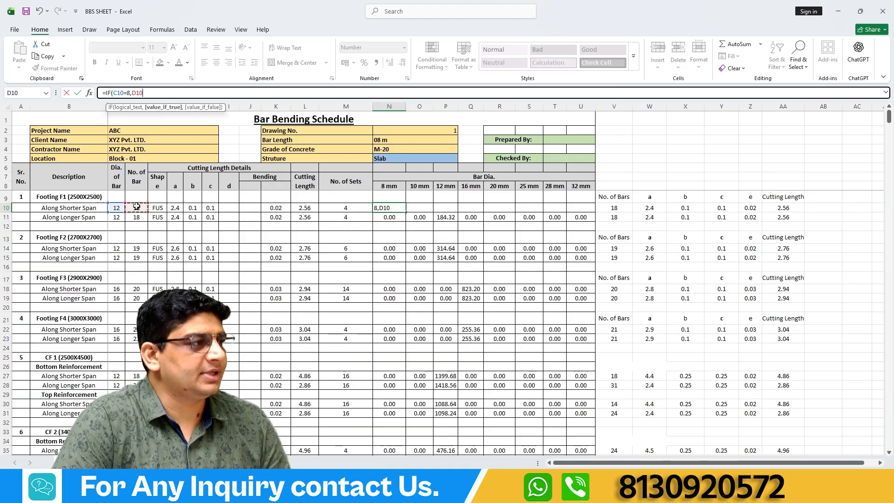
{"action": "type", "text": "*"}
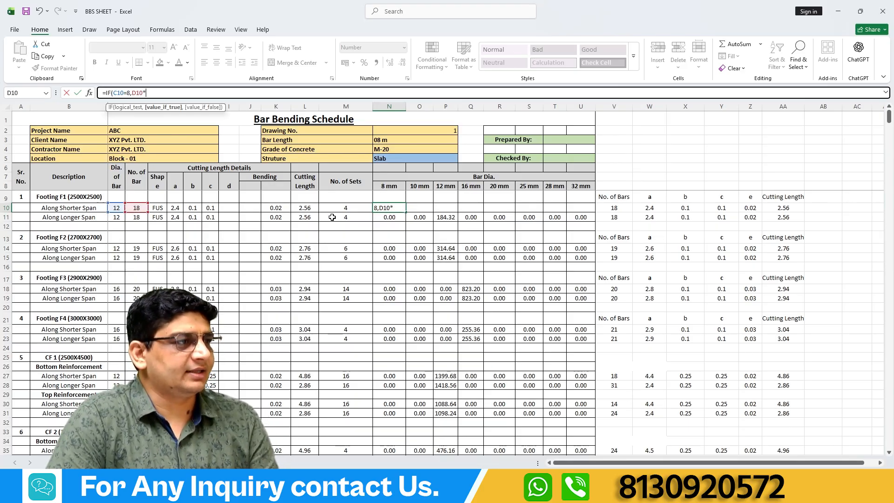
{"action": "left_click", "coordinate": [302, 208]}
{"action": "type", "text": "*"}
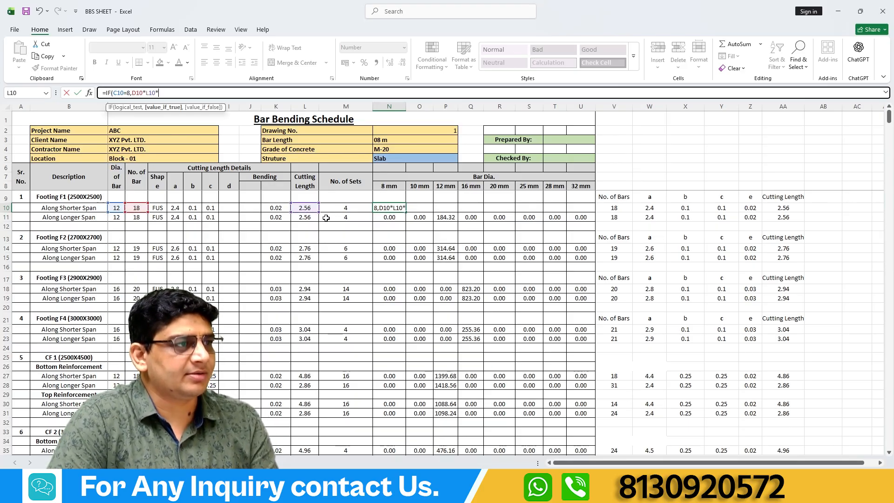
{"action": "left_click", "coordinate": [341, 208]}
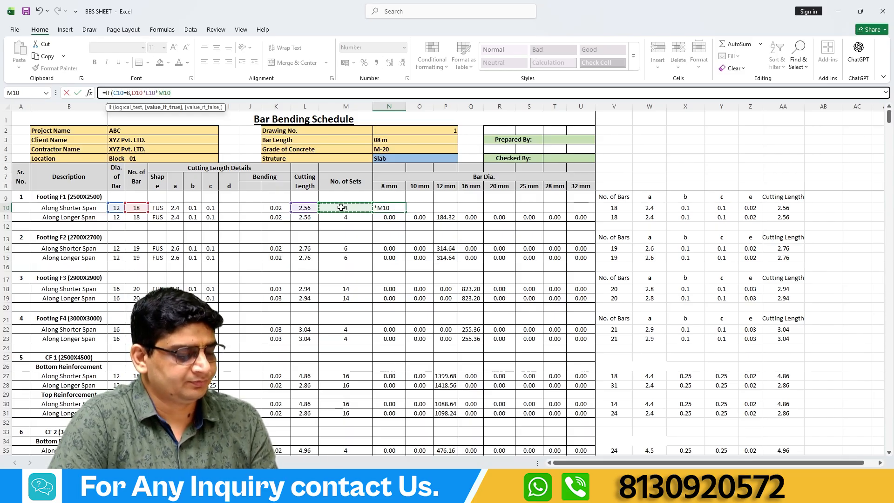
{"action": "type", "text": ",0"}
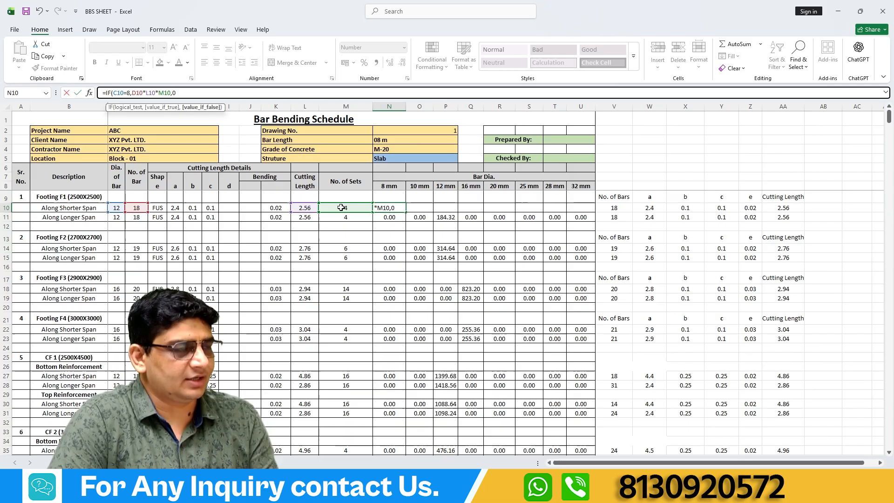
{"action": "type", "text": ")"}
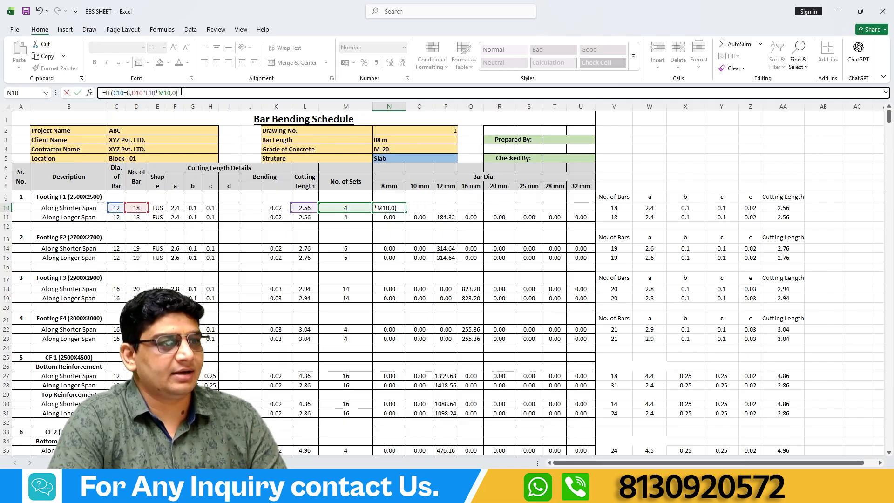
{"action": "key", "text": "Return"}
Review the 8 mm formula in N10 against the bar diameter in C10, leaving the formula as entered.
{"action": "left_click", "coordinate": [382, 209]}
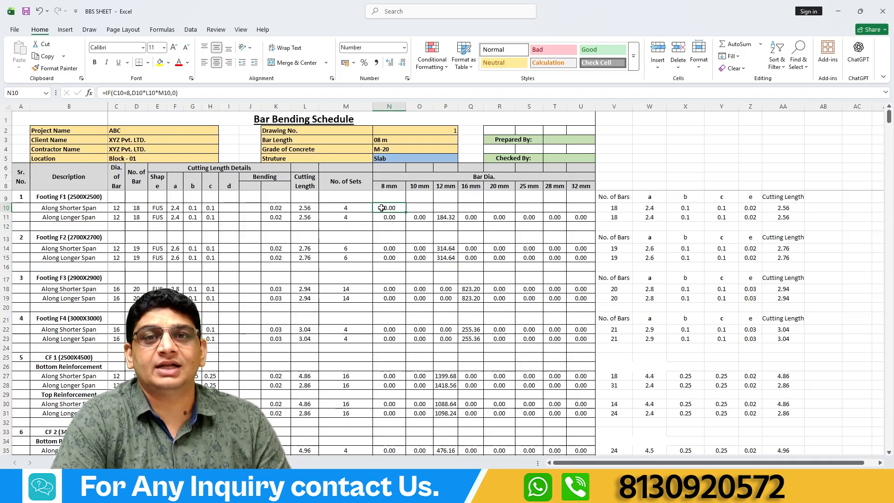
{"action": "left_click", "coordinate": [116, 207]}
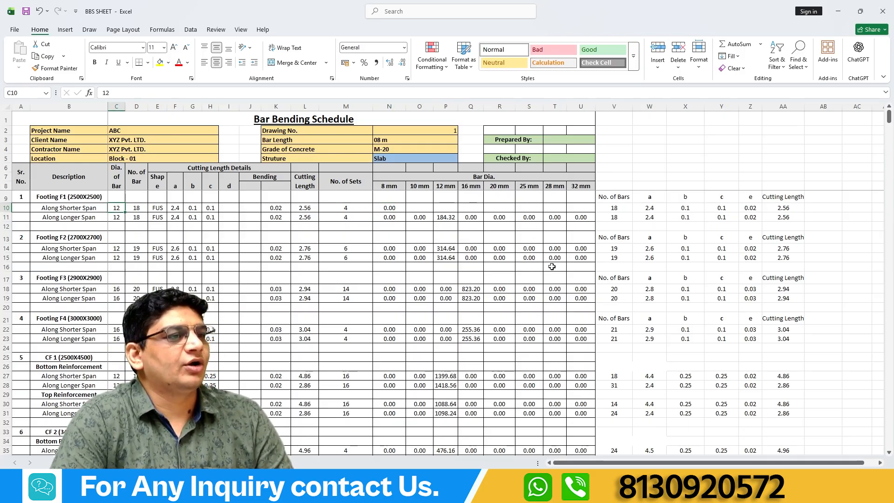
{"action": "left_click", "coordinate": [396, 209]}
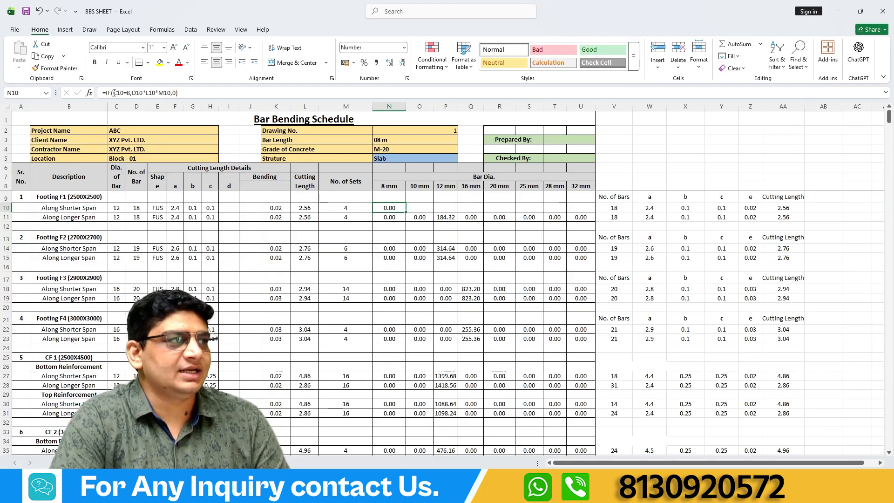
{"action": "left_click", "coordinate": [132, 93]}
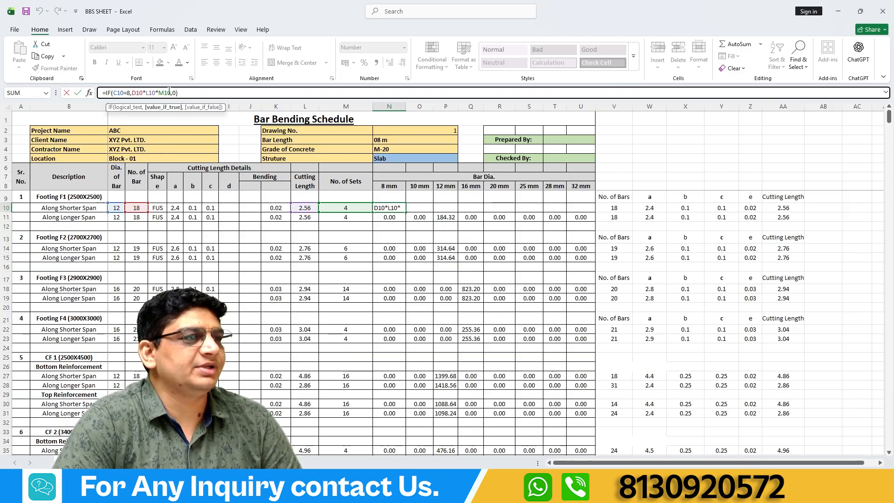
{"action": "left_click", "coordinate": [420, 208]}
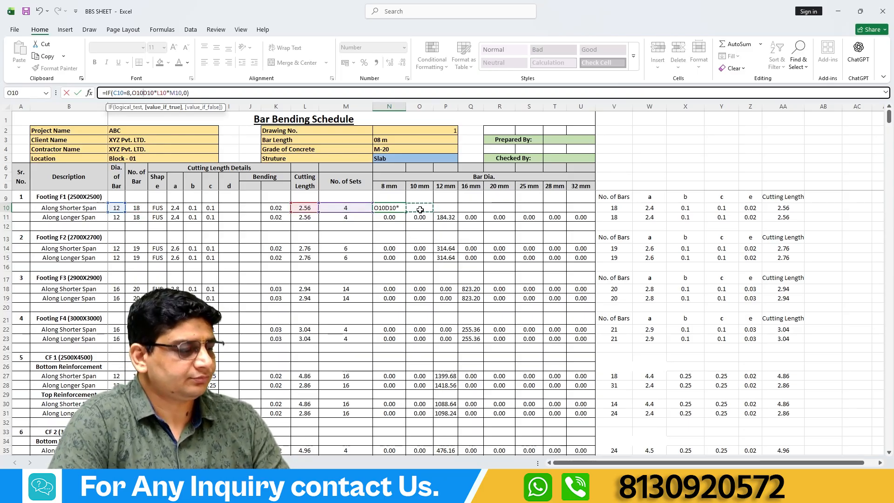
{"action": "key", "text": "Escape"}
Enter =IF(C10=10,D10*L10*M10,0) in O10 for the 10 mm bars along Footing F1's shorter span.
{"action": "left_click", "coordinate": [420, 209]}
{"action": "left_click", "coordinate": [340, 92]}
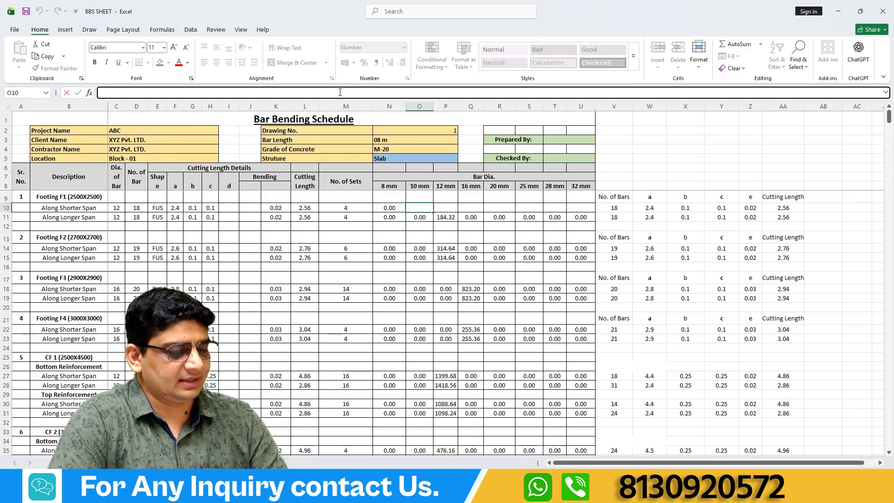
{"action": "type", "text": "=if"}
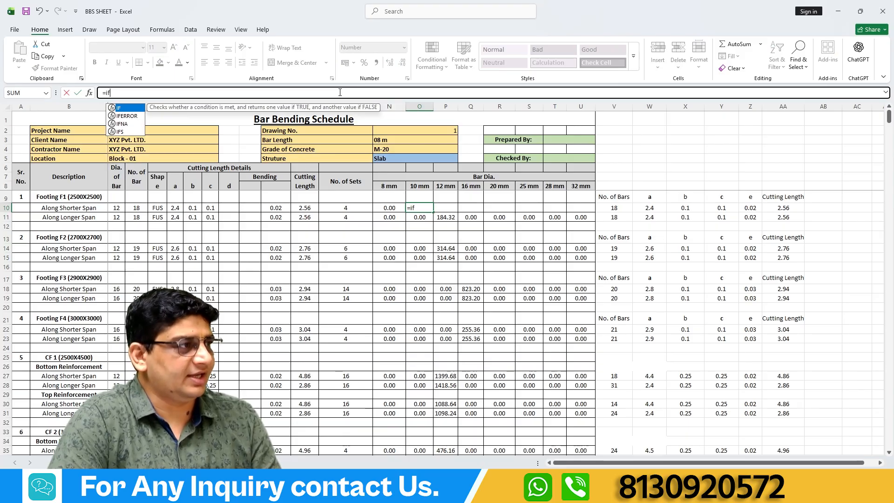
{"action": "double_click", "coordinate": [125, 109]}
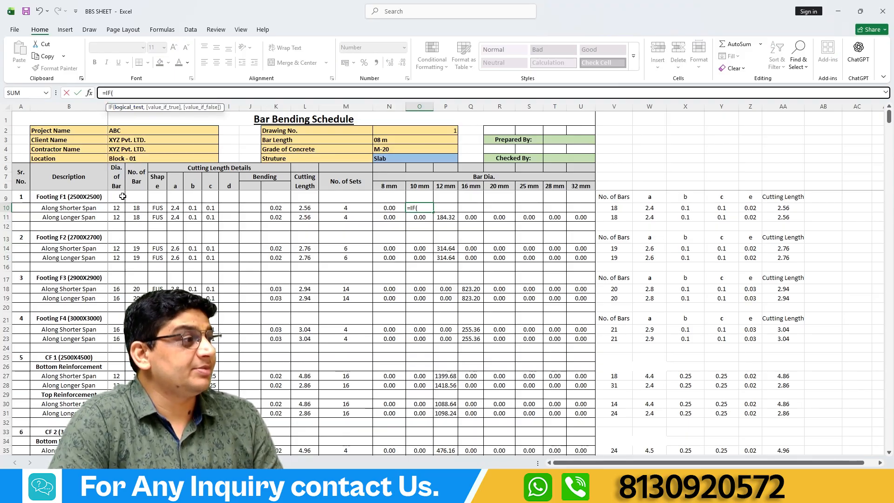
{"action": "left_click", "coordinate": [116, 207]}
{"action": "type", "text": "="}
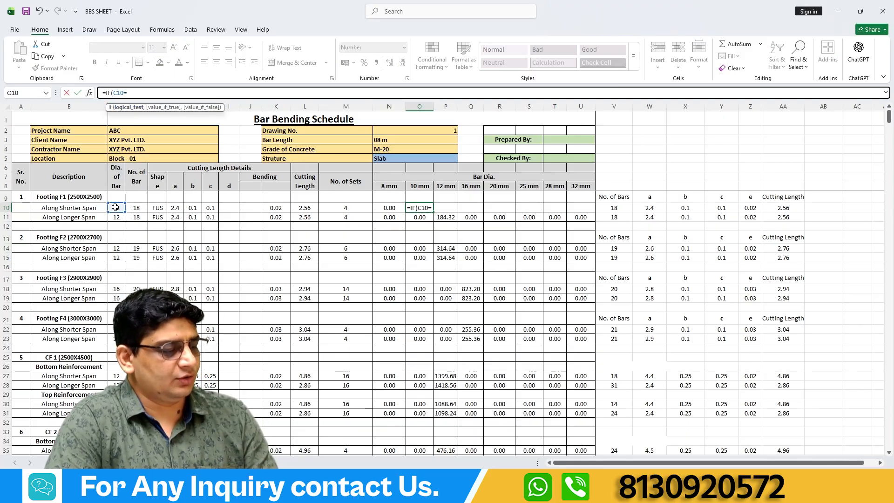
{"action": "type", "text": "10,"}
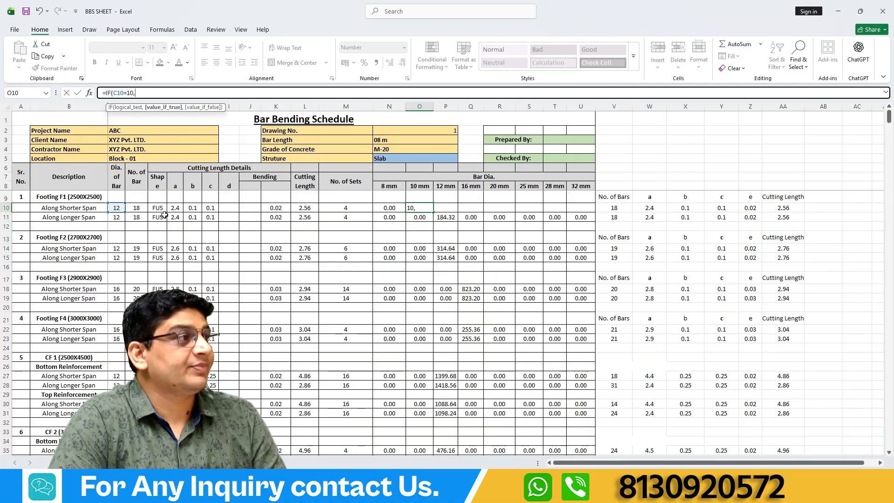
{"action": "left_click", "coordinate": [137, 209]}
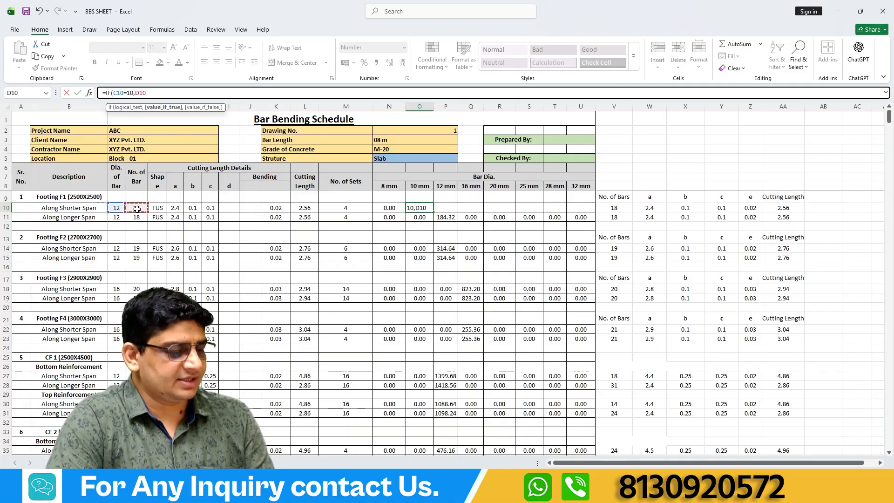
{"action": "type", "text": "*"}
{"action": "left_click", "coordinate": [305, 208]}
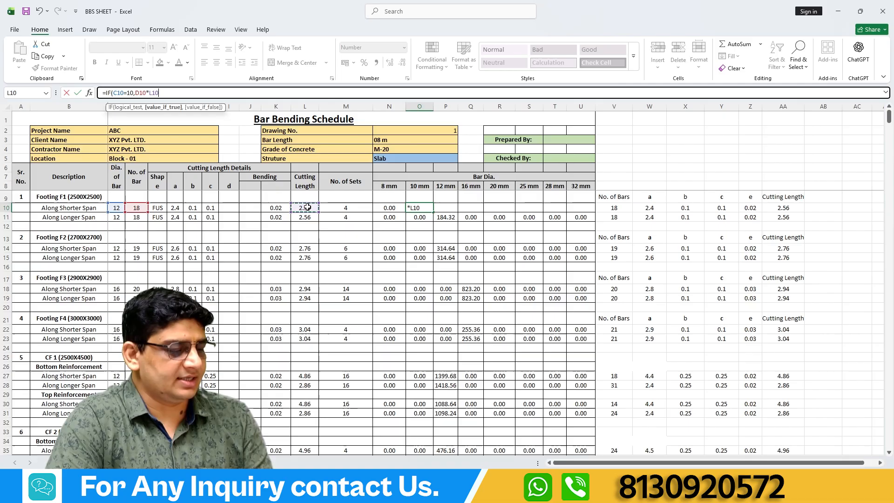
{"action": "type", "text": "*"}
{"action": "left_click", "coordinate": [347, 209]}
{"action": "type", "text": ","}
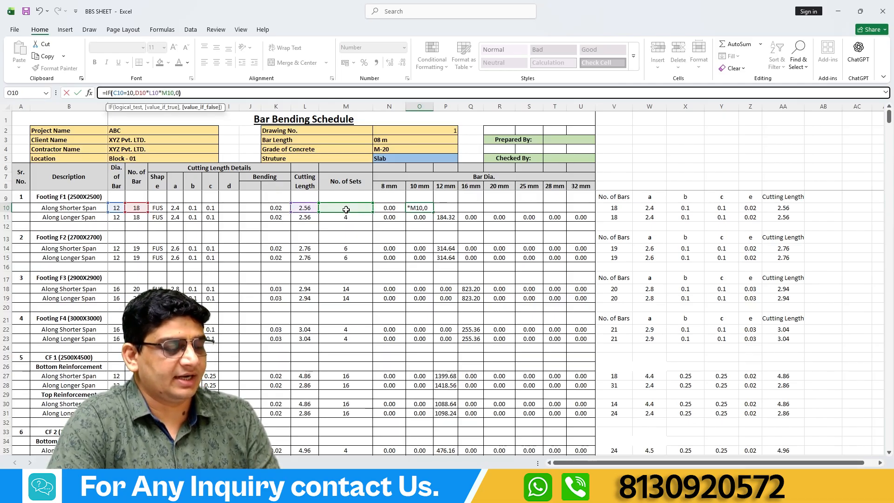
{"action": "type", "text": "0)"}
{"action": "key", "text": "Return"}
Check the formula in O10 against the 10 mm column heading and the bar diameter in C10.
{"action": "left_click", "coordinate": [424, 208]}
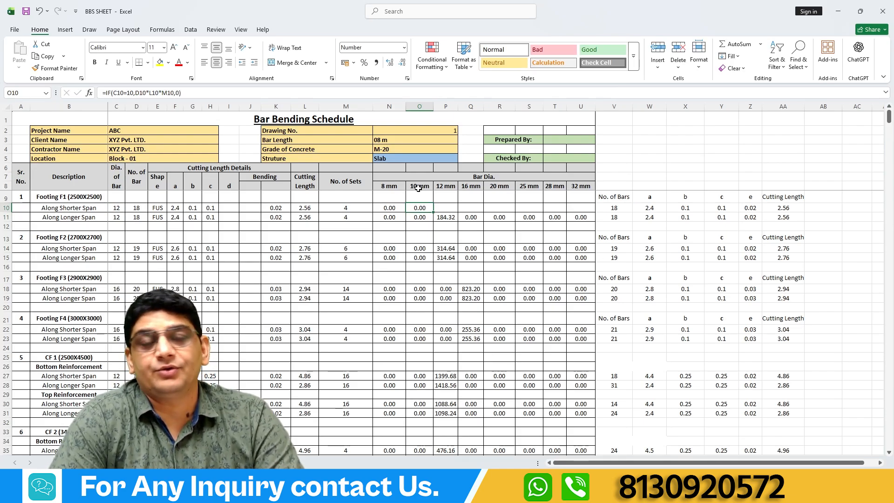
{"action": "left_click", "coordinate": [418, 187]}
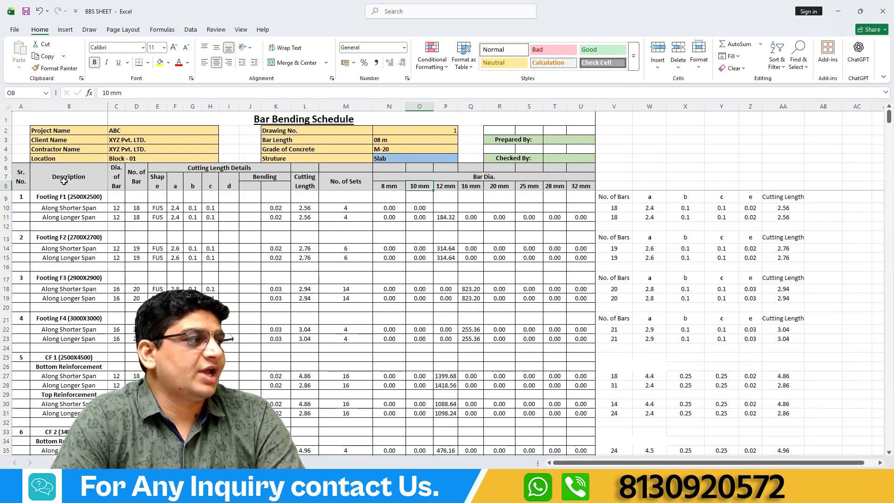
{"action": "left_click", "coordinate": [116, 210]}
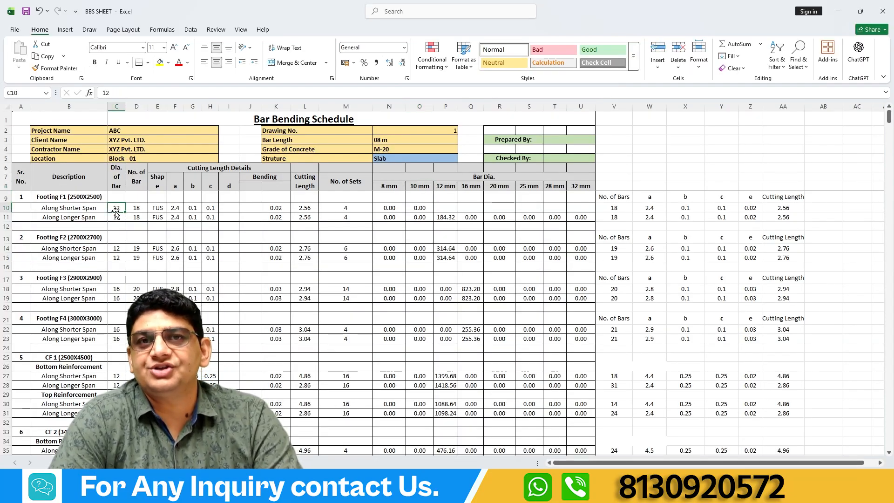
Enter =IF(C10=12,D10*L10*M10,0) in P10 for the 12 mm bars along Footing F1's shorter span.
{"action": "left_click", "coordinate": [439, 210]}
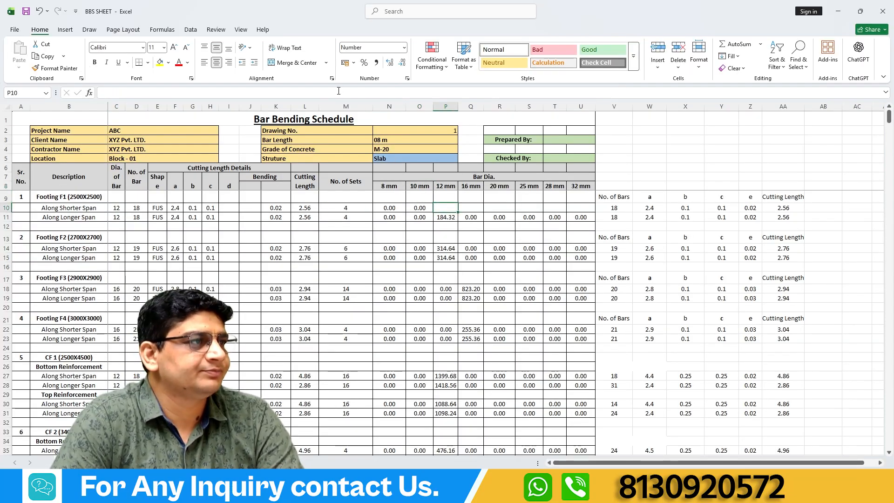
{"action": "type", "text": "=if"}
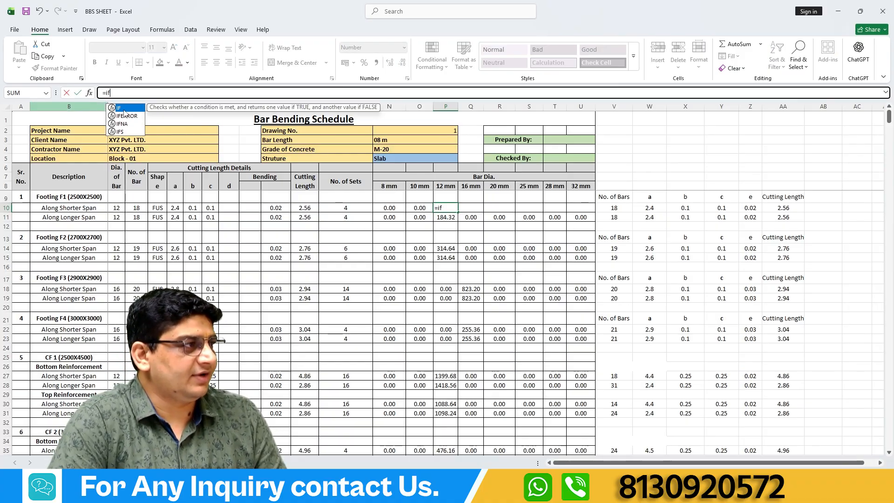
{"action": "double_click", "coordinate": [124, 110]}
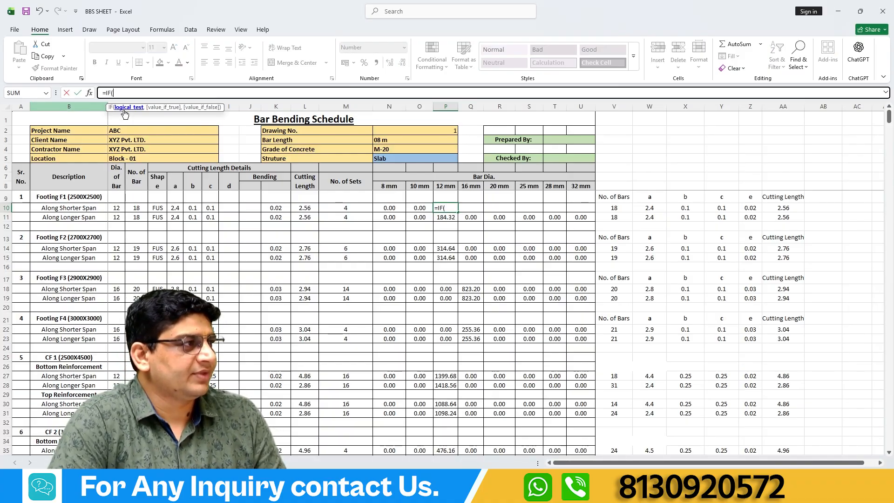
{"action": "left_click", "coordinate": [117, 209]}
{"action": "type", "text": "="}
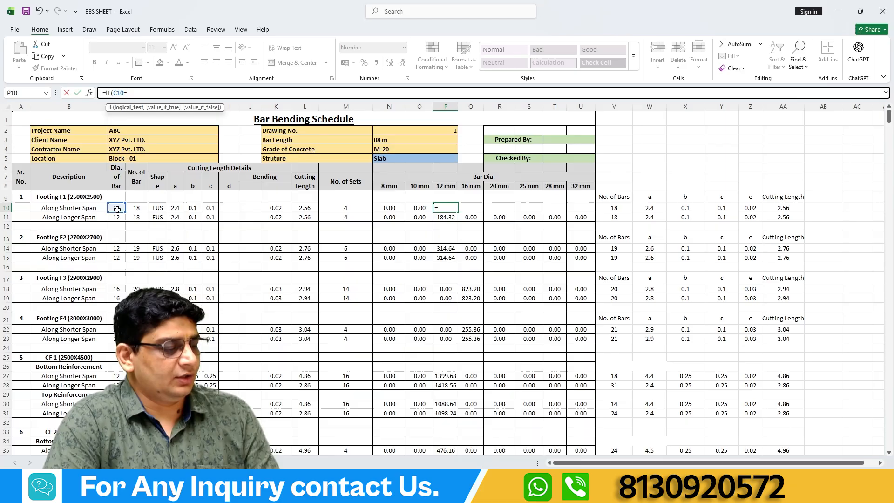
{"action": "type", "text": "12,"}
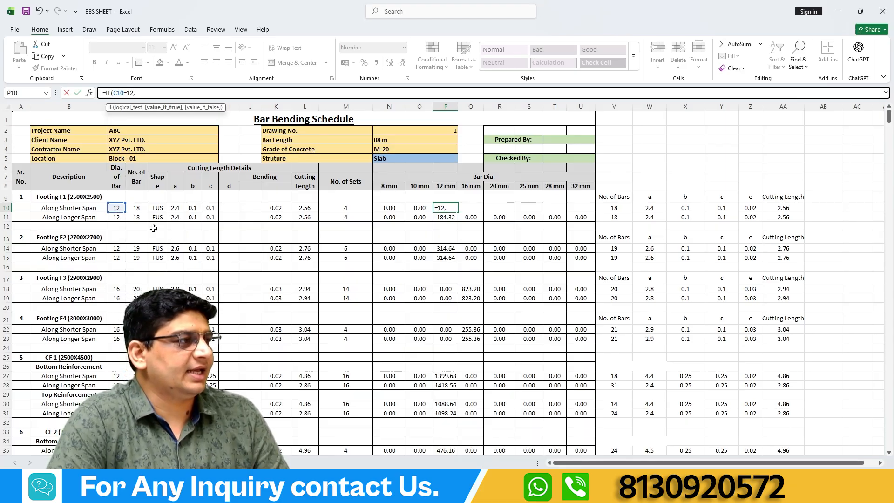
{"action": "left_click", "coordinate": [141, 209]}
{"action": "type", "text": "*"}
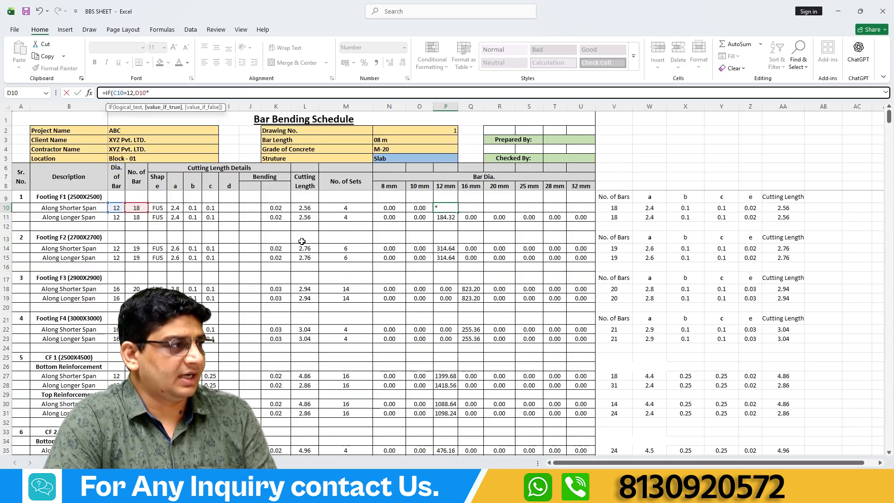
{"action": "left_click", "coordinate": [309, 208]}
{"action": "type", "text": "*"}
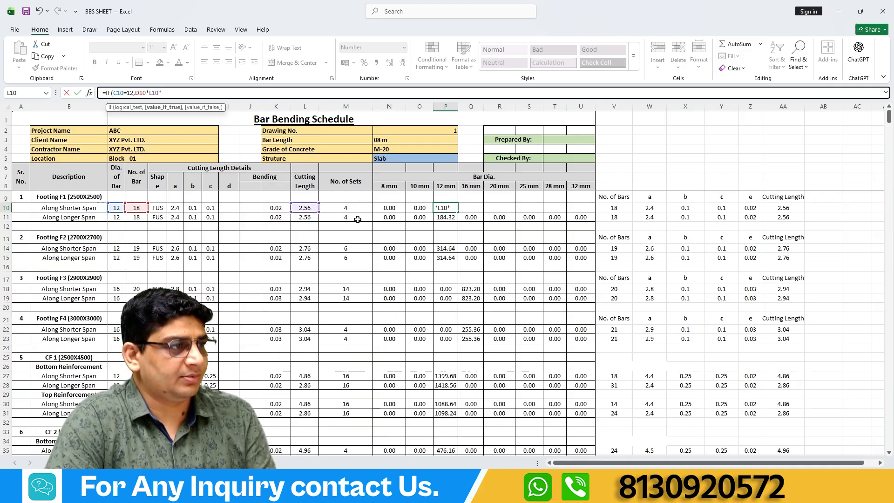
{"action": "left_click", "coordinate": [347, 209]}
{"action": "type", "text": ","}
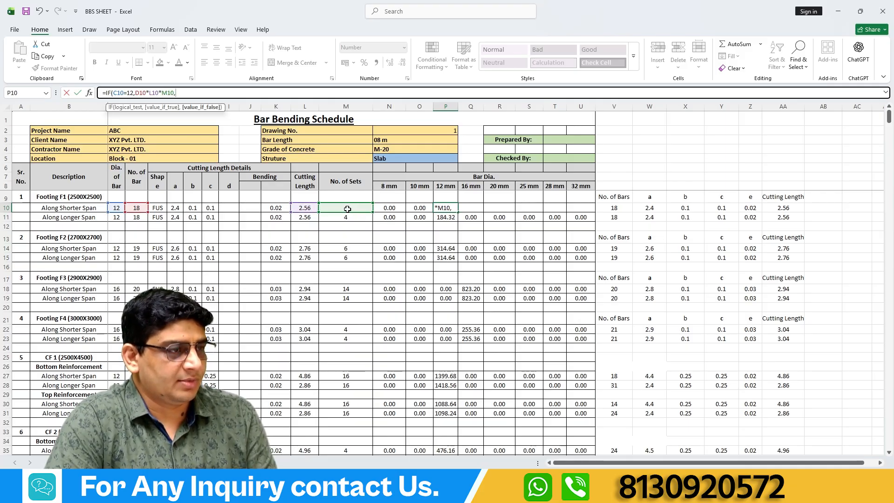
{"action": "type", "text": "0"}
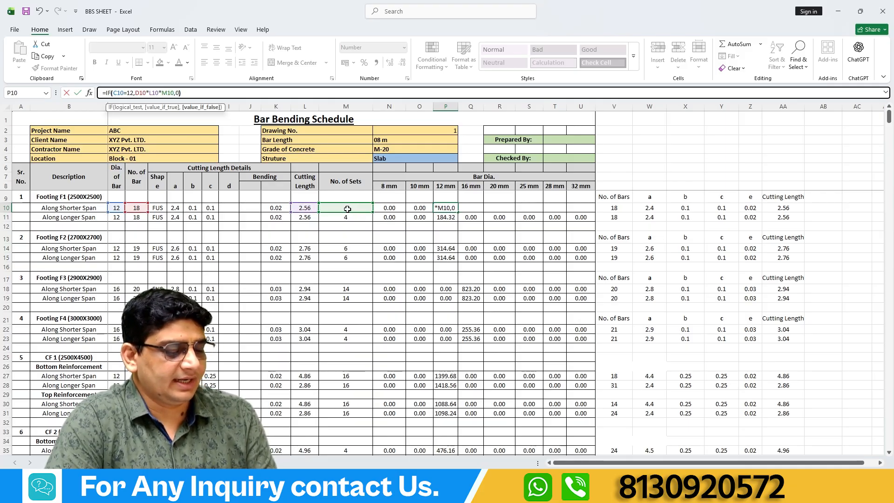
{"action": "key", "text": "Return"}
Examine the D10*L10*M10 part of the 12 mm formula in P10, leaving the formula as entered.
{"action": "left_click", "coordinate": [446, 208]}
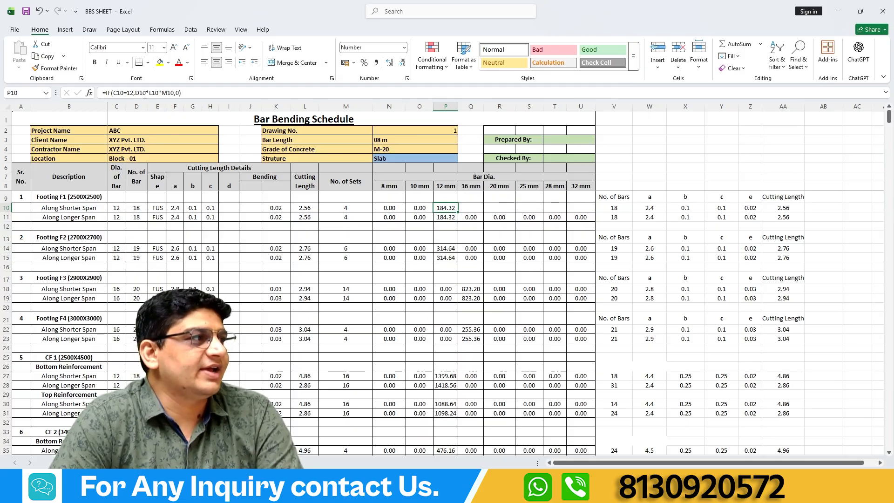
{"action": "left_click_drag", "start_coordinate": [135, 93], "coordinate": [174, 93]}
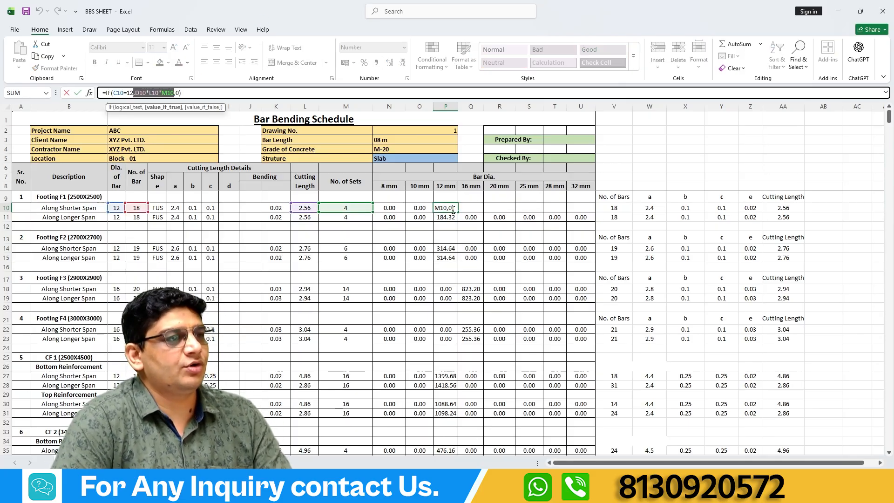
{"action": "key", "text": "Escape"}
Enter =IF(C10=16,D10*L10*M10,0) in Q10 for the 16 mm bars along Footing F1's shorter span.
{"action": "left_click", "coordinate": [474, 208]}
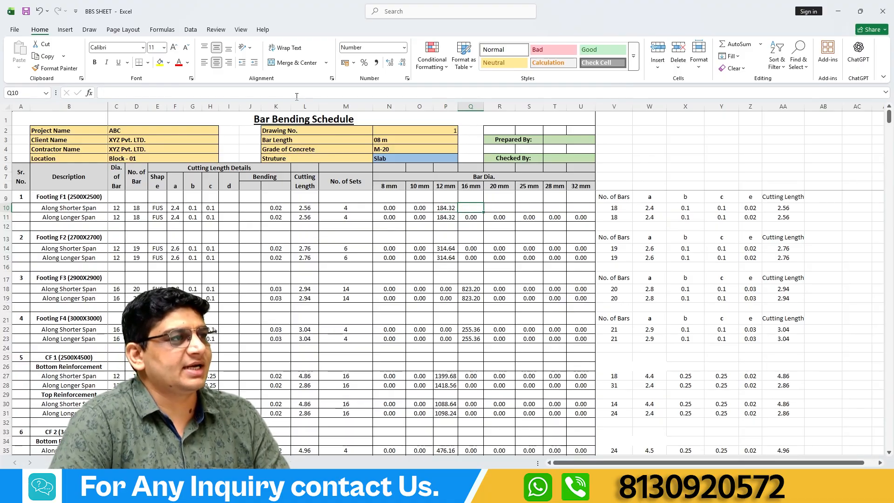
{"action": "type", "text": "=if"}
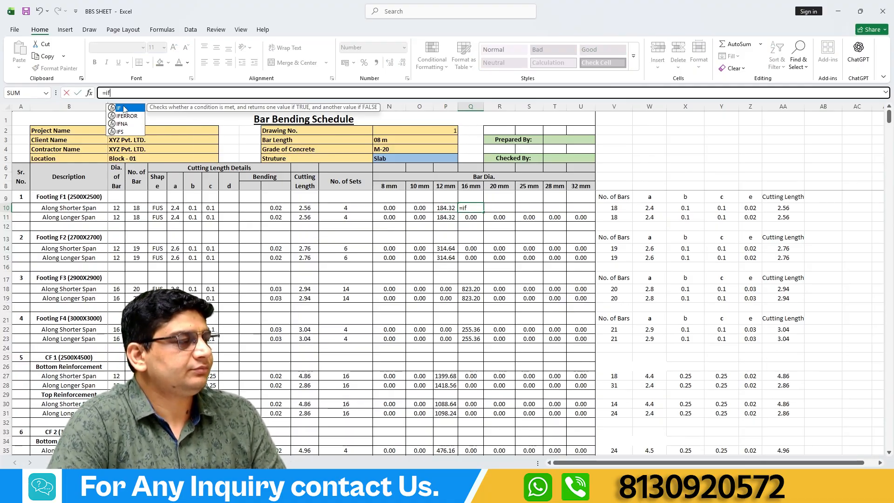
{"action": "key", "text": "Tab"}
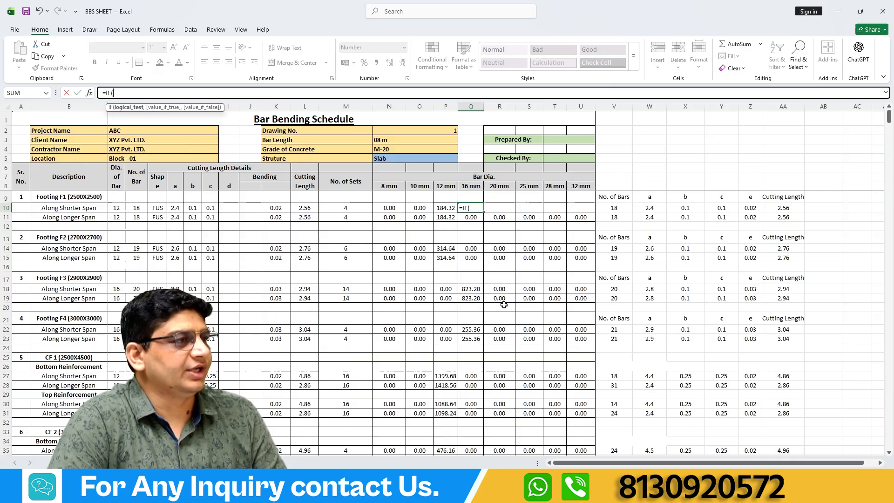
{"action": "left_click", "coordinate": [118, 207]}
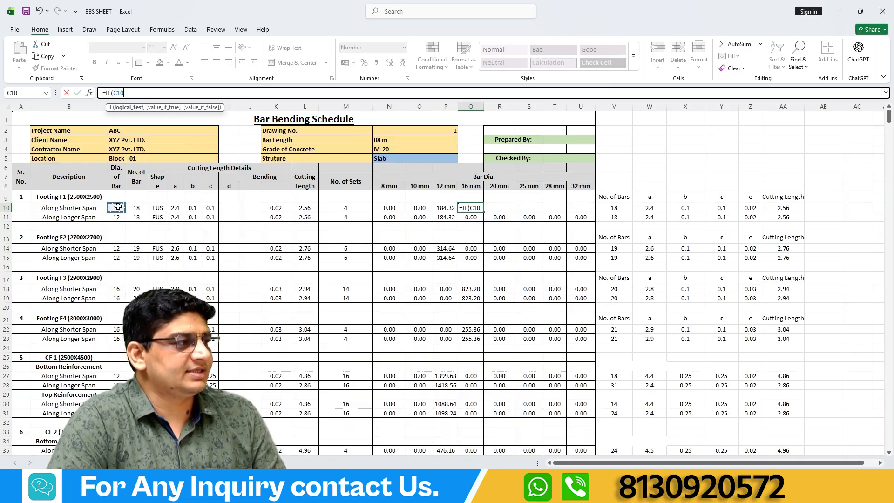
{"action": "type", "text": "=16,"}
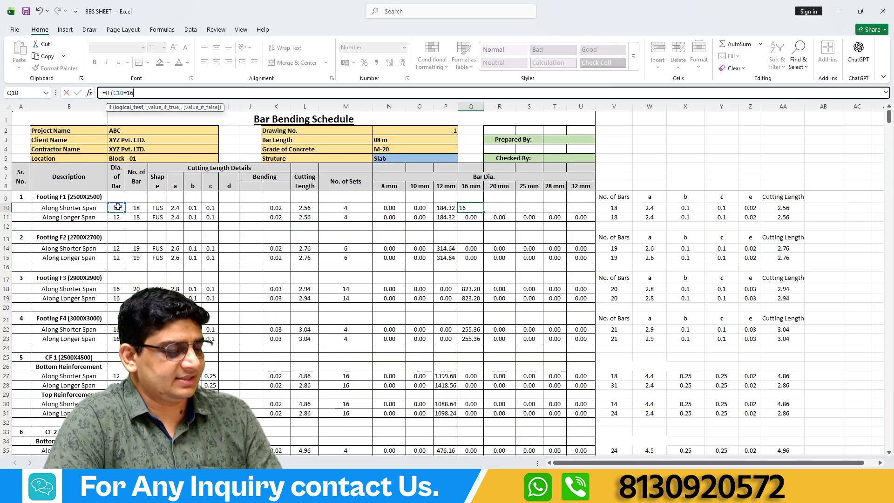
{"action": "left_click", "coordinate": [136, 207]}
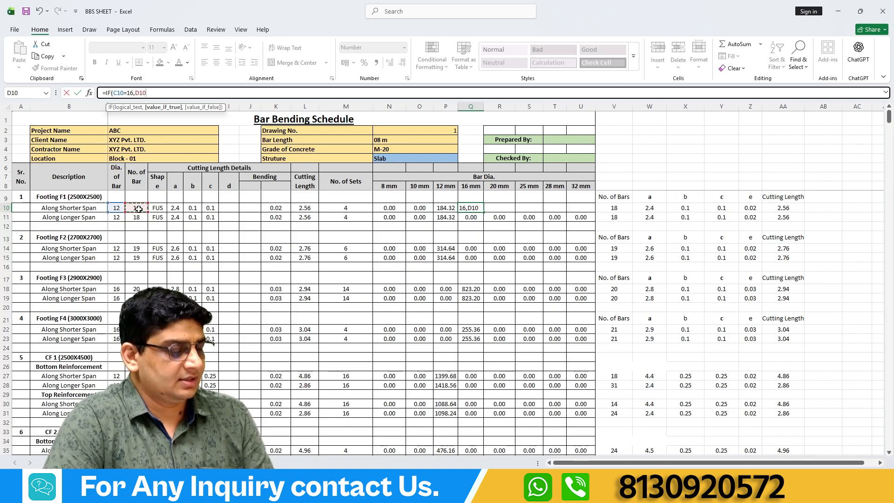
{"action": "type", "text": "*"}
{"action": "left_click", "coordinate": [304, 206]}
{"action": "type", "text": "*"}
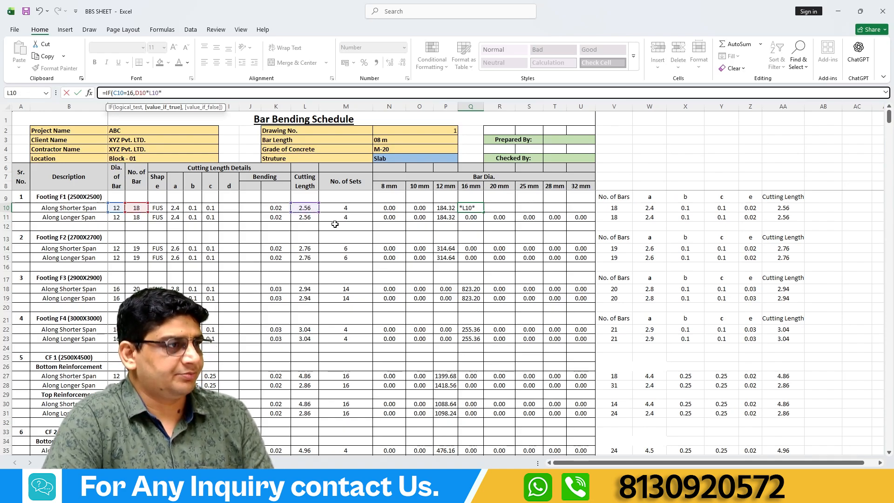
{"action": "left_click", "coordinate": [339, 208]}
{"action": "type", "text": ",0"}
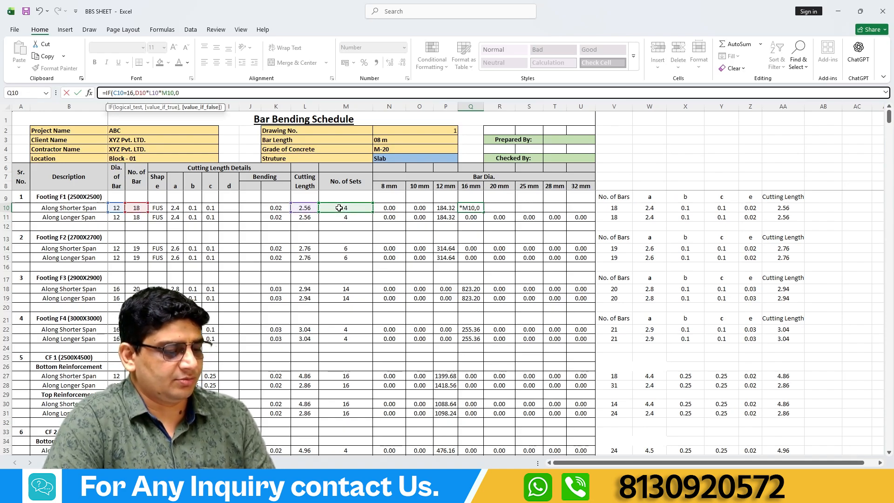
{"action": "type", "text": ")"}
{"action": "key", "text": "Return"}
Review the 16 mm formula in Q10 and the cells referenced by the 12 mm formula in P10.
{"action": "left_click", "coordinate": [471, 207]}
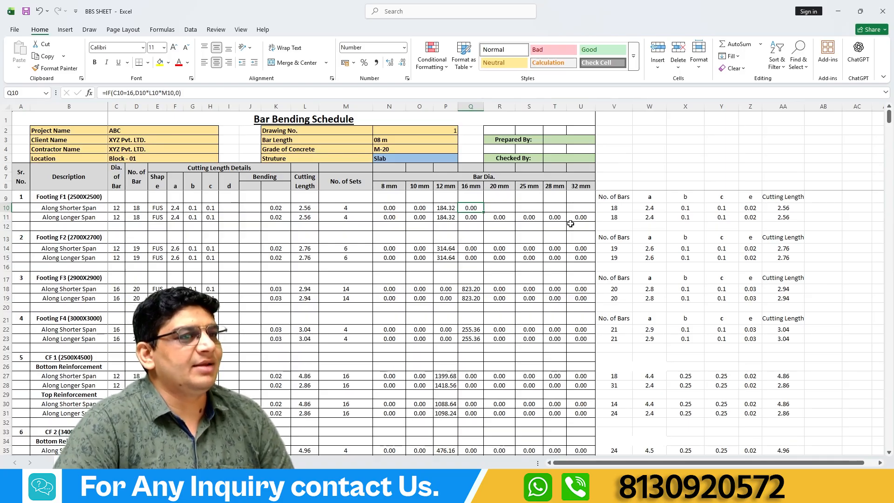
{"action": "left_click", "coordinate": [447, 208]}
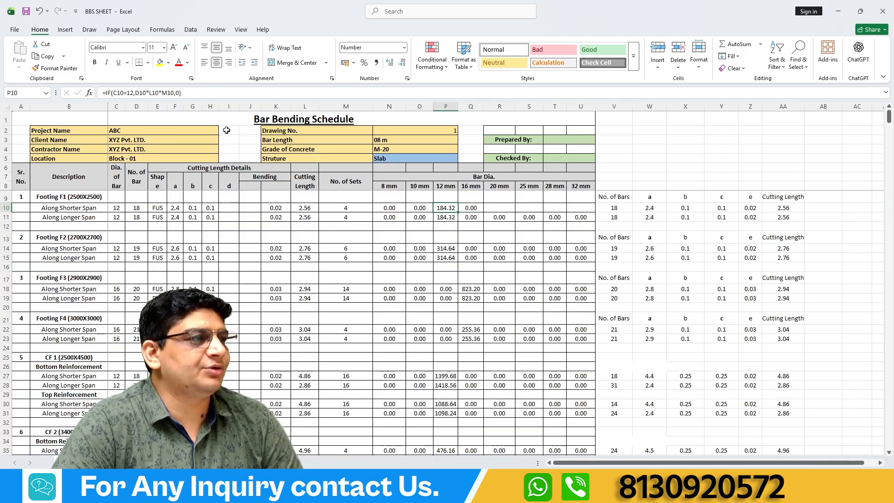
{"action": "left_click", "coordinate": [149, 93]}
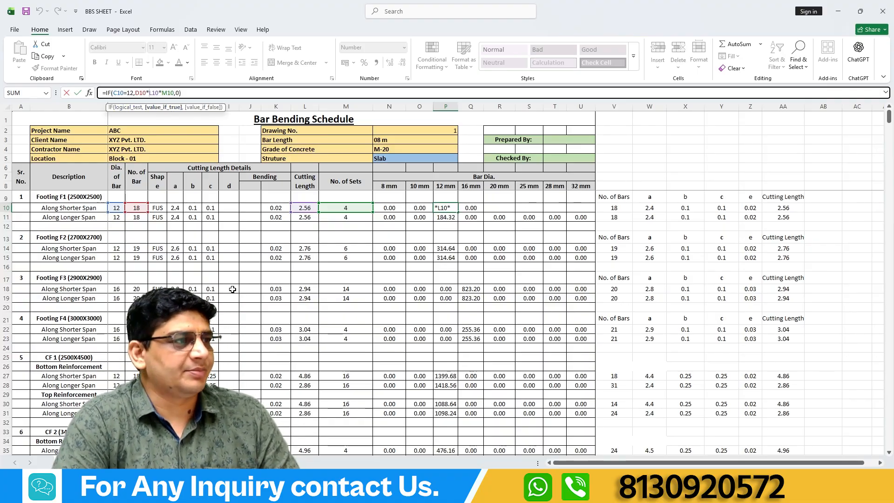
{"action": "key", "text": "ctrl+Return"}
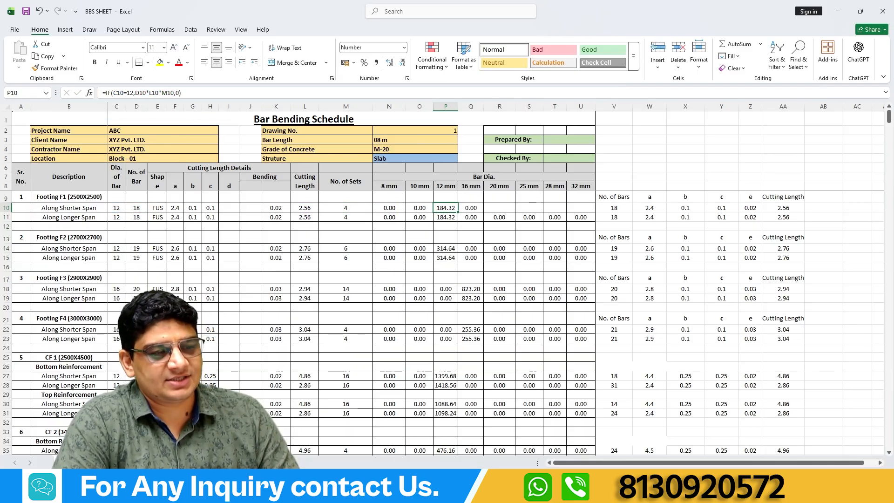
Switch to the Ecommerce Data BI workbook.
{"action": "mouse_move", "coordinate": [549, 492]}
{"action": "left_click", "coordinate": [600, 443]}
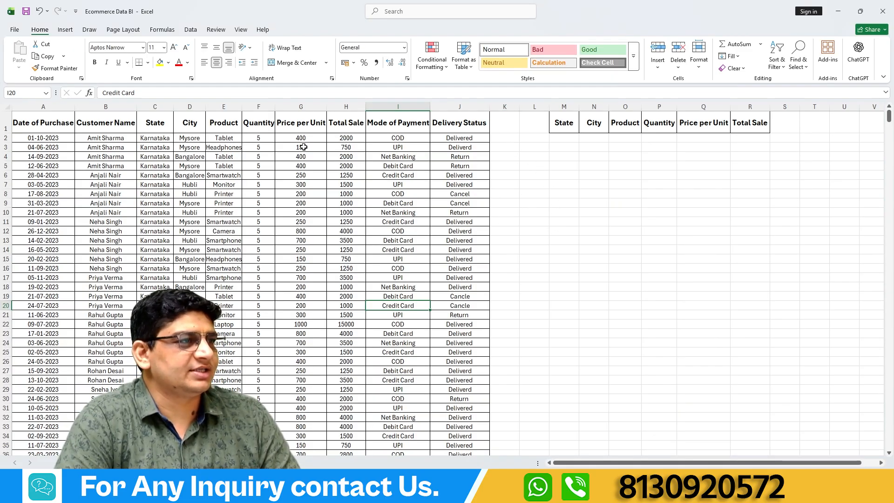
Widen column K and enter =IF(H2>=2000,"Good","Bad") in K2 to rate the first order's total sale.
{"action": "left_click_drag", "start_coordinate": [519, 111], "coordinate": [563, 110]}
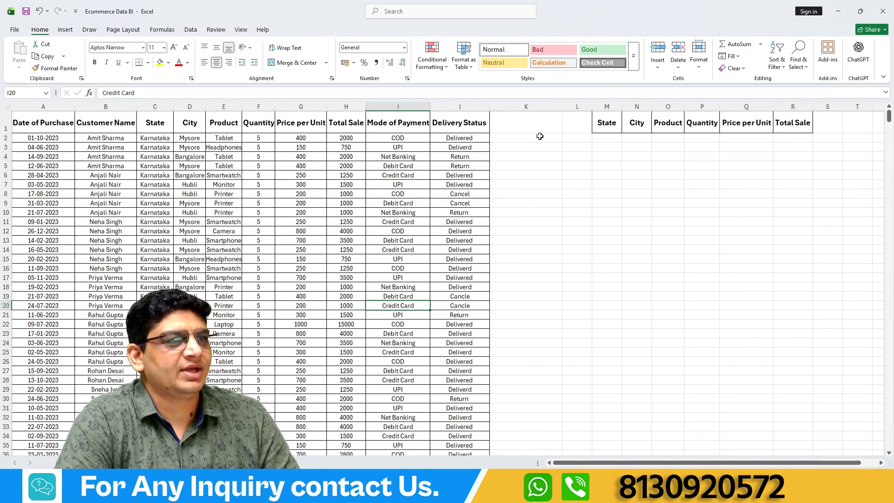
{"action": "left_click", "coordinate": [540, 136]}
{"action": "type", "text": "=if"}
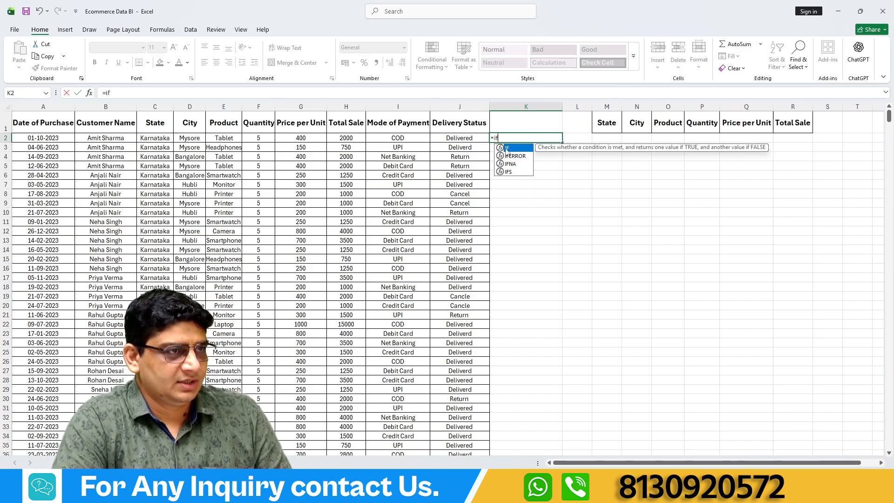
{"action": "double_click", "coordinate": [507, 148]}
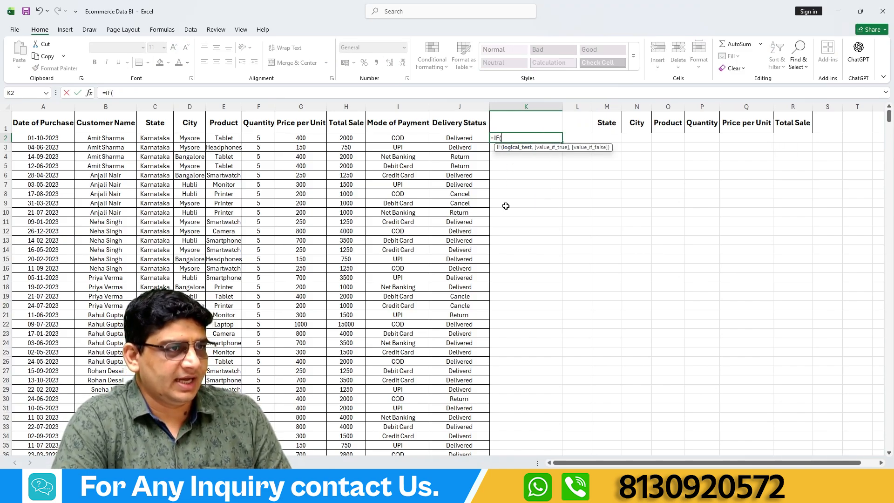
{"action": "left_click", "coordinate": [350, 139]}
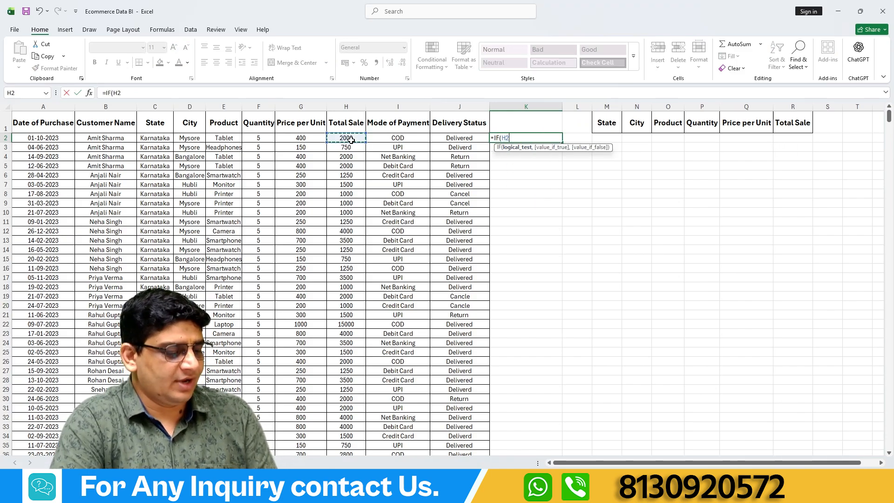
{"action": "type", "text": ">="}
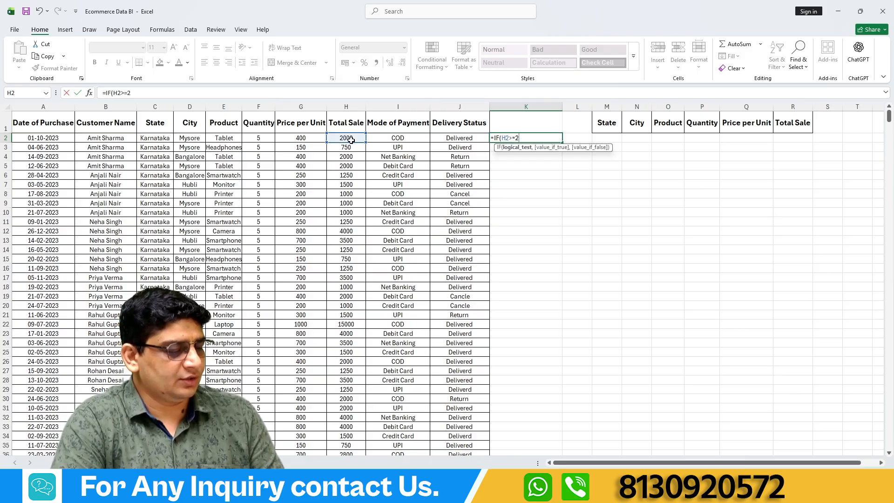
{"action": "type", "text": "2000,"}
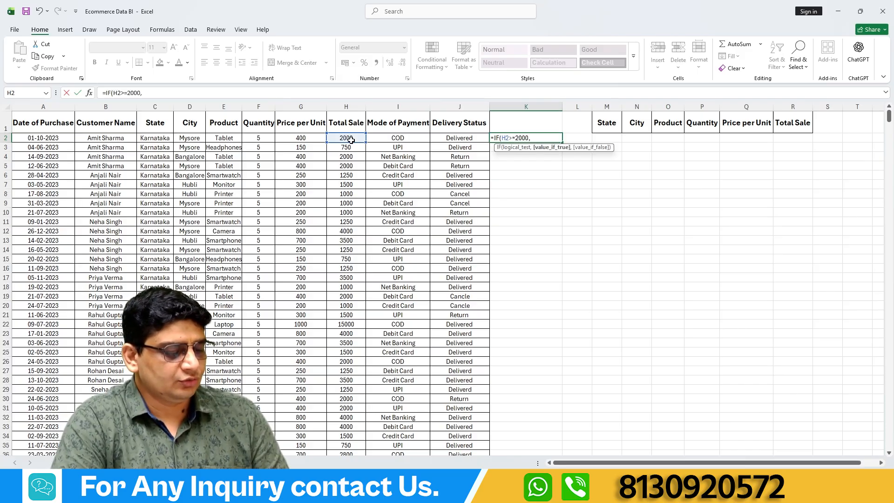
{"action": "type", "text": "\"Goo"}
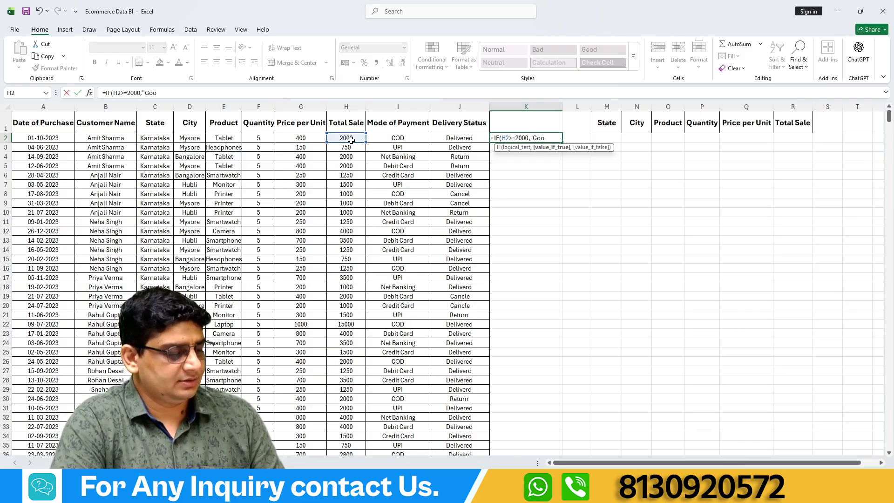
{"action": "type", "text": "d"}
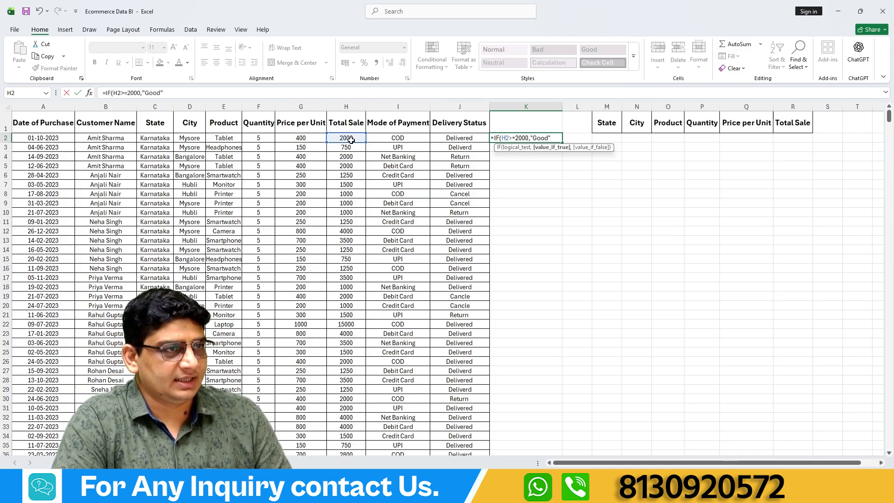
{"action": "type", "text": "\","}
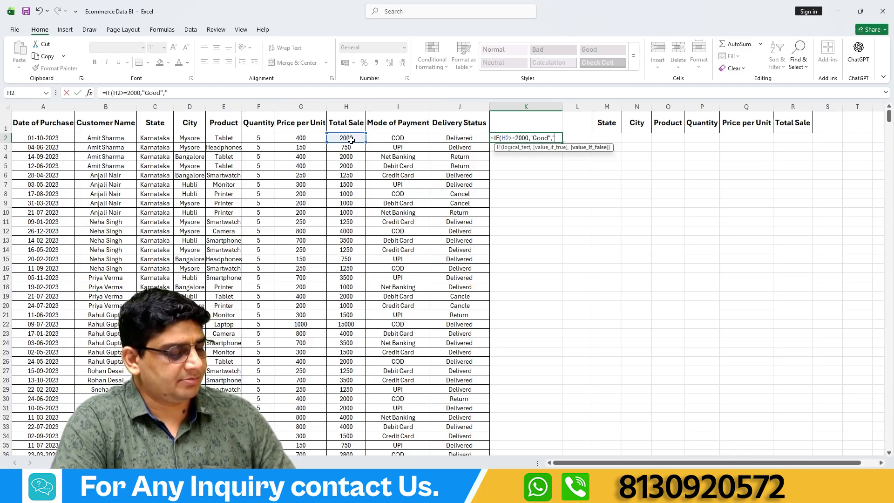
{"action": "type", "text": "\"Bad\")"}
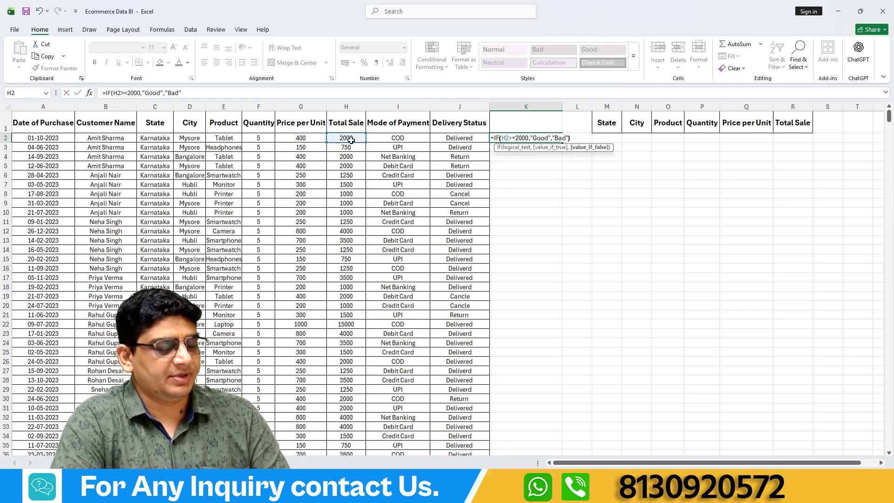
{"action": "key", "text": "Return"}
Check K2's IF formula against the total sale in H2, and fill it down to K15.
{"action": "left_click", "coordinate": [517, 134]}
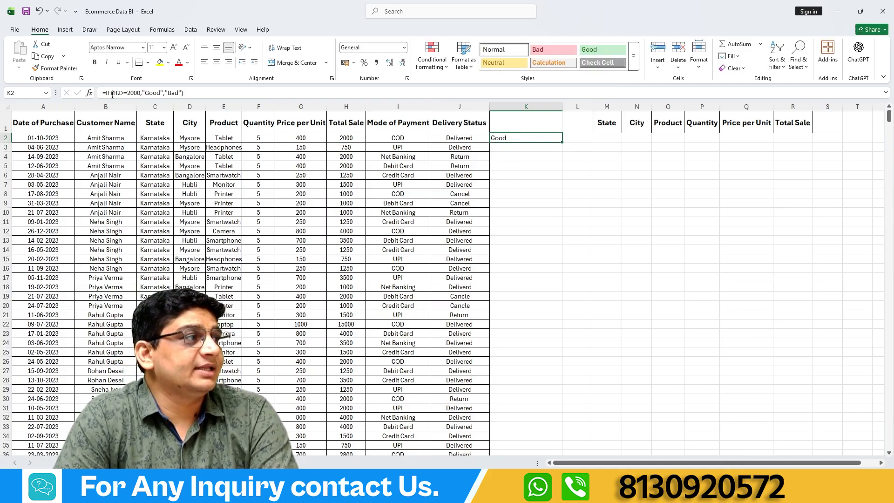
{"action": "left_click", "coordinate": [354, 138]}
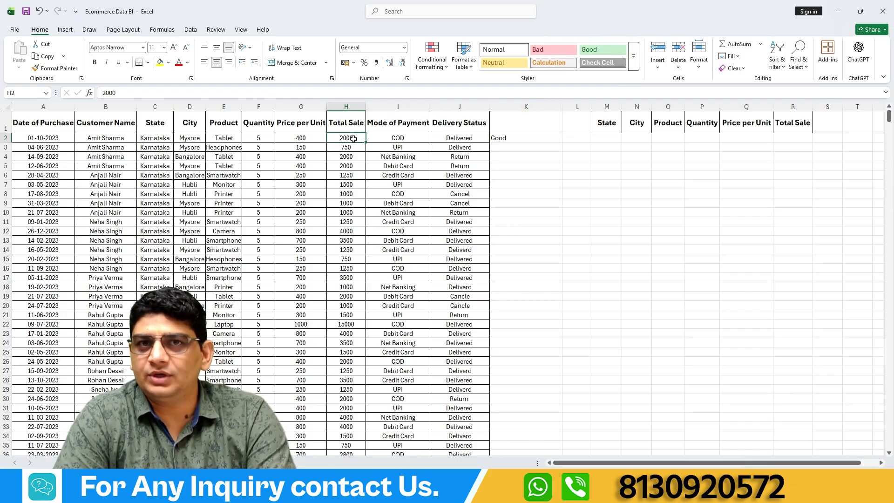
{"action": "left_click", "coordinate": [514, 139]}
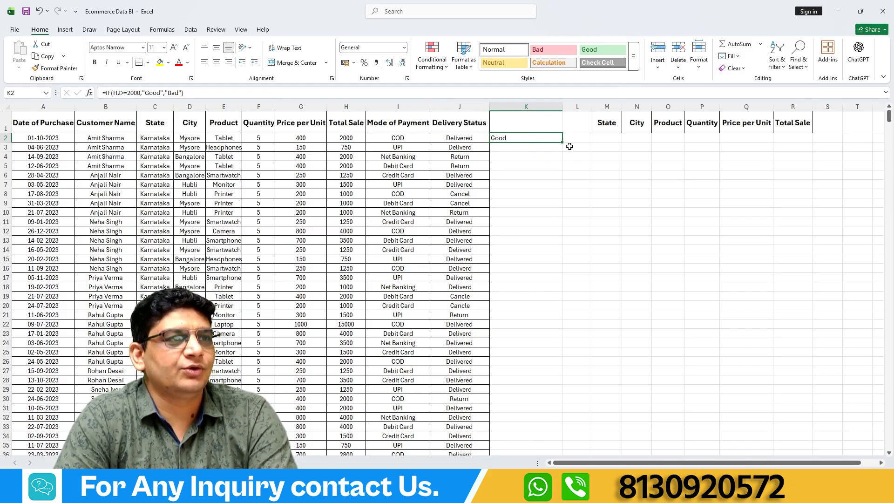
{"action": "left_click_drag", "start_coordinate": [562, 143], "coordinate": [564, 261]}
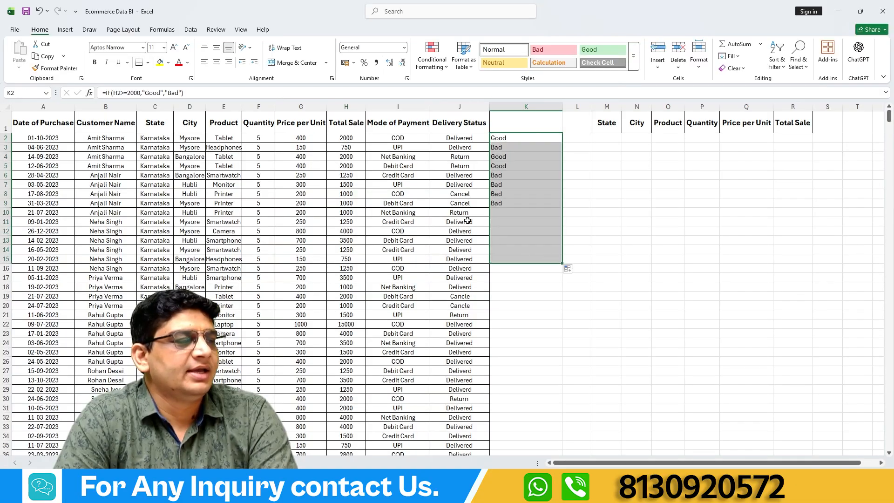
Compare the IF formulas in K2 and K3 with the total sale in H3, examining the "Bad" argument without changing it.
{"action": "left_click", "coordinate": [352, 146]}
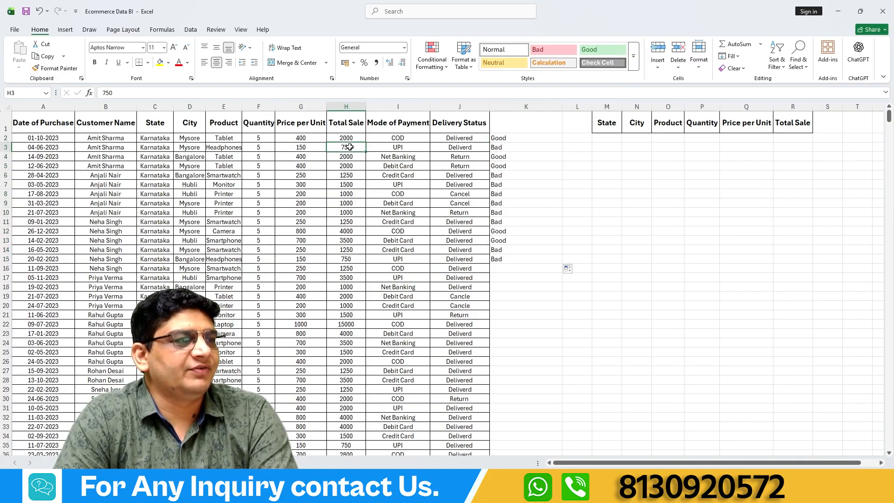
{"action": "left_click", "coordinate": [517, 148]}
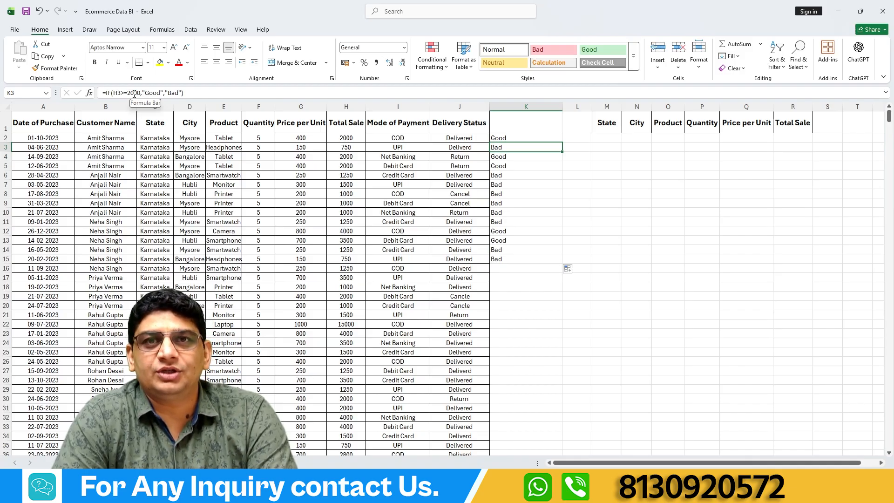
{"action": "left_click", "coordinate": [508, 138]}
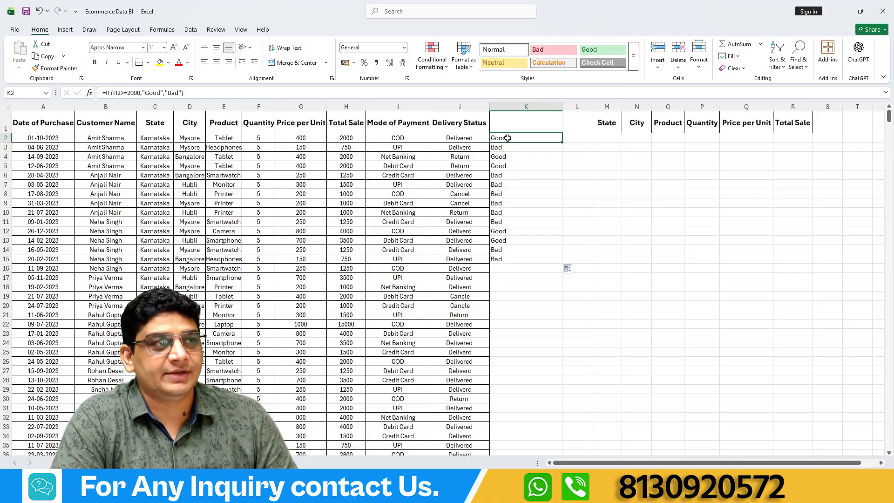
{"action": "left_click", "coordinate": [507, 148]}
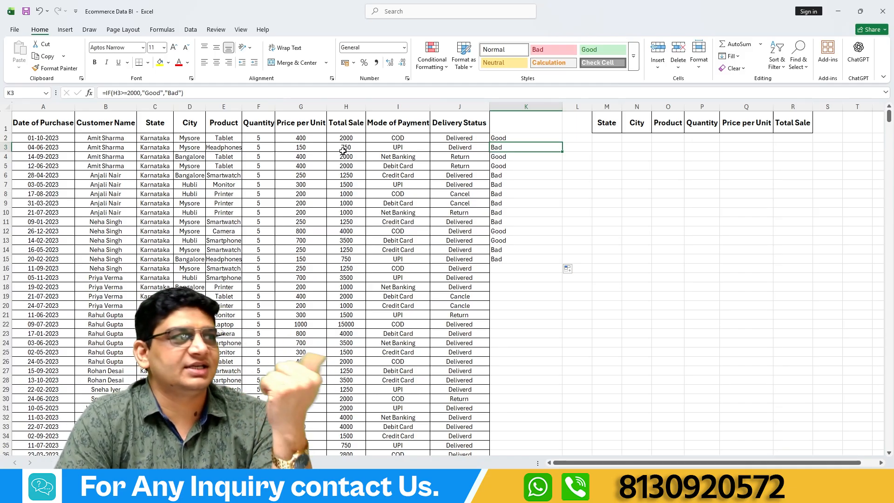
{"action": "left_click_drag", "start_coordinate": [165, 93], "coordinate": [184, 92]}
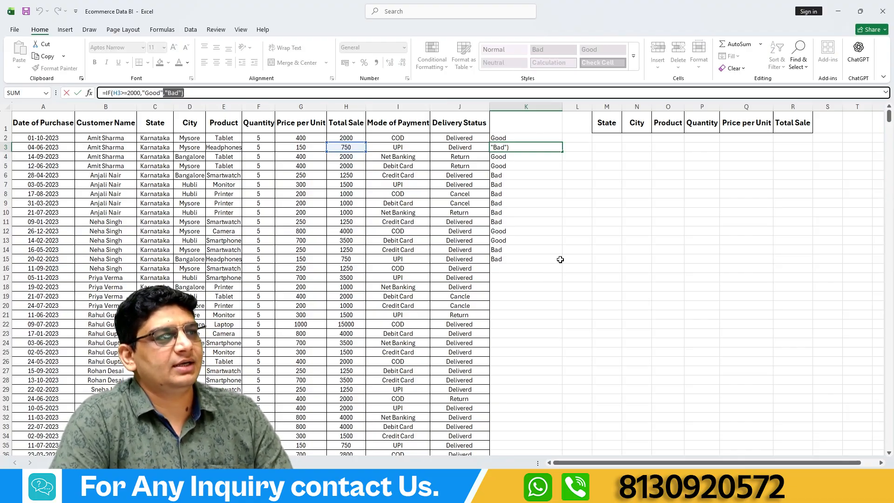
{"action": "key", "text": "Escape"}
Clear the ratings in K2:K15 and begin an IFS formula in K2 that returns "Good" when H2>10000.
{"action": "left_click_drag", "start_coordinate": [510, 140], "coordinate": [523, 259]}
{"action": "key", "text": "Delete"}
{"action": "left_click", "coordinate": [541, 139]}
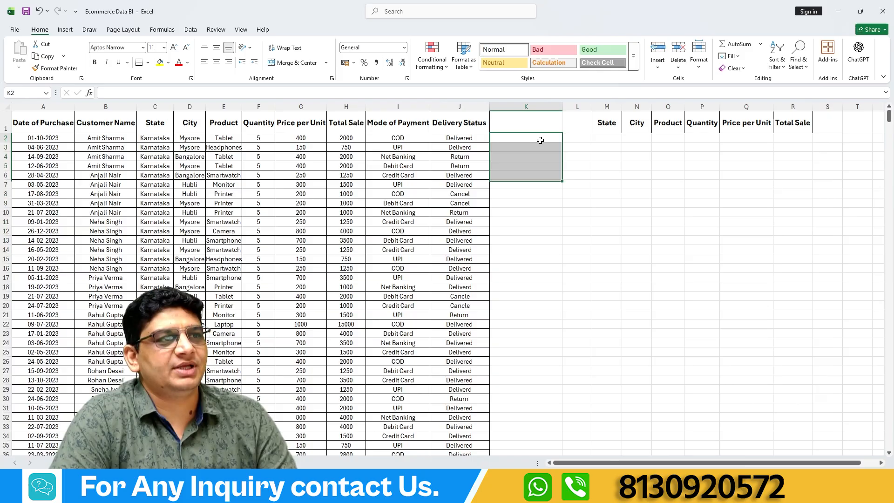
{"action": "type", "text": "=if"}
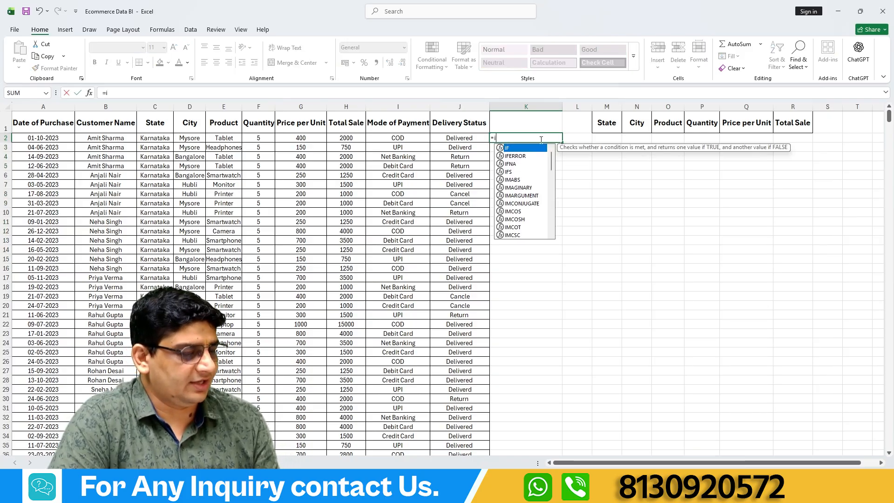
{"action": "double_click", "coordinate": [508, 172]}
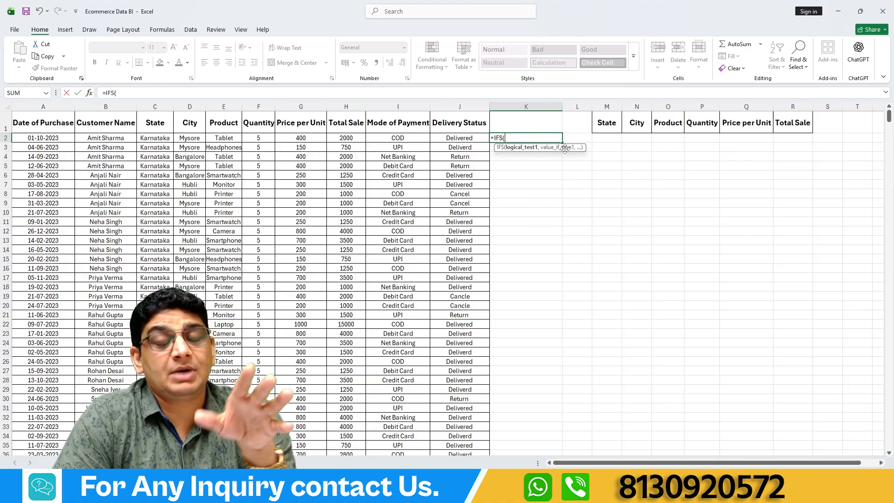
{"action": "left_click", "coordinate": [343, 139]}
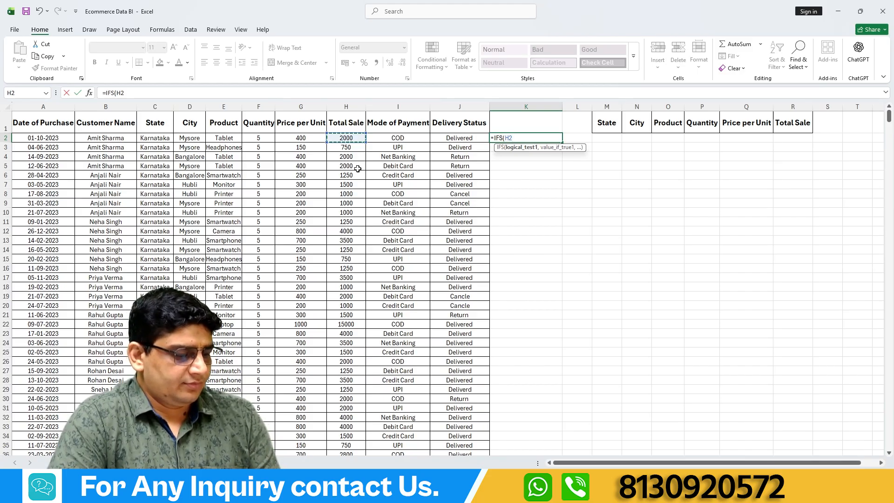
{"action": "type", "text": ">"}
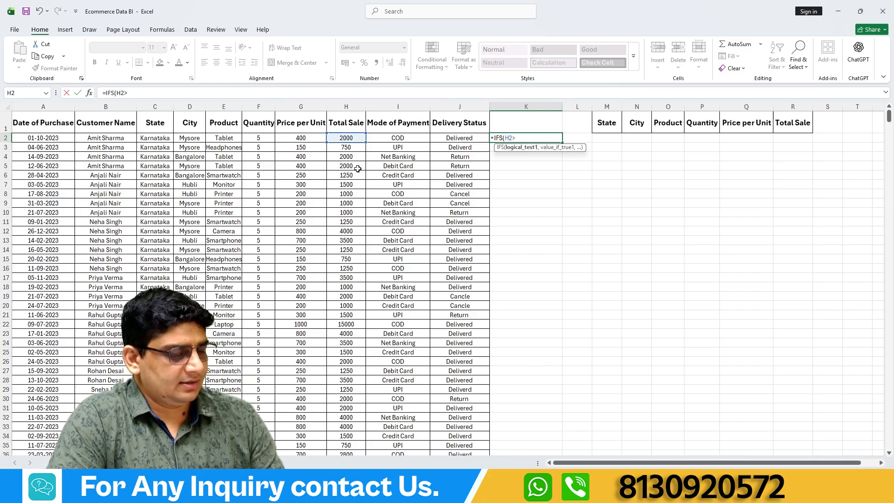
{"action": "type", "text": "1000"}
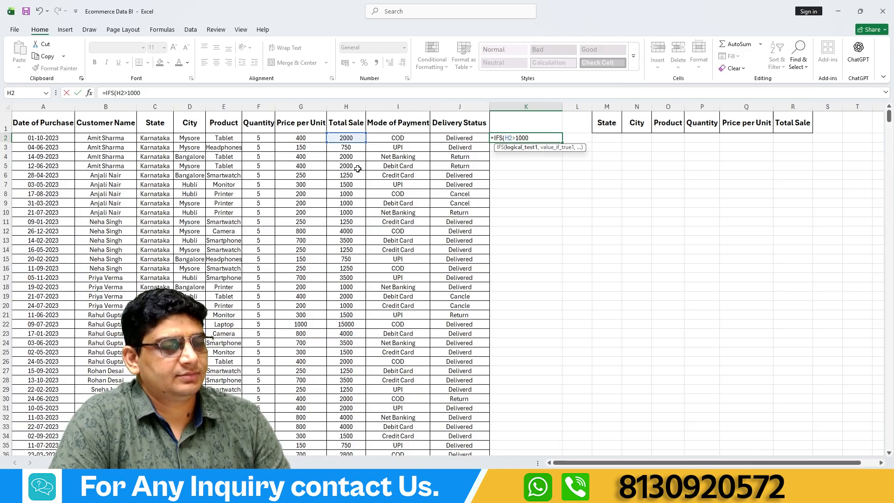
{"action": "type", "text": "0,\"Goo"}
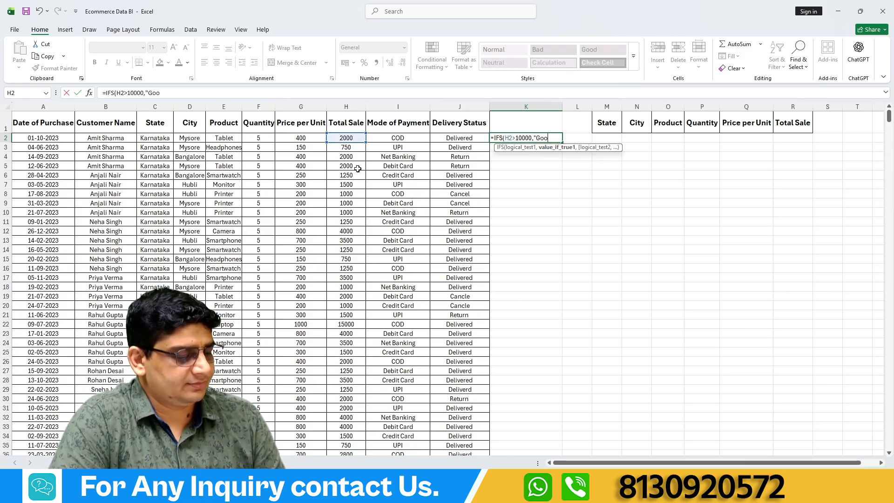
{"action": "type", "text": "d"}
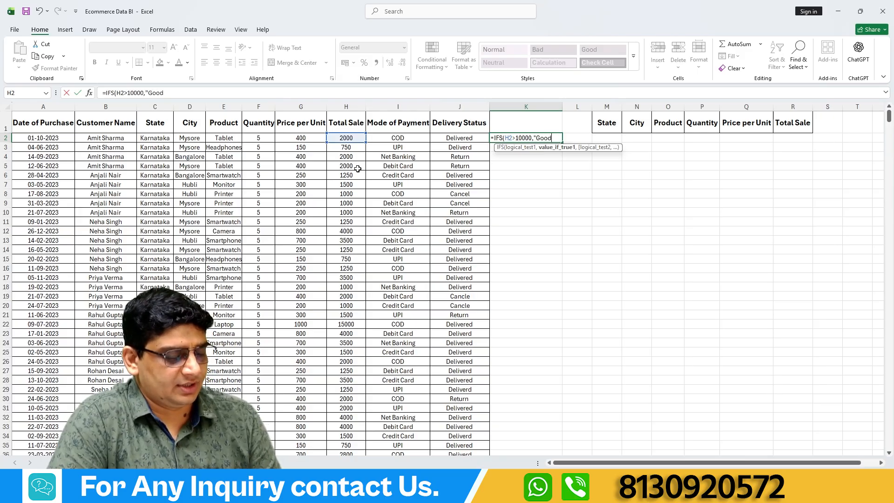
{"action": "type", "text": "\","}
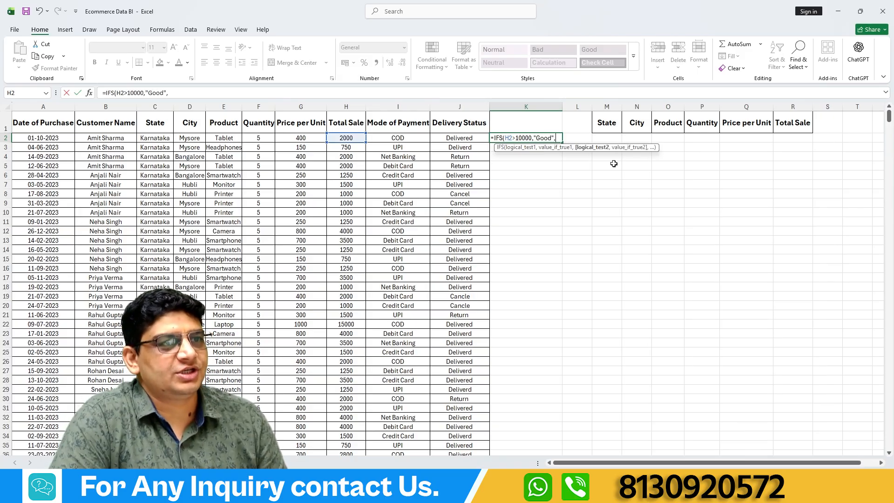
Add a second condition to K2's IFS formula that returns "Avg" when H2>5000.
{"action": "left_click", "coordinate": [351, 138]}
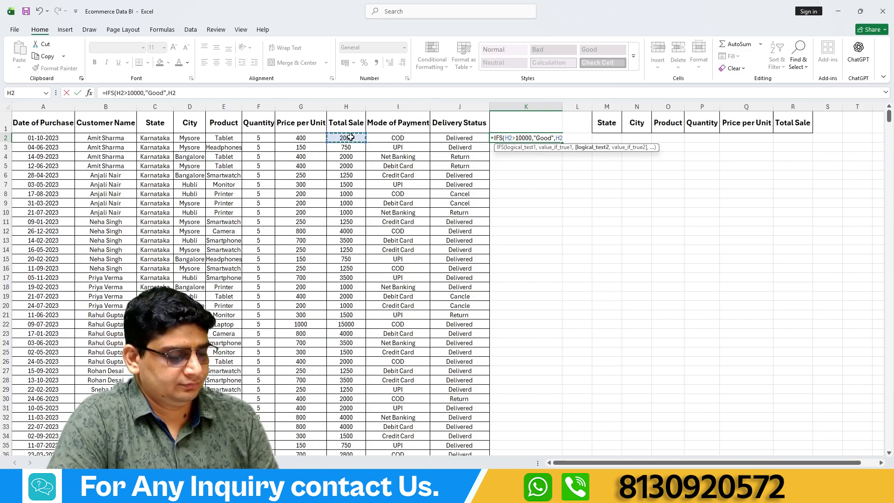
{"action": "type", "text": ">"}
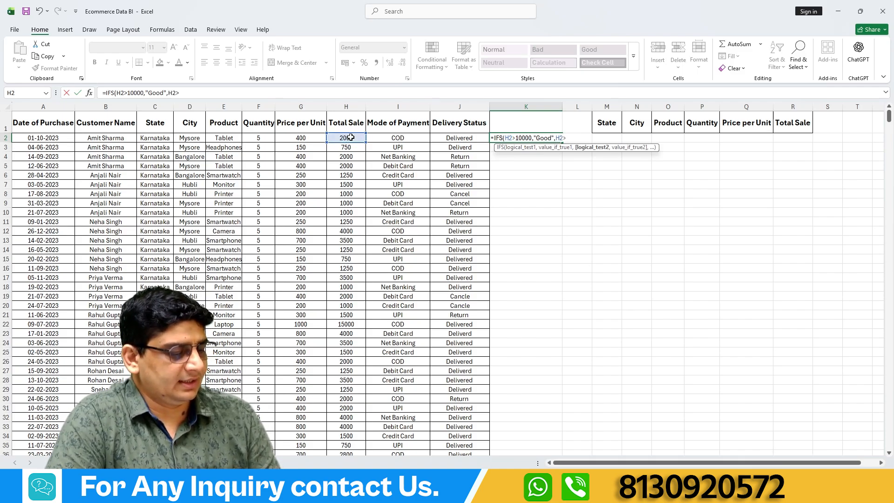
{"action": "type", "text": "500"}
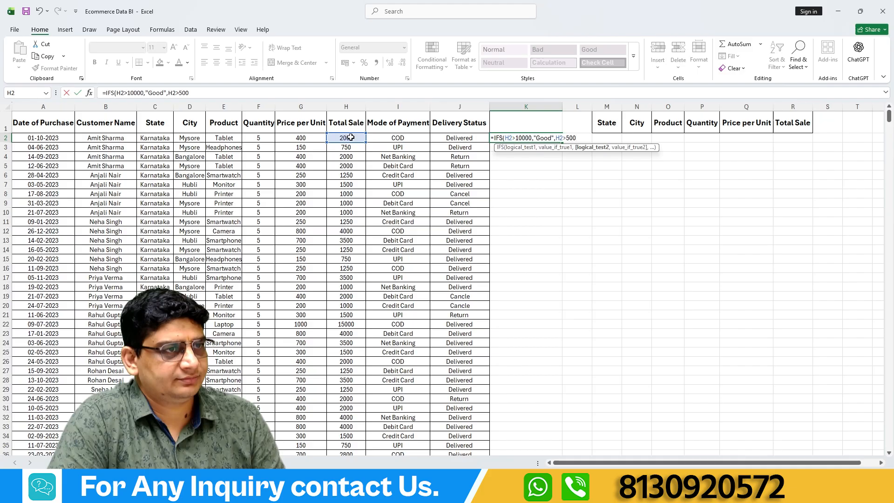
{"action": "type", "text": "0,\"Avg"}
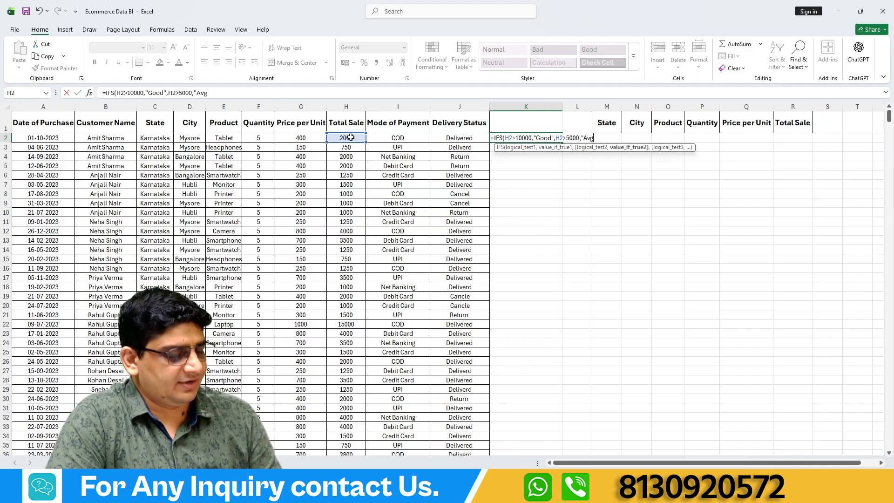
{"action": "type", "text": "\","}
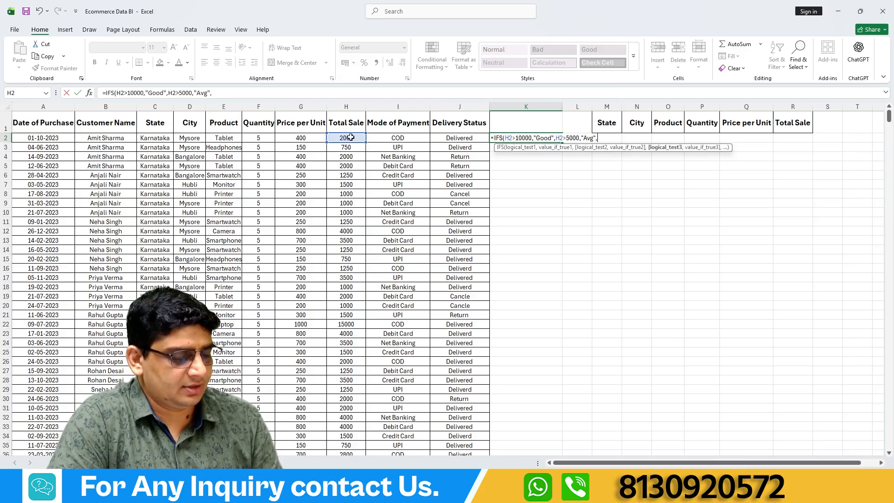
Add H2<5000 as the third test in K2's IFS formula and change the second test to H2>=5000.
{"action": "left_click", "coordinate": [343, 137]}
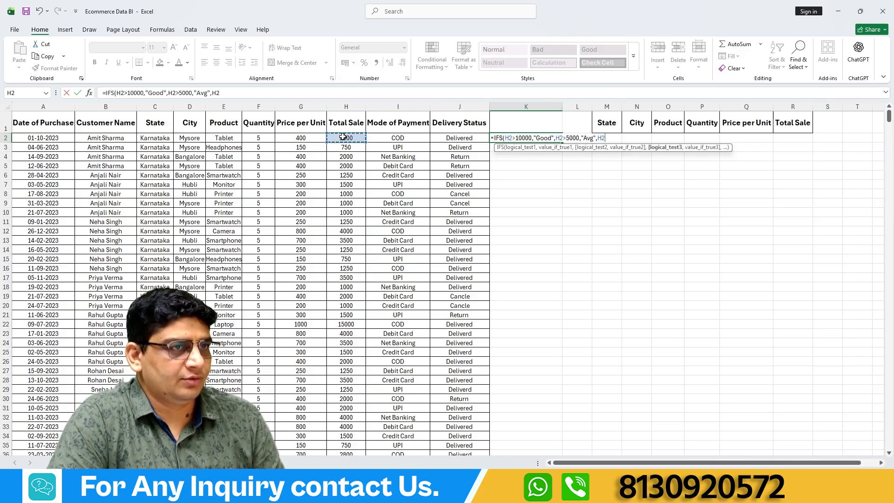
{"action": "type", "text": "<"}
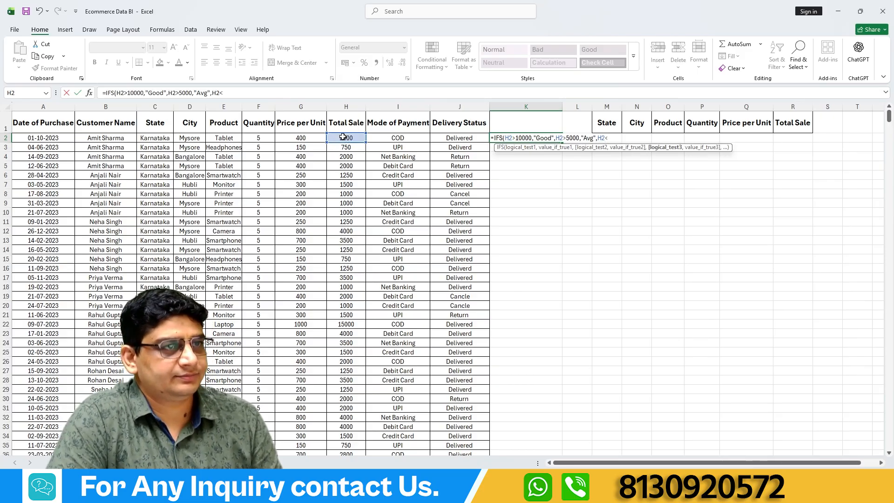
{"action": "type", "text": "5000"}
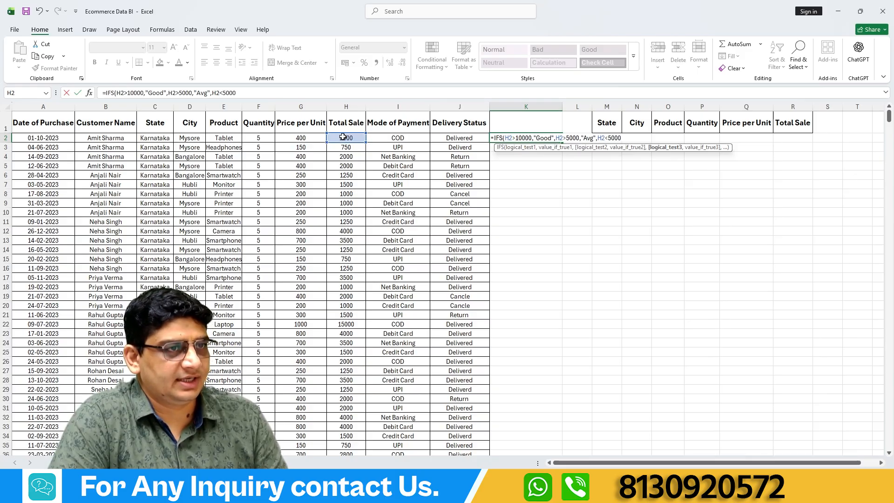
{"action": "left_click", "coordinate": [566, 138]}
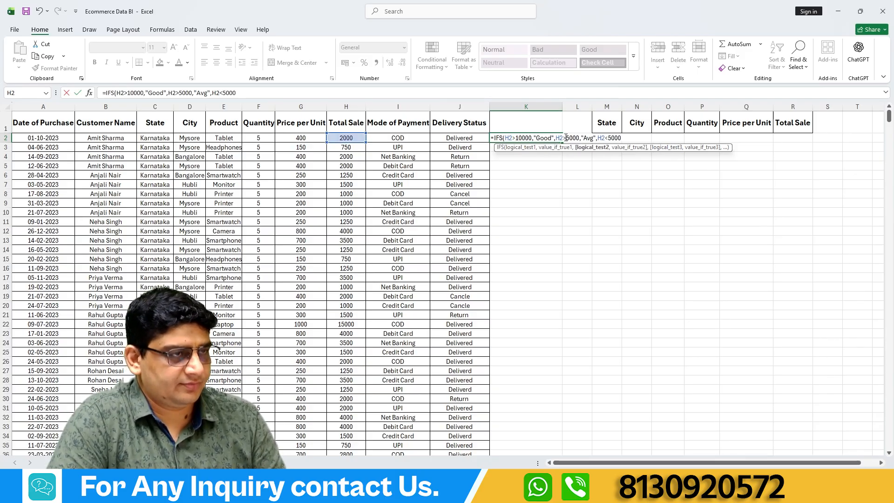
{"action": "type", "text": "="}
{"action": "left_click", "coordinate": [624, 138]}
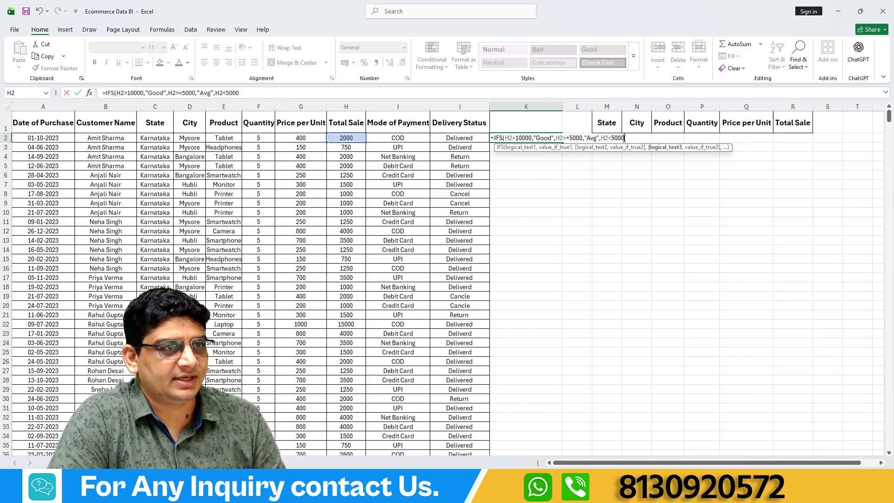
Return "Bad" for the third test, close the IFS formula and enter it in K2.
{"action": "type", "text": ","}
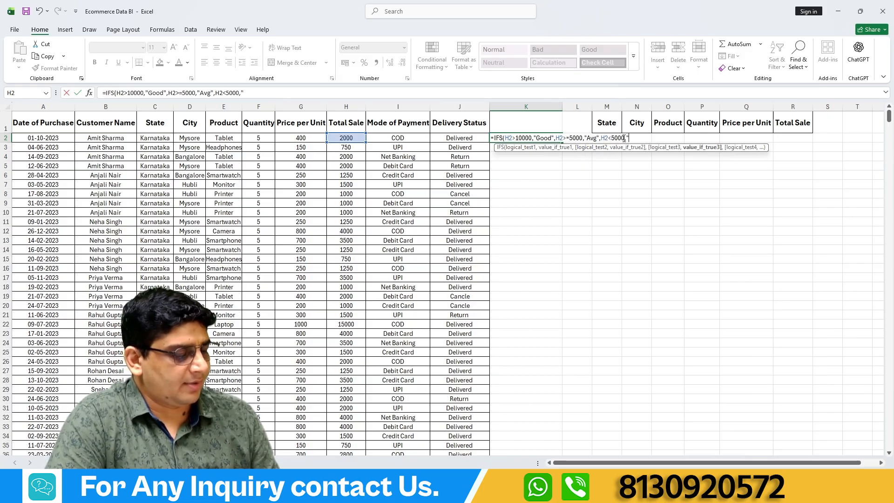
{"action": "type", "text": "\"Bad"}
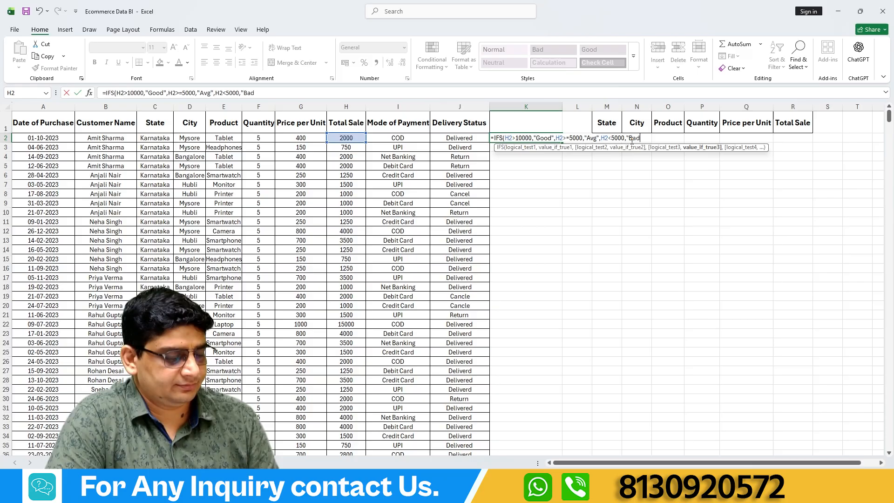
{"action": "type", "text": "\""}
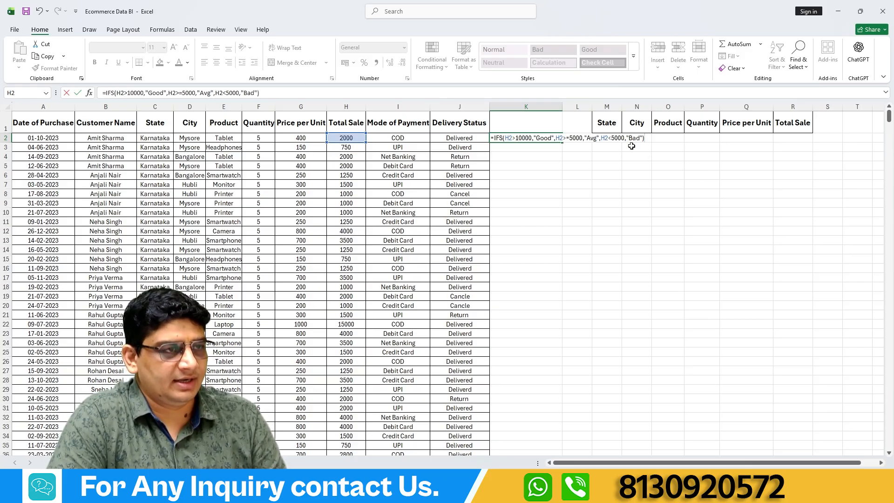
{"action": "key", "text": "Return"}
Fill K2's IFS formula down to K28 and review the ratings, including the one in K22.
{"action": "left_click", "coordinate": [522, 137]}
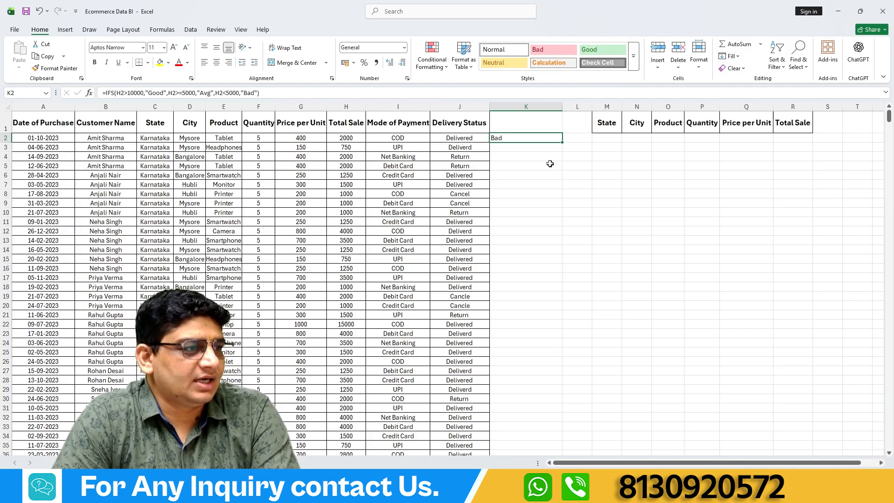
{"action": "left_click_drag", "start_coordinate": [562, 143], "coordinate": [563, 385]}
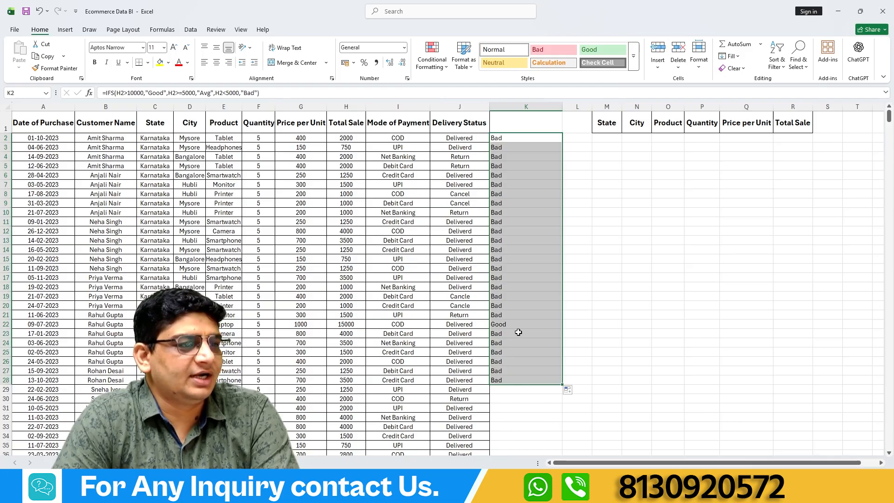
{"action": "left_click", "coordinate": [508, 323]}
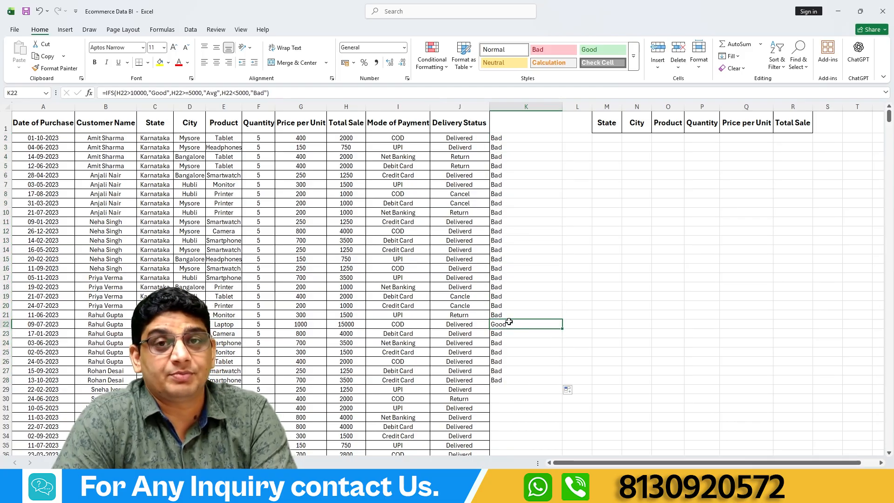
{"action": "scroll", "coordinate": [515, 319], "scroll_direction": "down", "scroll_amount": 2}
{"action": "scroll", "coordinate": [515, 295], "scroll_direction": "up", "scroll_amount": 2}
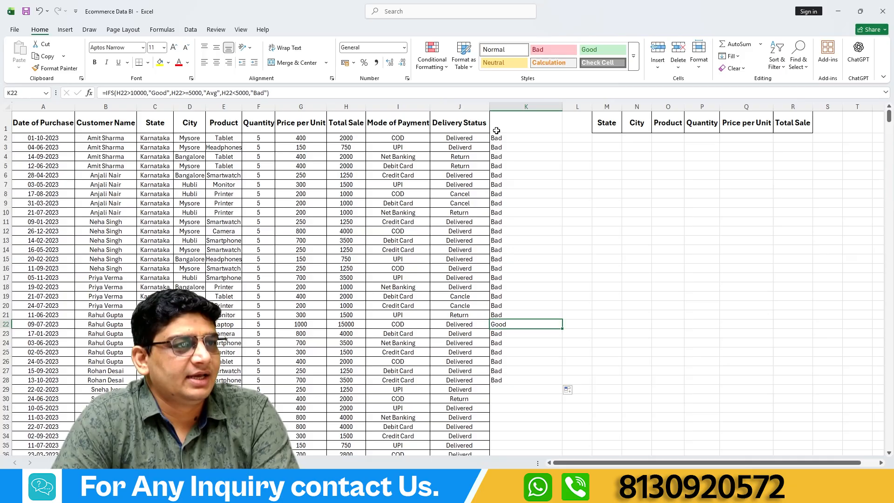
{"action": "left_click_drag", "start_coordinate": [496, 138], "coordinate": [498, 378]}
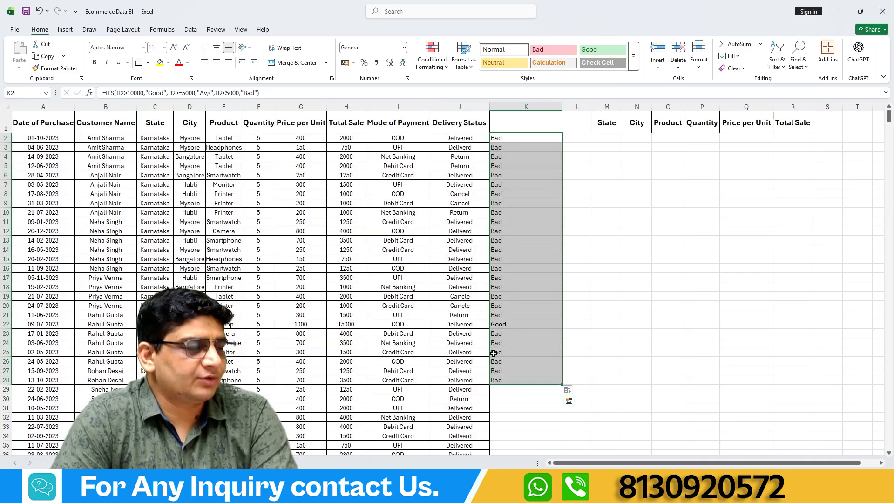
Set the total sale in H7 to 7500 and check the IFS ratings in K7 and K2.
{"action": "left_click", "coordinate": [343, 185]}
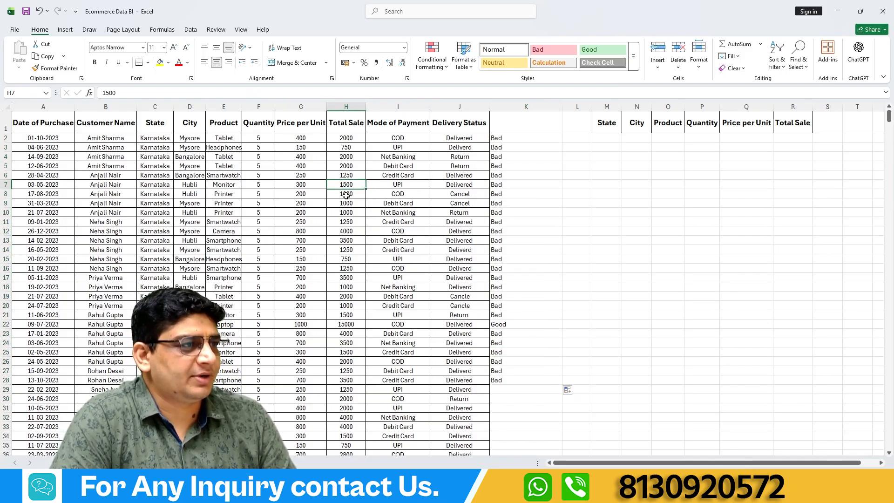
{"action": "type", "text": "7500"}
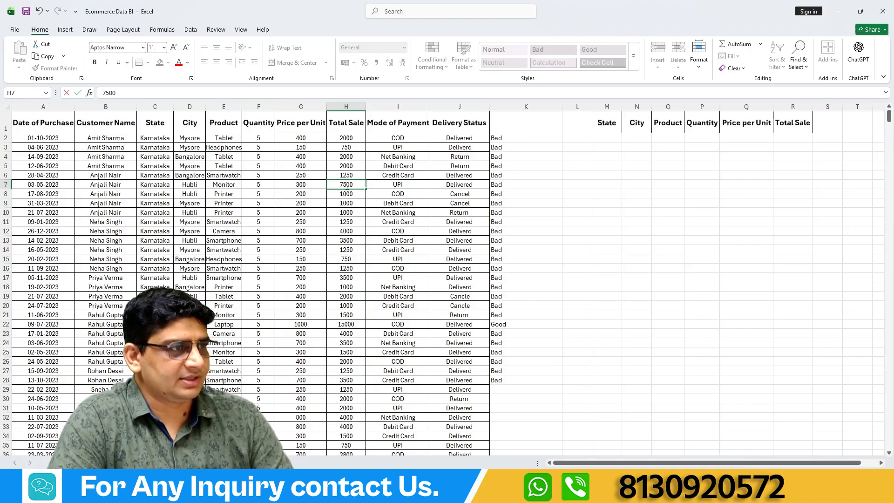
{"action": "left_click", "coordinate": [664, 254]}
{"action": "left_click", "coordinate": [499, 185]}
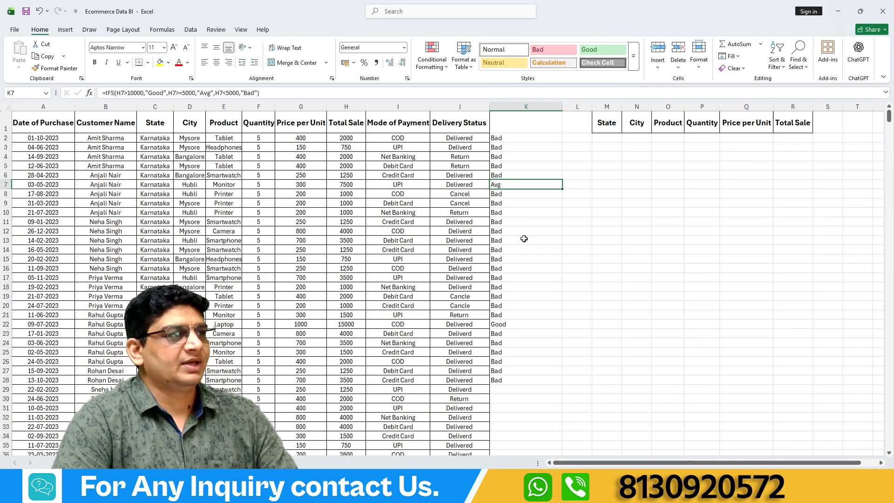
{"action": "left_click", "coordinate": [497, 140]}
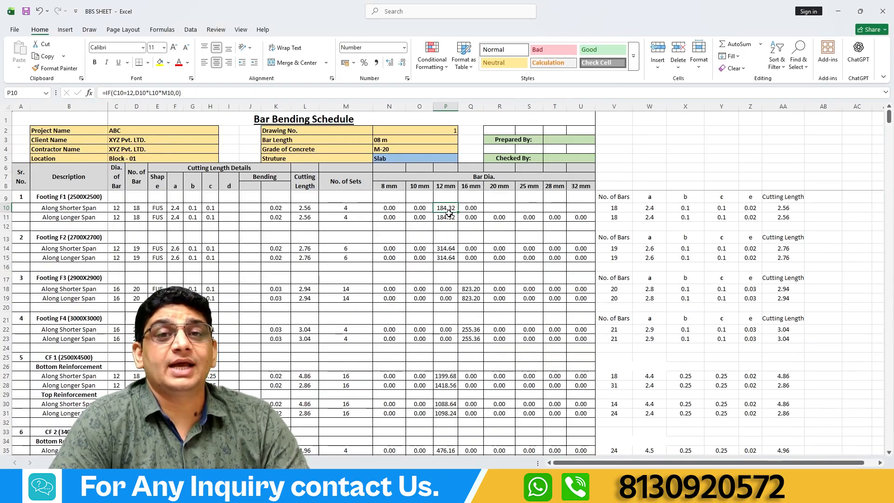
Examine the bar diameter in C10 of the BBS SHEET workbook, and return to the Ecommerce Data BI workbook.
{"action": "left_click", "coordinate": [120, 207]}
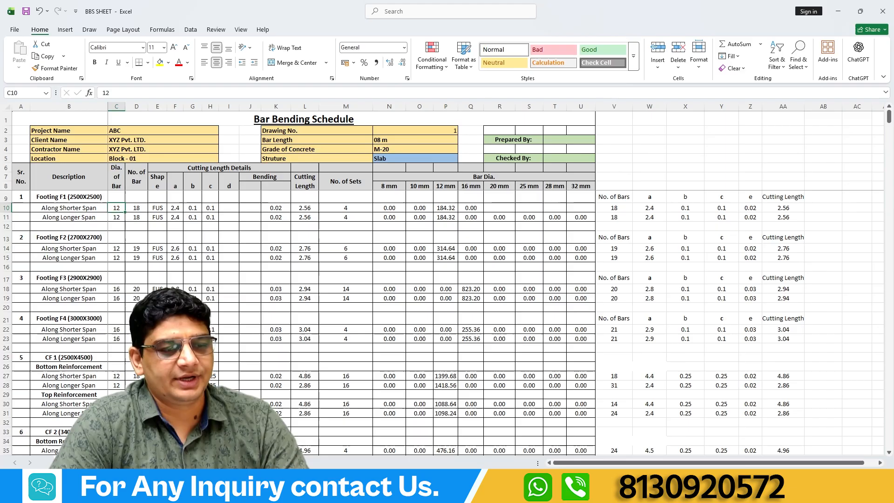
{"action": "mouse_move", "coordinate": [552, 491]}
{"action": "left_click", "coordinate": [582, 453]}
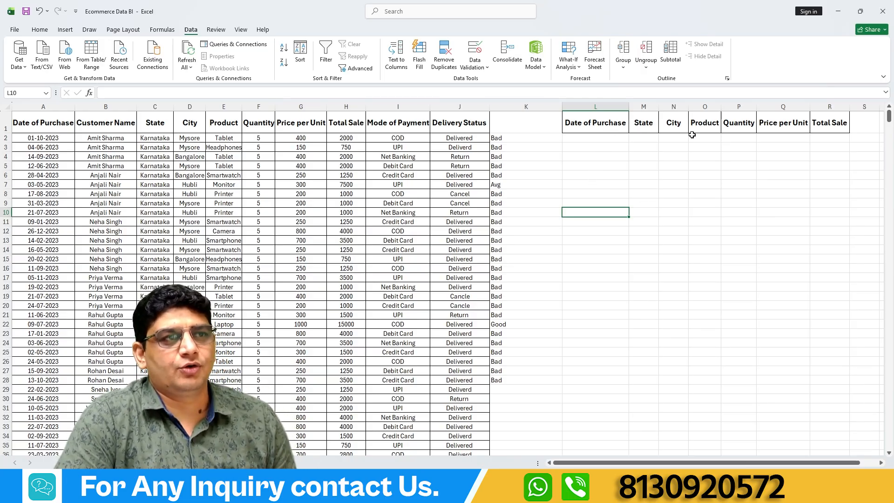
Go through the lookup table's headers one by one, from Date of Purchase in L1 to Total Sale in R1.
{"action": "left_click", "coordinate": [601, 124]}
{"action": "left_click", "coordinate": [639, 124]}
{"action": "left_click", "coordinate": [670, 125]}
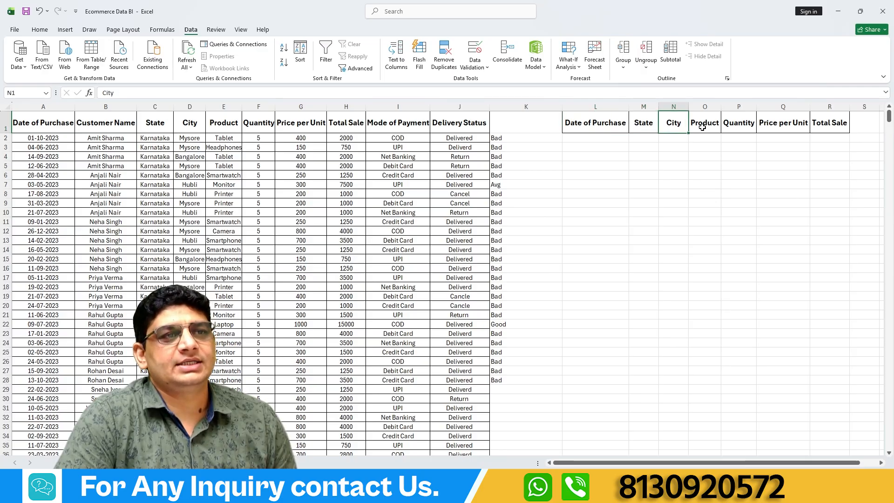
{"action": "left_click", "coordinate": [702, 125]}
{"action": "left_click", "coordinate": [729, 127]}
{"action": "left_click", "coordinate": [770, 128]}
{"action": "left_click", "coordinate": [817, 126]}
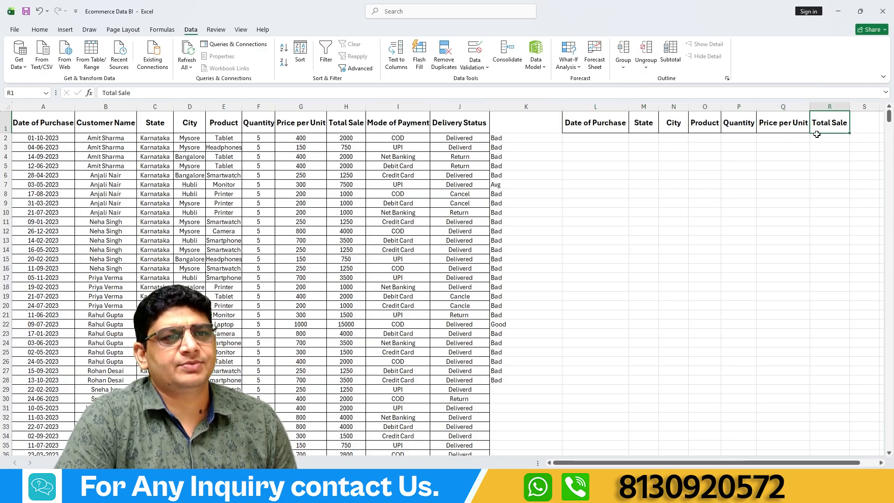
Apply List data validation to L2 under Date of Purchase, using the whole of column A (=$A:$A) as the source.
{"action": "left_click", "coordinate": [588, 136]}
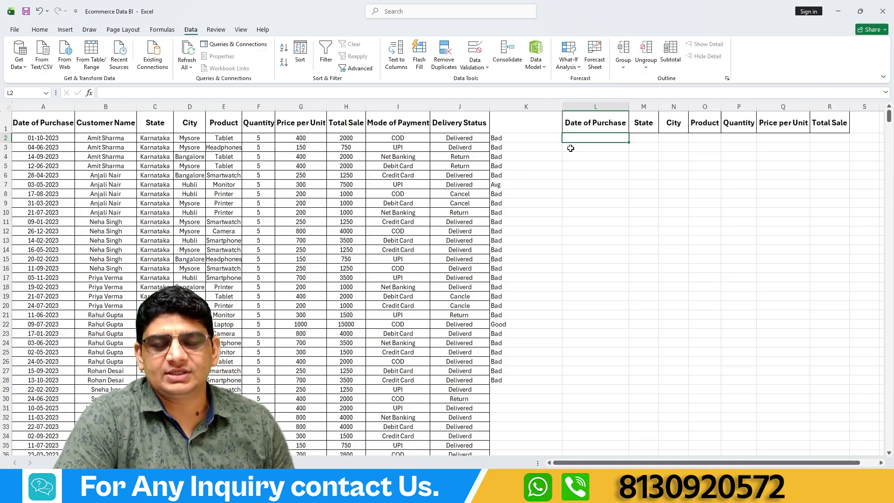
{"action": "left_click", "coordinate": [486, 67]}
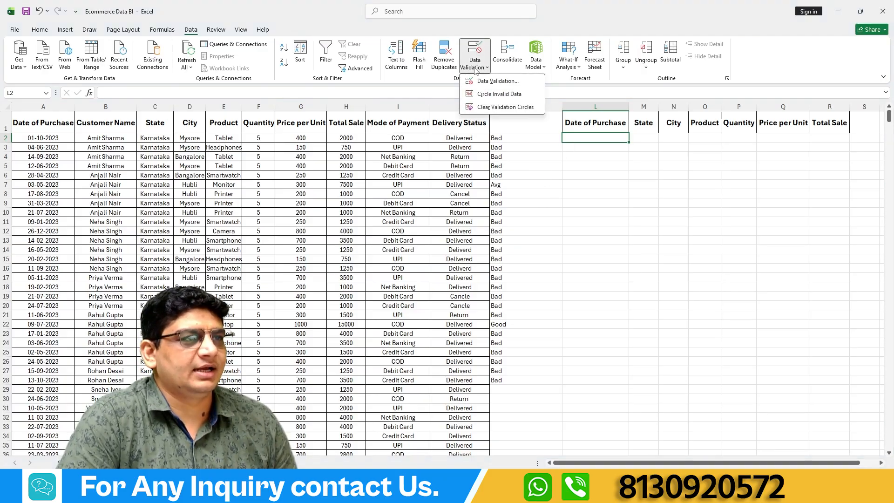
{"action": "left_click", "coordinate": [497, 81]}
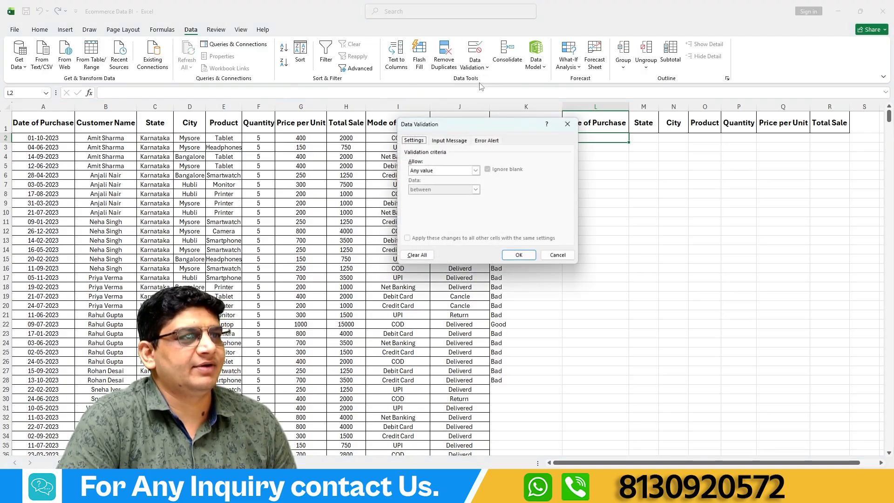
{"action": "left_click", "coordinate": [475, 171]}
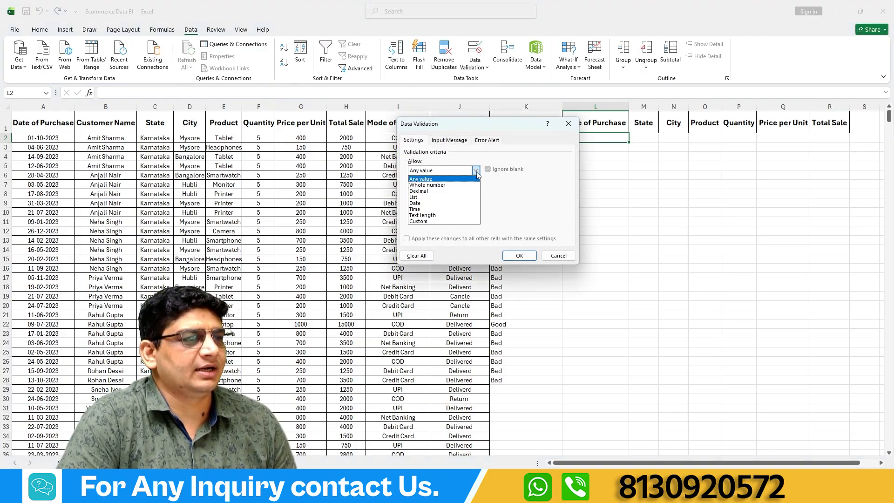
{"action": "left_click", "coordinate": [417, 197]}
{"action": "left_click", "coordinate": [529, 208]}
{"action": "left_click", "coordinate": [43, 107]}
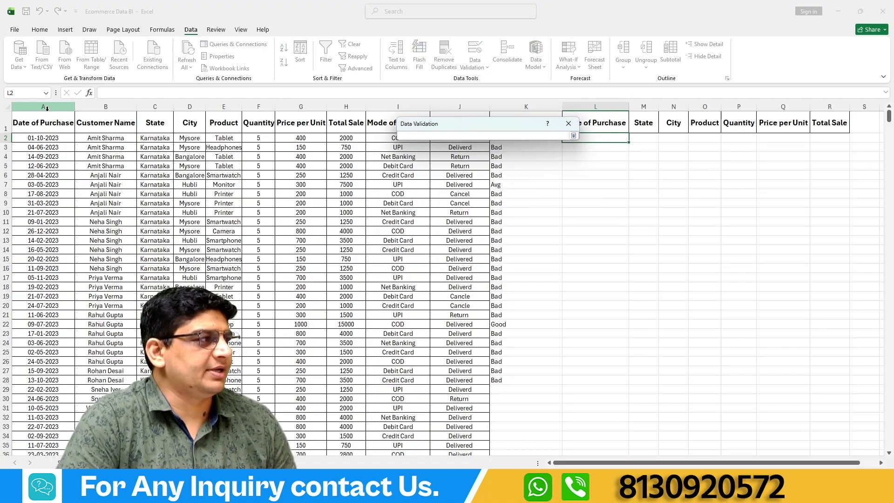
{"action": "key", "text": "Return"}
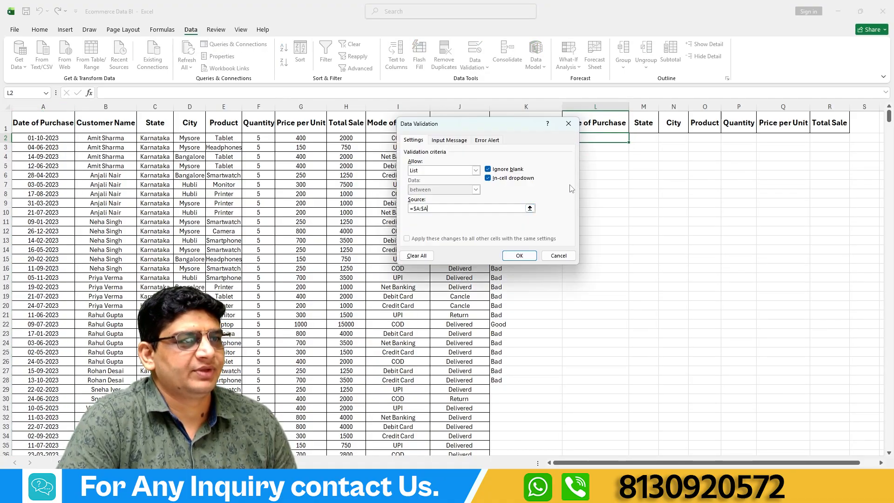
{"action": "left_click", "coordinate": [519, 255]}
Choose 01-10-2023 from L2's list of purchase dates.
{"action": "left_click", "coordinate": [633, 138]}
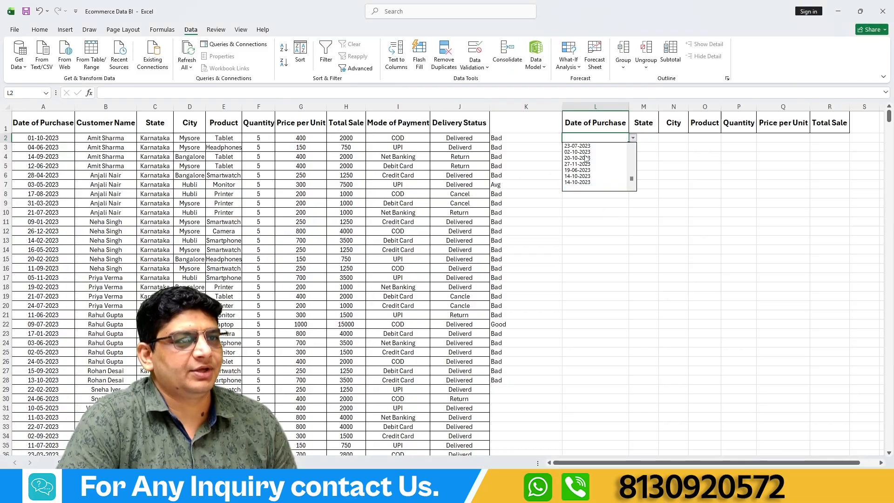
{"action": "left_click_drag", "start_coordinate": [631, 179], "coordinate": [631, 139]}
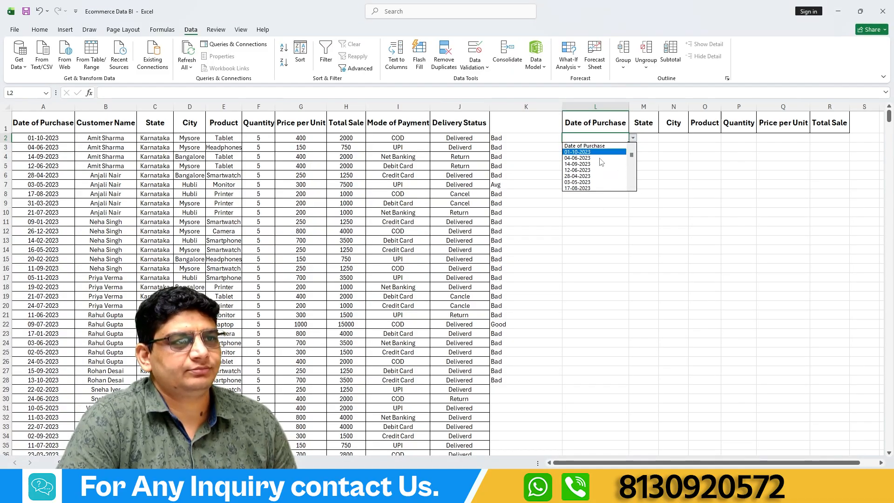
{"action": "left_click", "coordinate": [579, 152]}
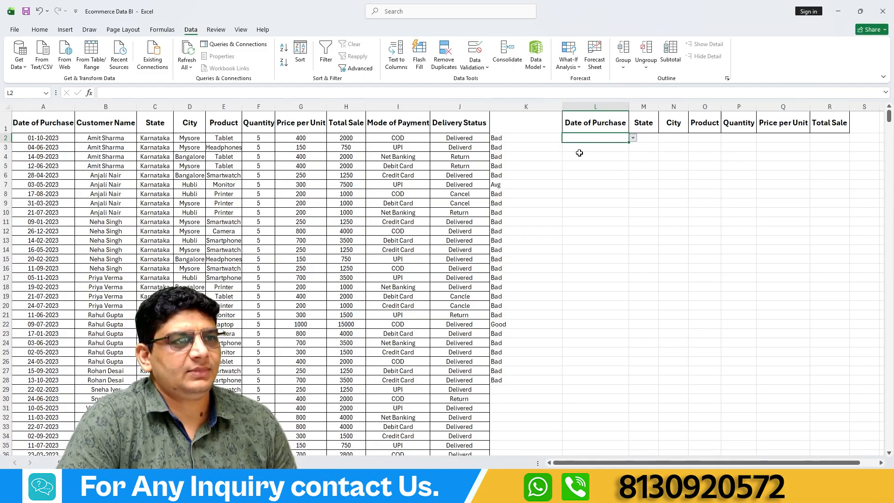
Apply the Short Date number format to the purchase date in L2.
{"action": "left_click", "coordinate": [611, 173]}
{"action": "left_click", "coordinate": [607, 138]}
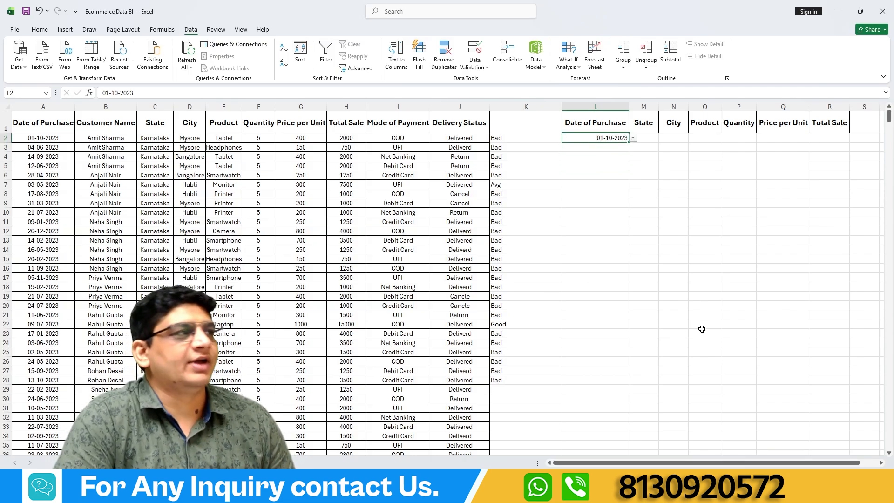
{"action": "left_click", "coordinate": [39, 29]}
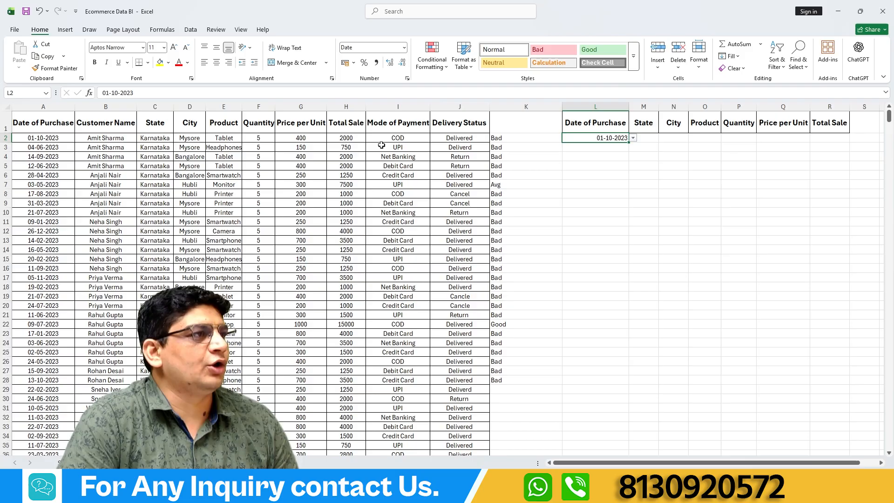
{"action": "left_click", "coordinate": [405, 47]}
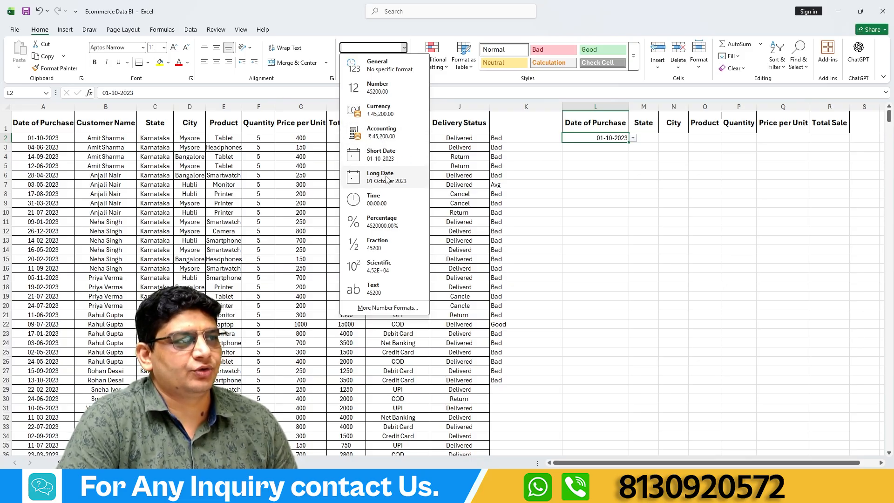
{"action": "left_click", "coordinate": [389, 157]}
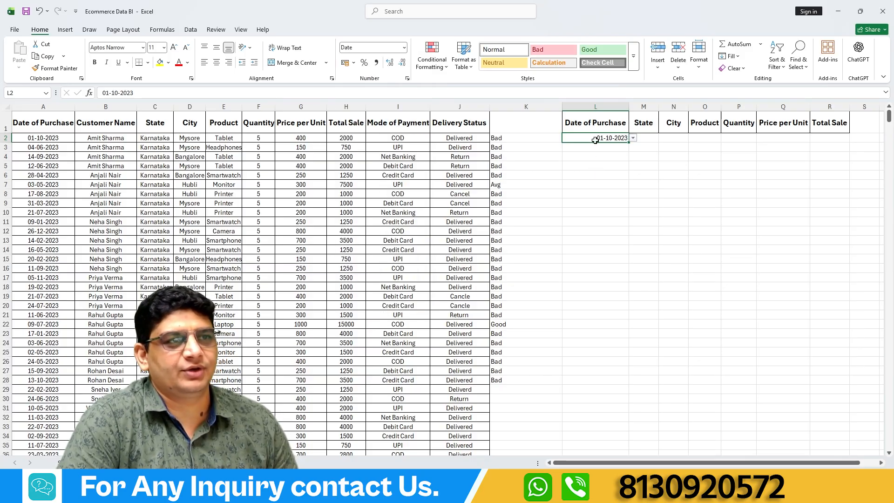
{"action": "left_click", "coordinate": [633, 175]}
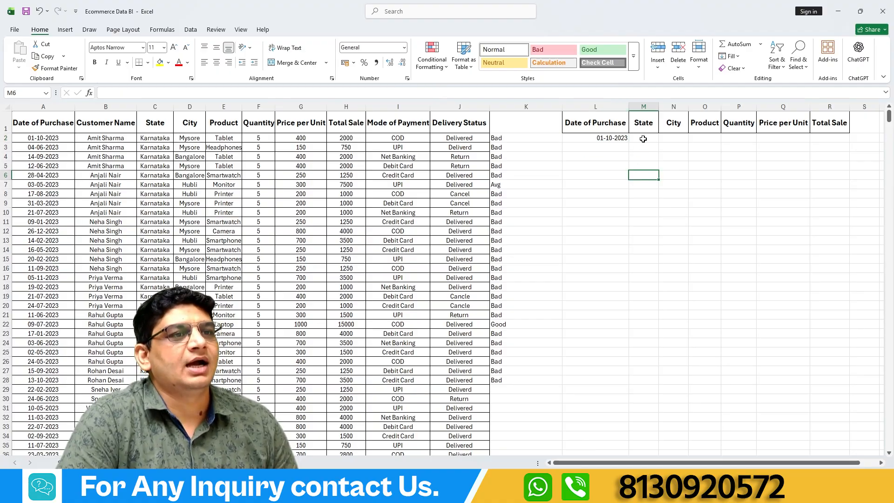
Begin a VLOOKUP formula in M2 under State, with L2 as the lookup value.
{"action": "left_click", "coordinate": [643, 137]}
{"action": "left_click", "coordinate": [305, 94]}
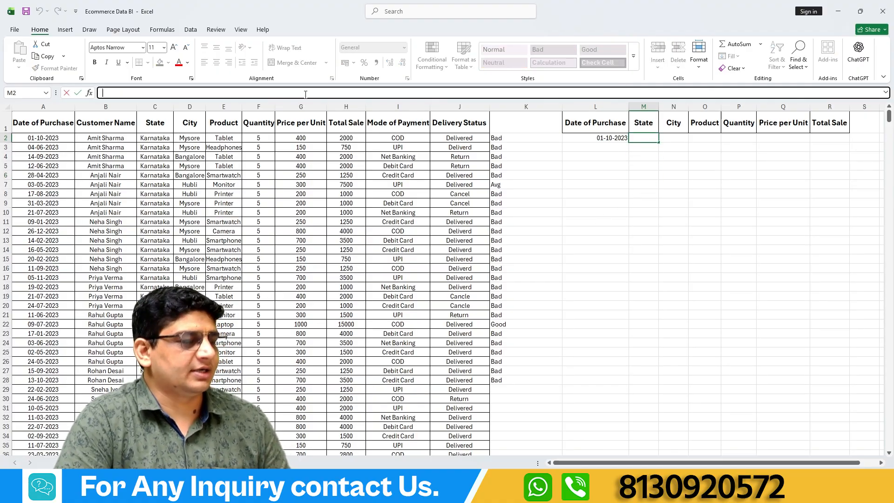
{"action": "type", "text": "=vl"}
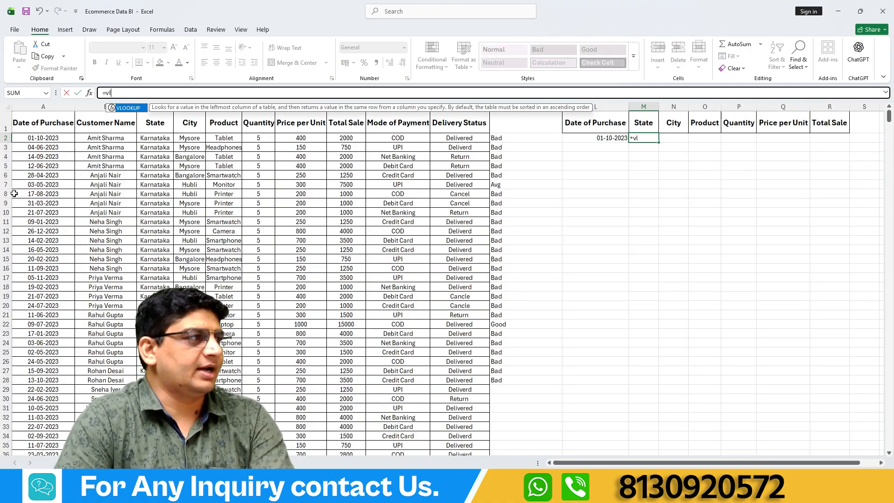
{"action": "double_click", "coordinate": [127, 109]}
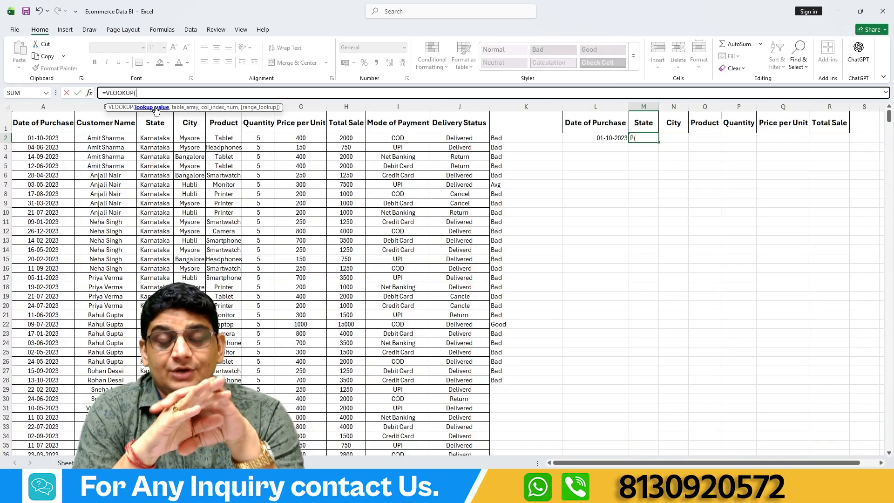
{"action": "left_click", "coordinate": [602, 138]}
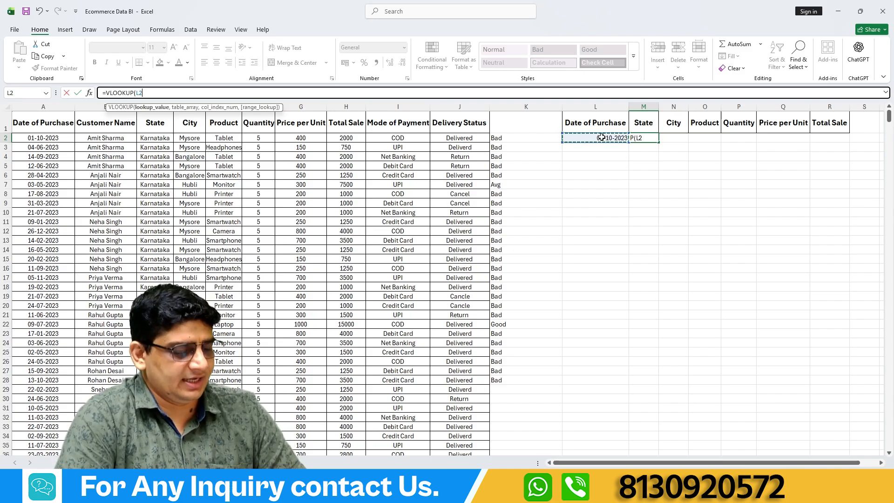
{"action": "type", "text": ","}
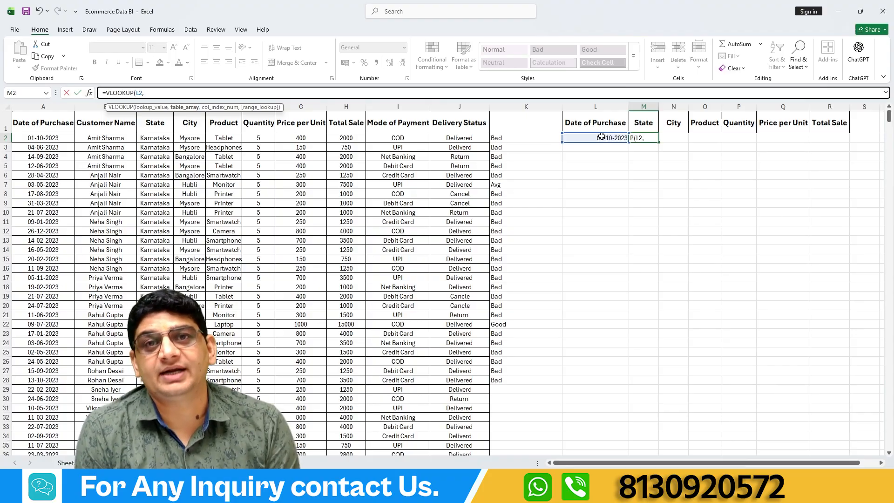
Complete M2's VLOOKUP with A1:J1001 as the table array, column index 3 and FALSE for an exact match.
{"action": "left_click", "coordinate": [46, 125]}
{"action": "key", "text": "ctrl+shift+Right"}
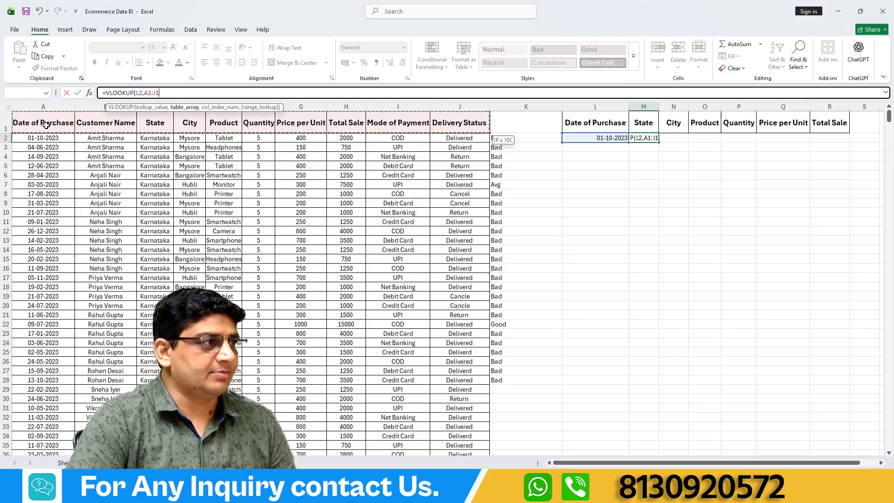
{"action": "key", "text": "ctrl+shift+Down"}
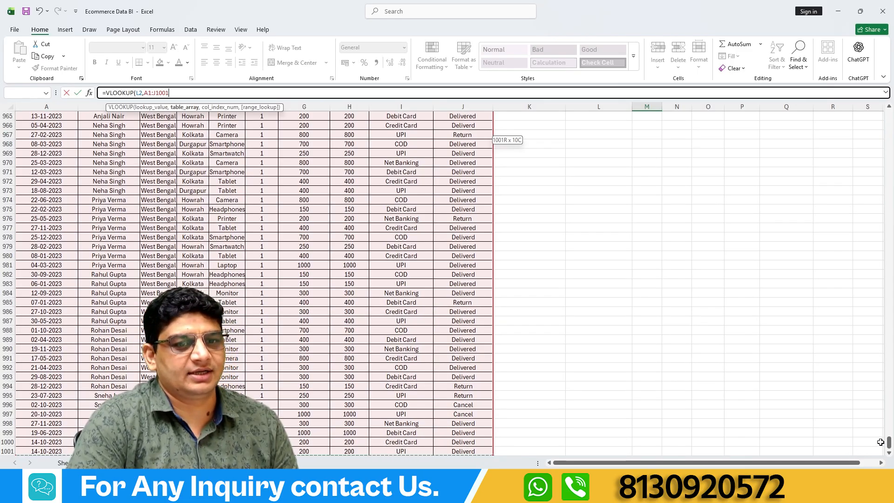
{"action": "left_click_drag", "start_coordinate": [888, 442], "coordinate": [889, 114]}
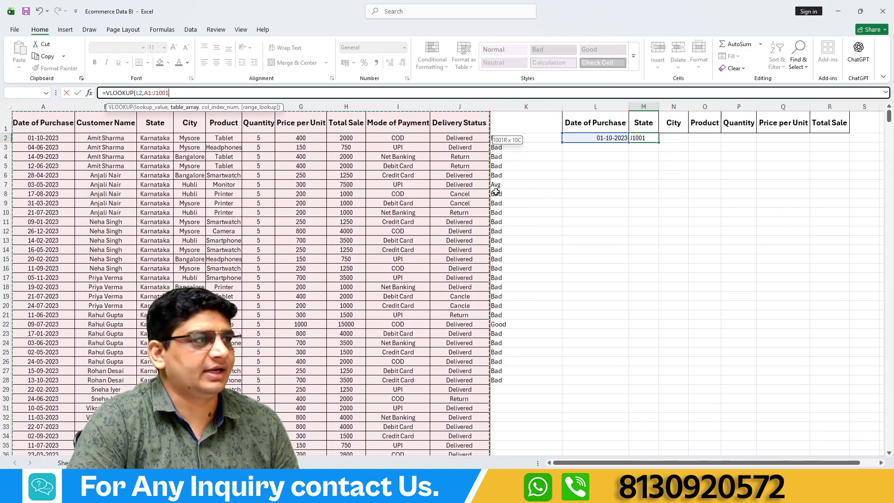
{"action": "type", "text": ","}
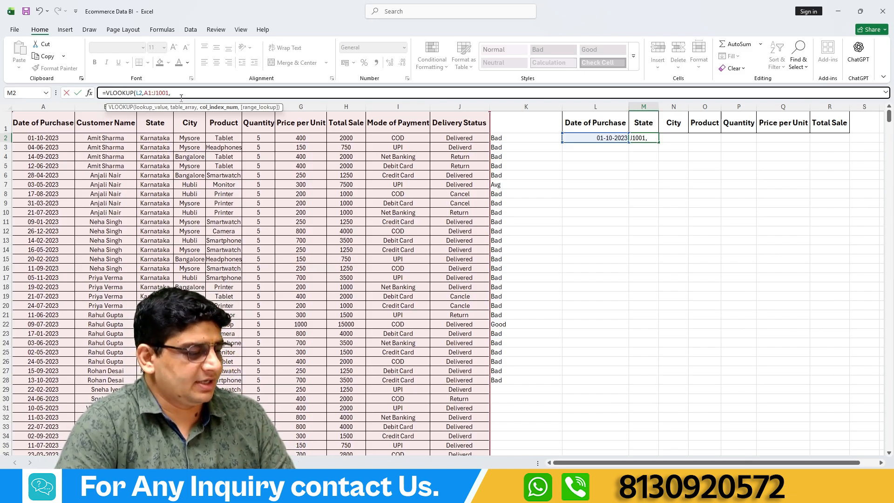
{"action": "type", "text": ","}
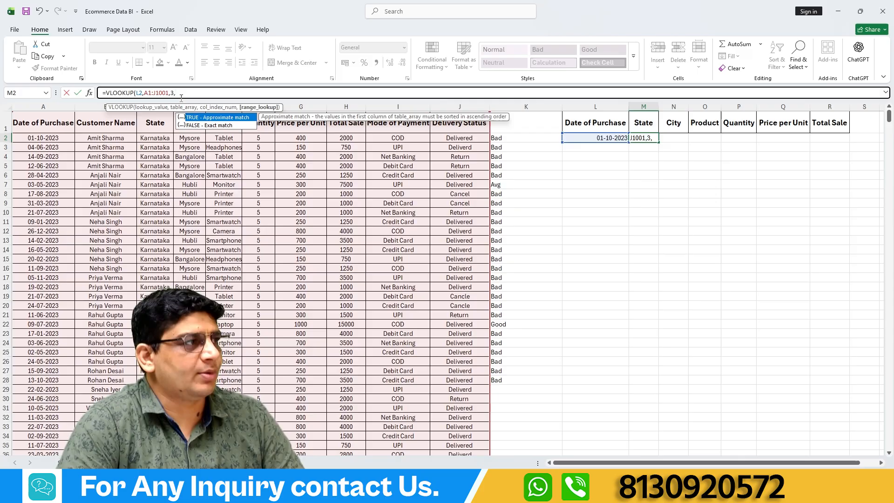
{"action": "double_click", "coordinate": [221, 125]}
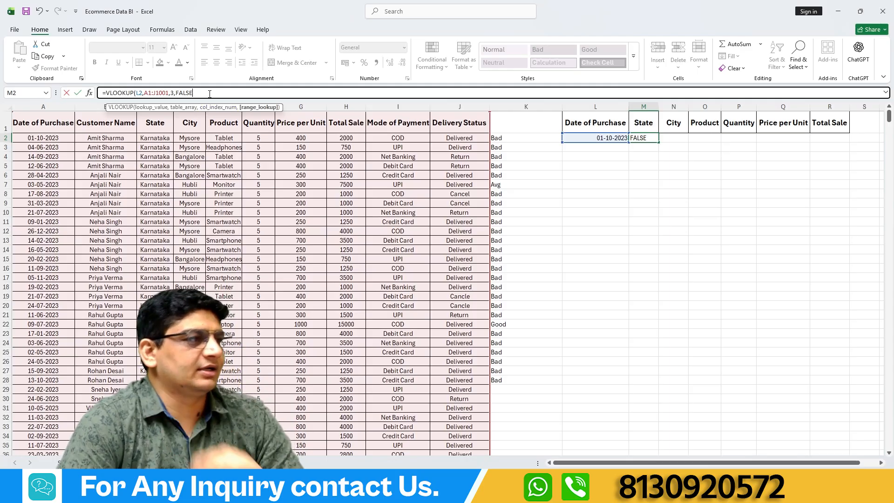
{"action": "key", "text": "Return"}
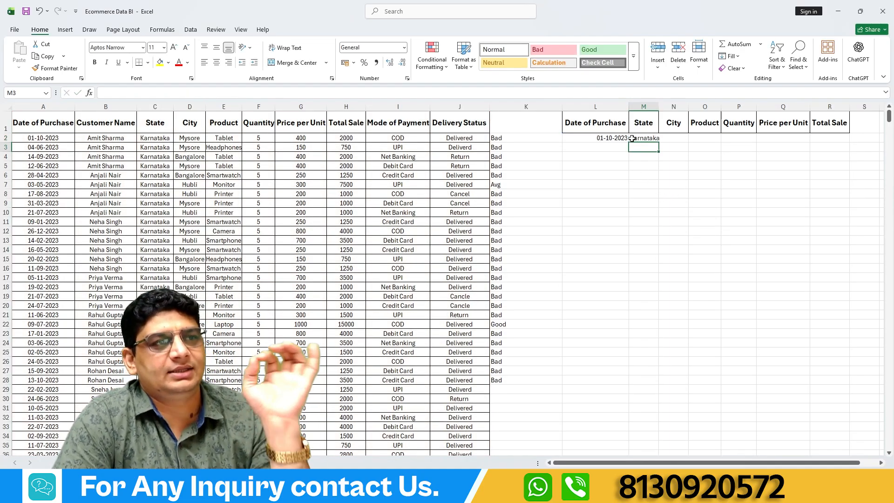
Compare the state returned in M2 with the purchase date in A2 and the state in C2.
{"action": "left_click", "coordinate": [43, 136]}
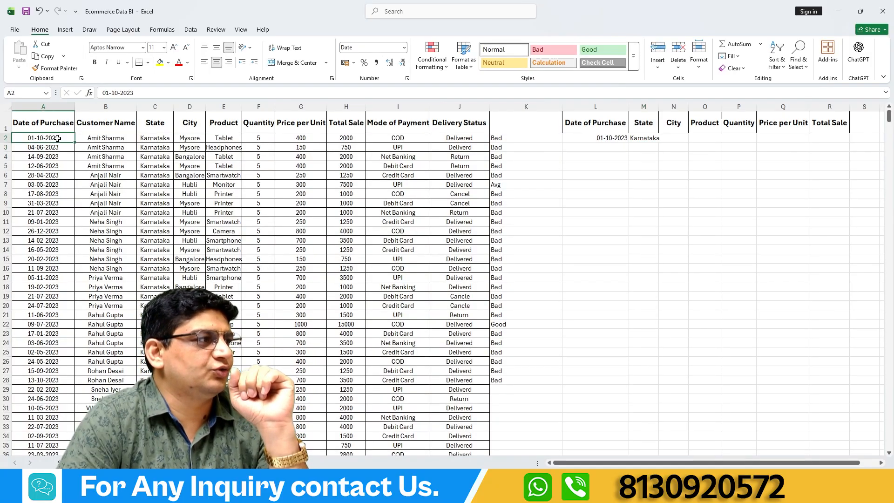
{"action": "left_click", "coordinate": [156, 138]}
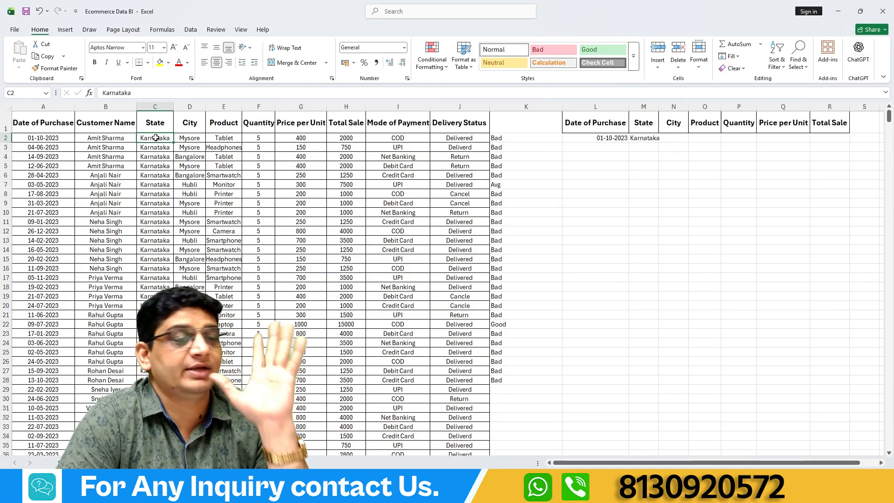
{"action": "left_click", "coordinate": [641, 138]}
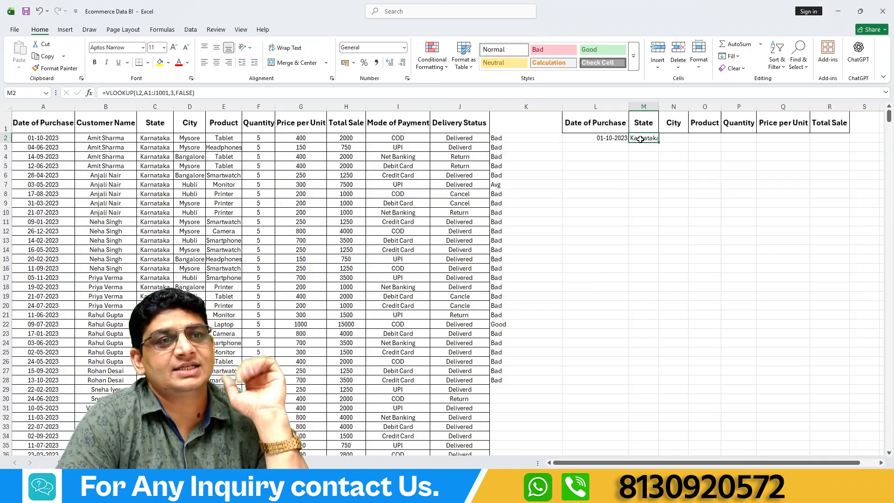
Begin a VLOOKUP formula in R2 under Total Sale, with L2 as the lookup value.
{"action": "left_click", "coordinate": [827, 139]}
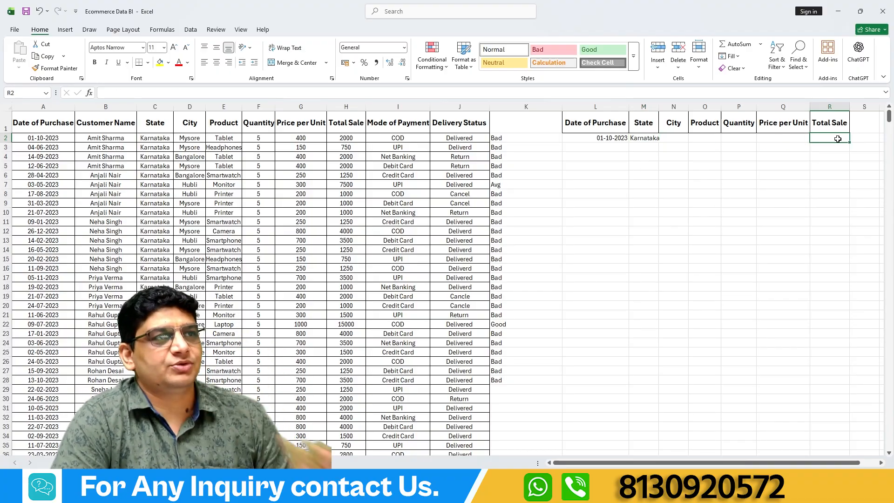
{"action": "left_click", "coordinate": [285, 92]}
{"action": "type", "text": "="}
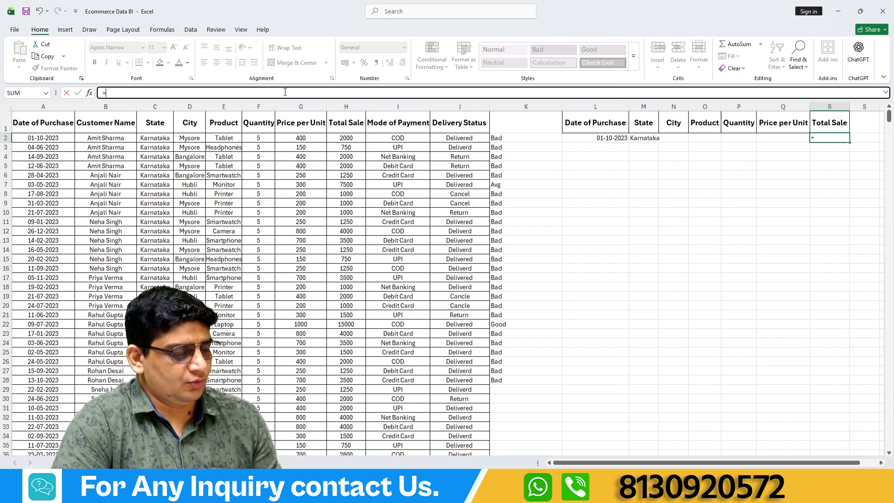
{"action": "type", "text": "vl"}
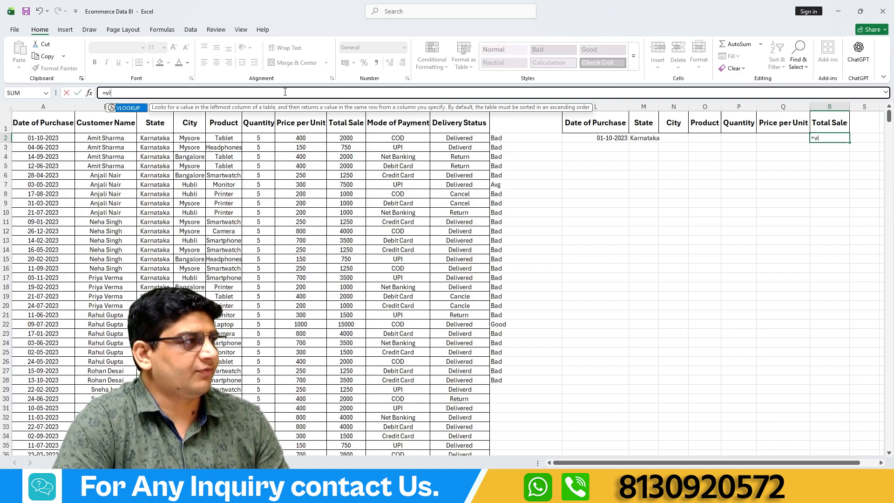
{"action": "double_click", "coordinate": [132, 108]}
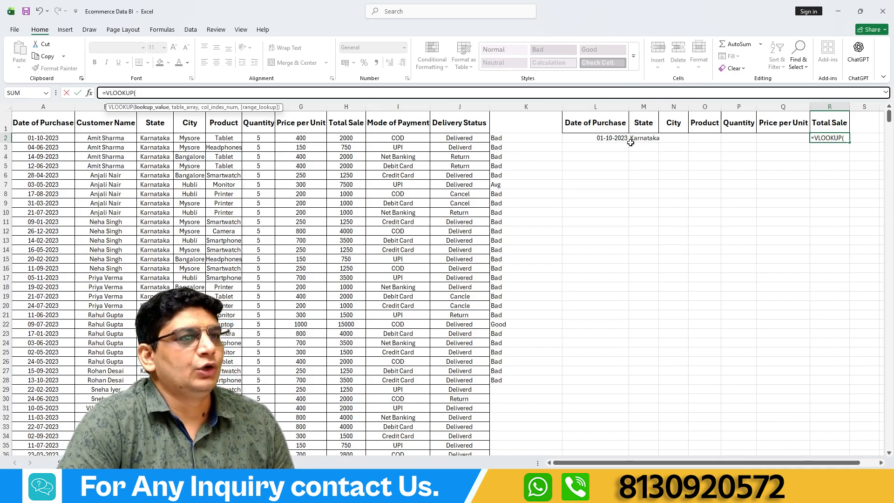
{"action": "left_click", "coordinate": [589, 135]}
{"action": "type", "text": ","}
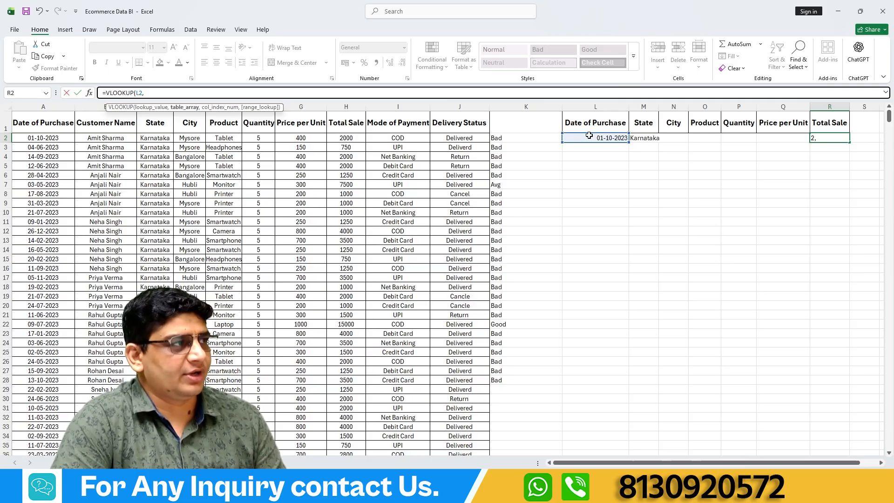
Complete R2's VLOOKUP with A1:J1001 as the table array, column index 8 and FALSE for an exact match.
{"action": "left_click", "coordinate": [59, 124]}
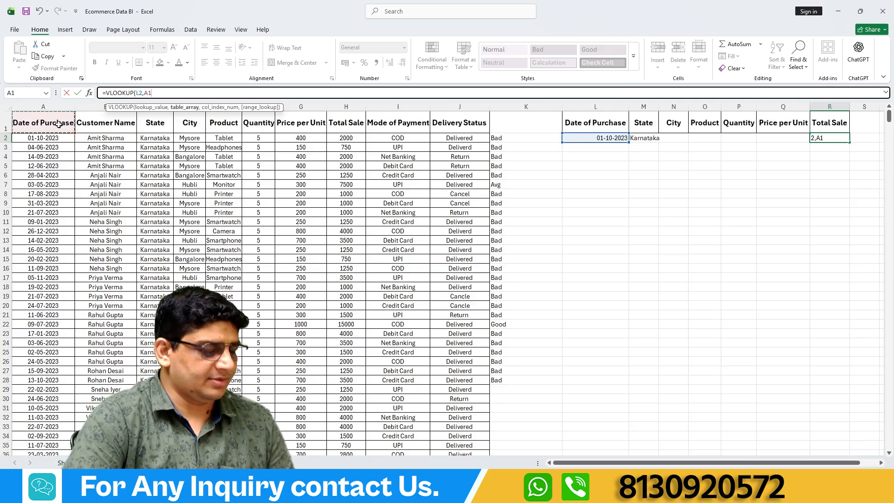
{"action": "key", "text": "ctrl+shift+Right"}
{"action": "key", "text": "ctrl+shift+Down"}
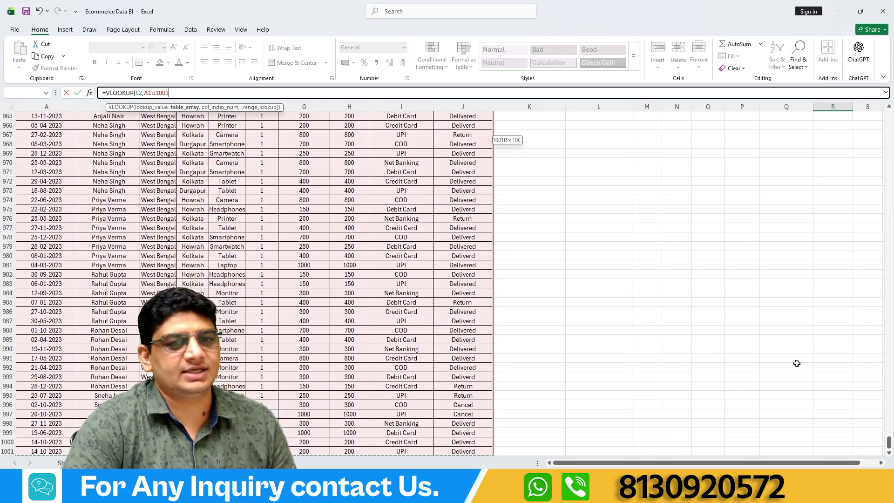
{"action": "left_click_drag", "start_coordinate": [889, 442], "coordinate": [888, 79]}
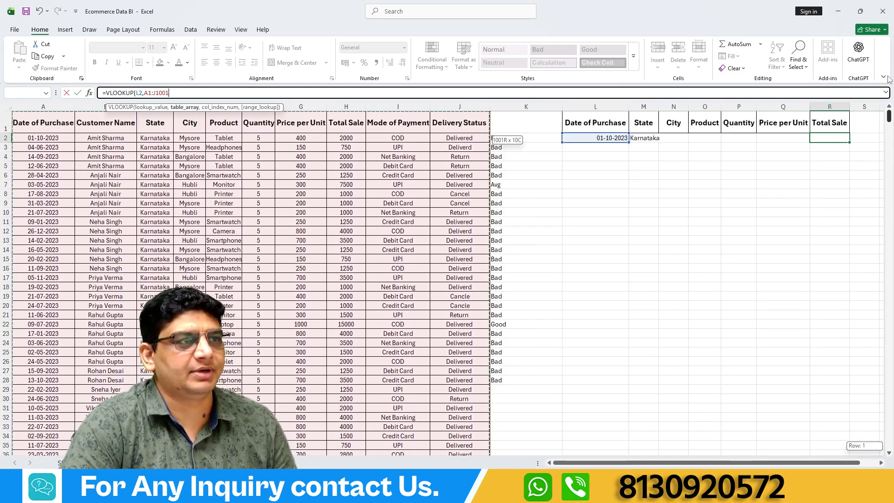
{"action": "type", "text": ","}
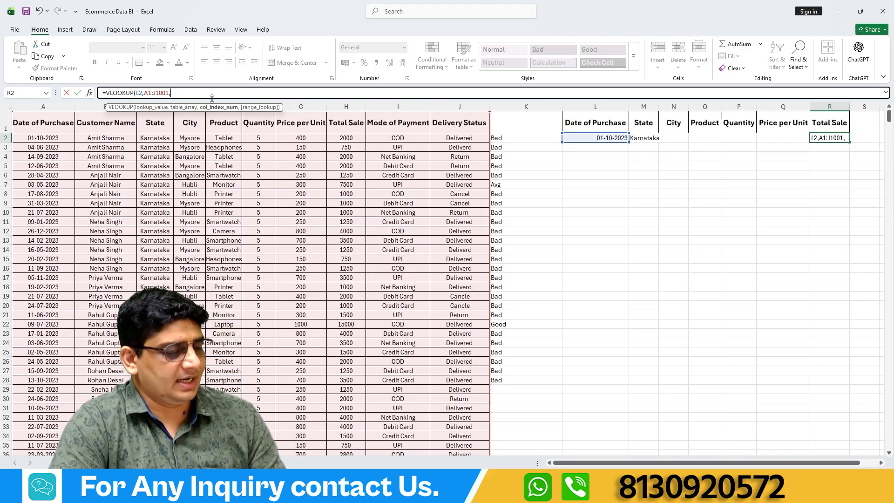
{"action": "type", "text": ","}
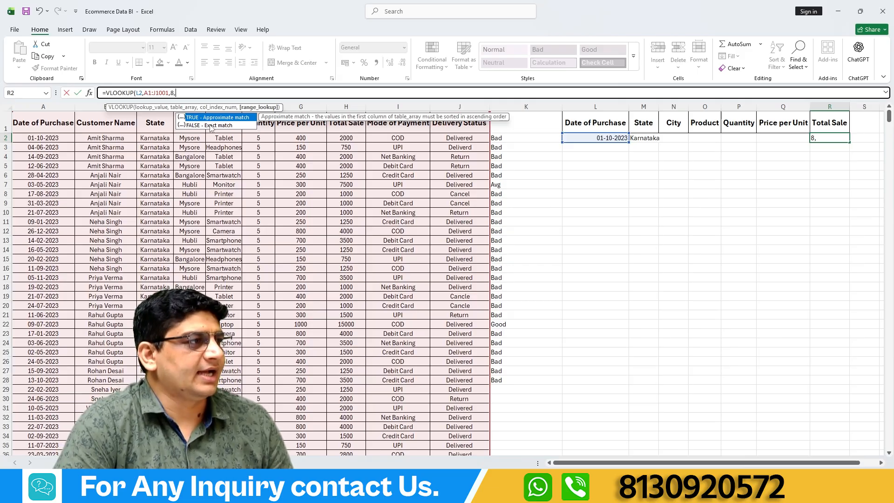
{"action": "double_click", "coordinate": [211, 125]}
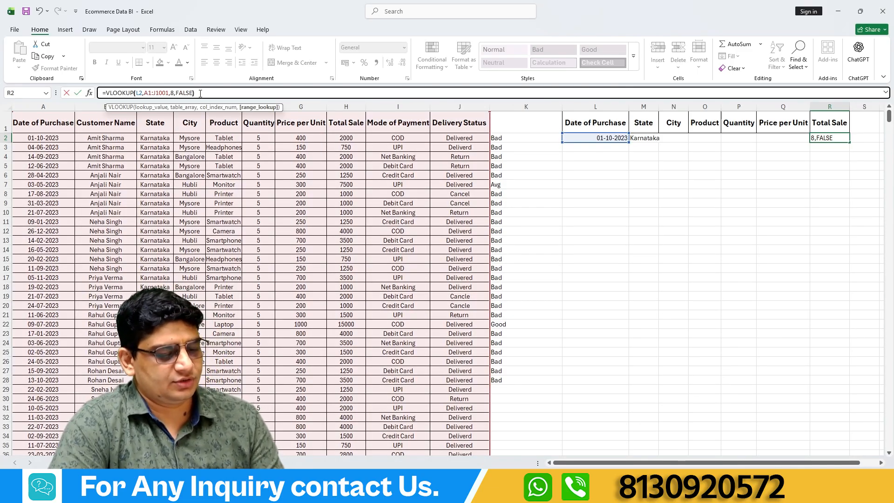
{"action": "type", "text": ")"}
{"action": "key", "text": "Return"}
Check the total sale returned in R2 against source cells A2 and H2, and review M2's State formula.
{"action": "left_click", "coordinate": [834, 139]}
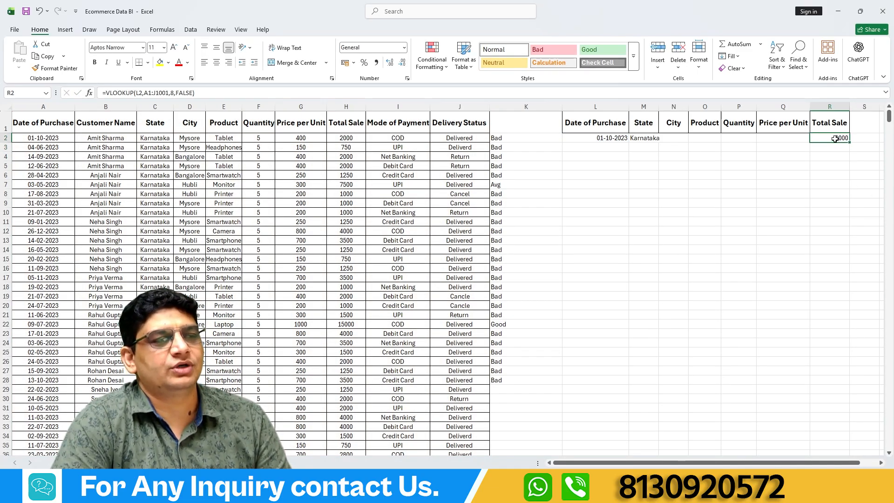
{"action": "left_click", "coordinate": [31, 139]}
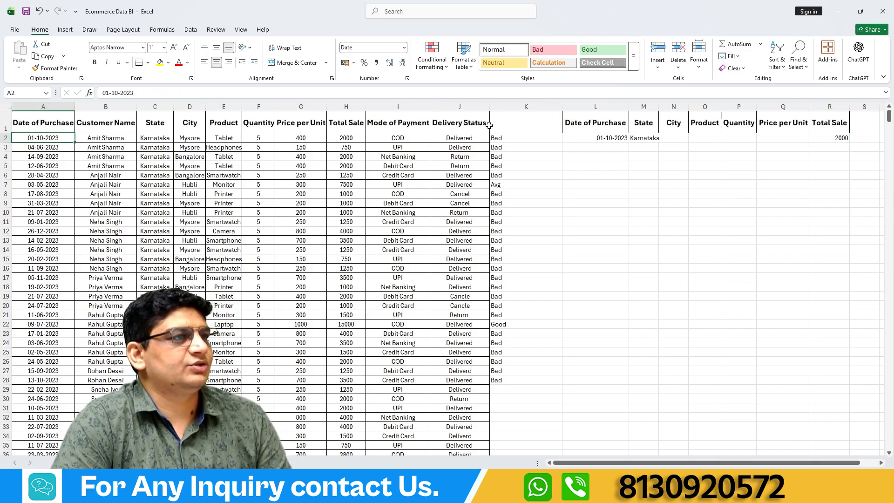
{"action": "left_click", "coordinate": [341, 138]}
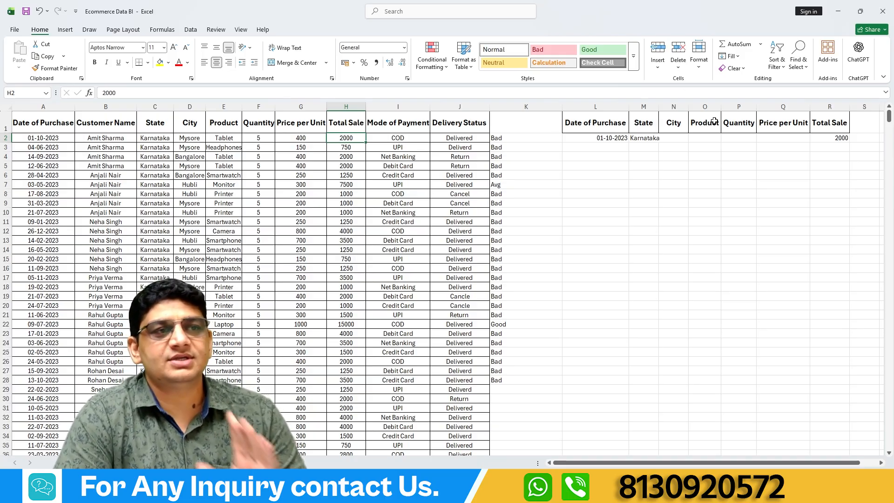
{"action": "left_click", "coordinate": [641, 141]}
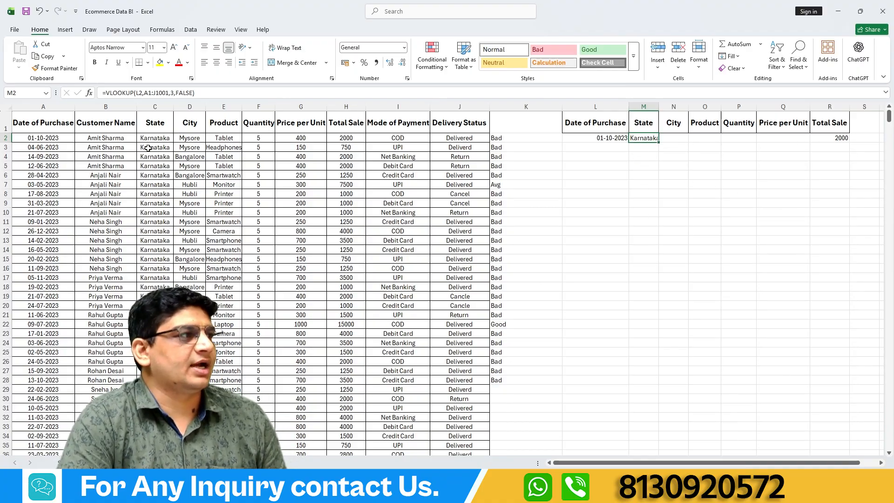
Make L2 and A1:J1001 absolute references in M2's VLOOKUP, and fill the formula across to Q2.
{"action": "left_click", "coordinate": [140, 93]}
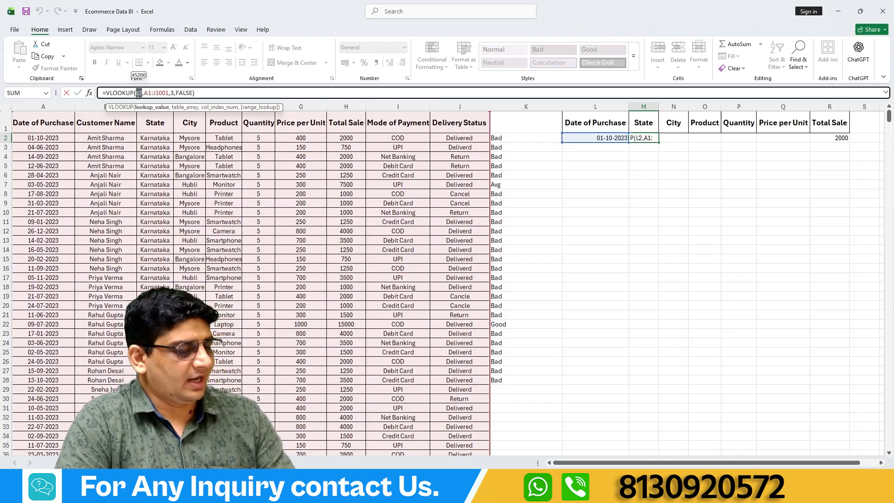
{"action": "key", "text": "F4"}
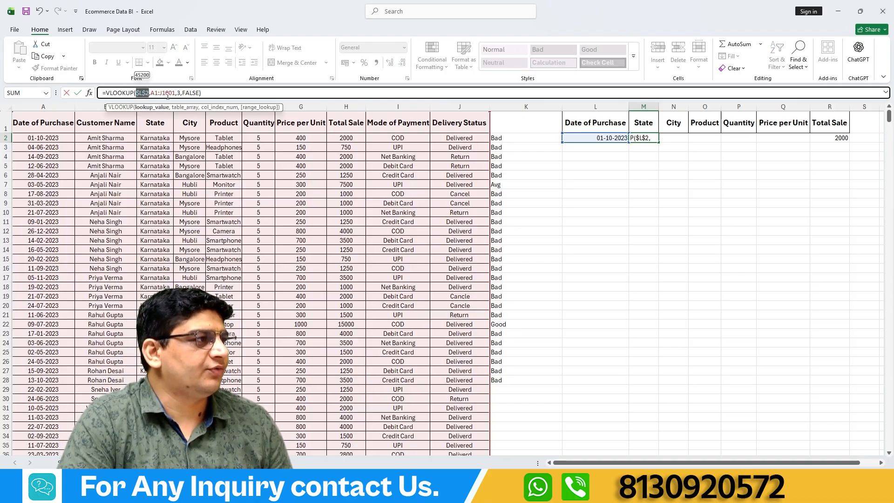
{"action": "left_click_drag", "start_coordinate": [176, 94], "coordinate": [151, 94]}
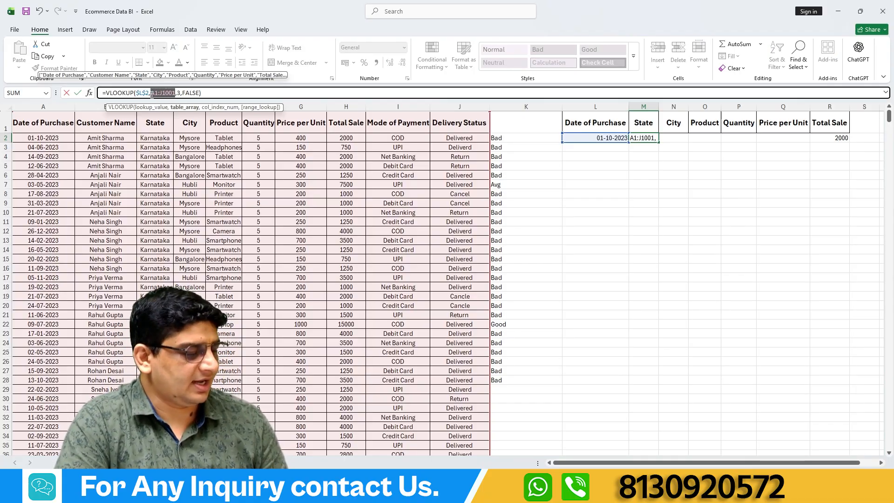
{"action": "key", "text": "F4"}
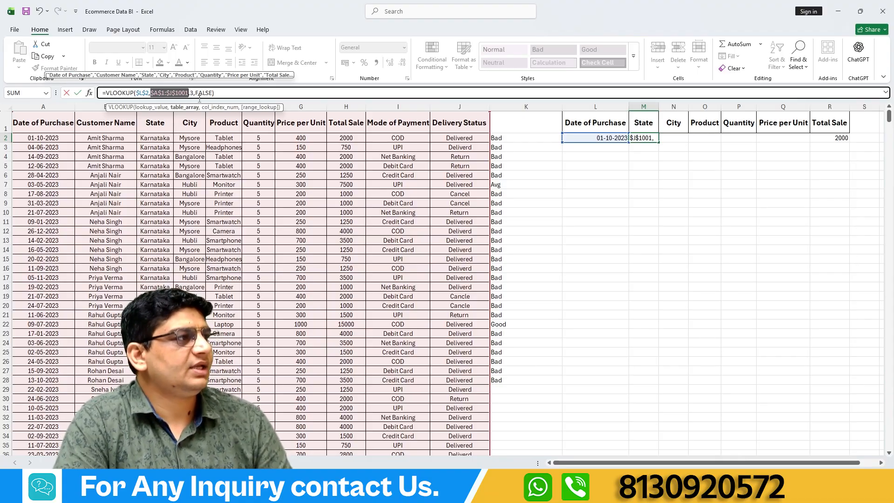
{"action": "key", "text": "Return"}
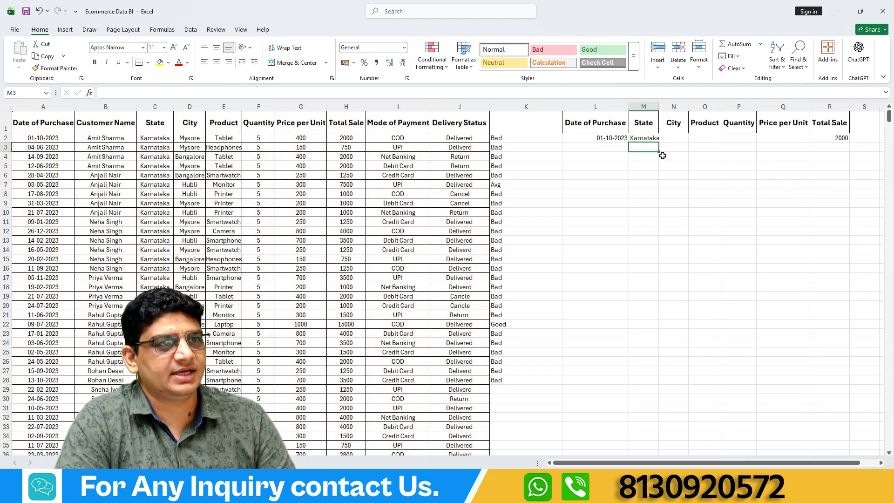
{"action": "left_click", "coordinate": [646, 136]}
{"action": "left_click_drag", "start_coordinate": [660, 144], "coordinate": [806, 139]}
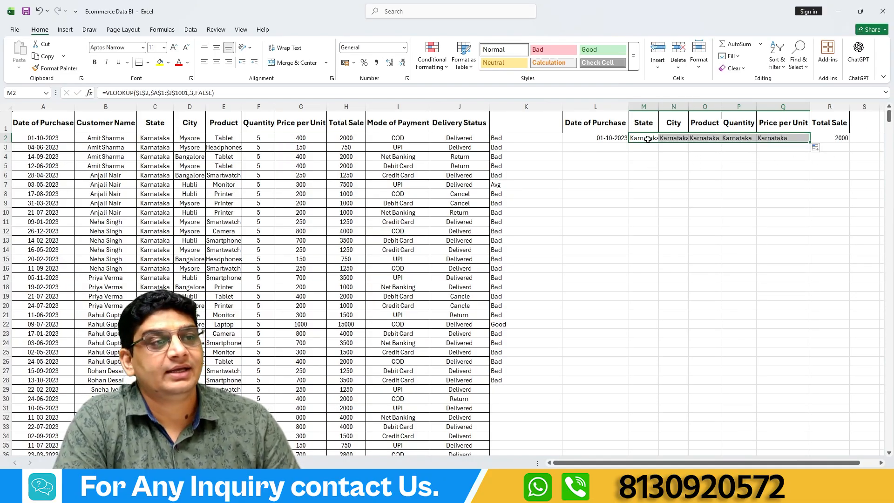
Set the column index in N2's VLOOKUP under City to 4.
{"action": "left_click", "coordinate": [677, 138]}
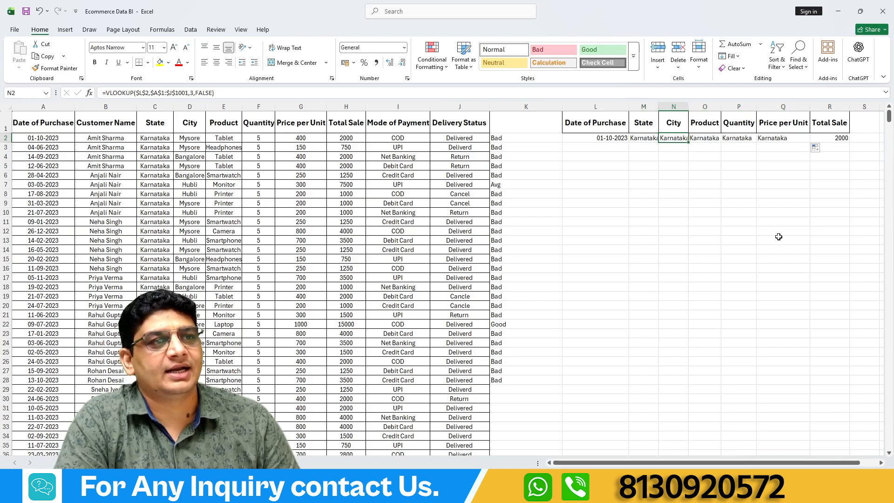
{"action": "double_click", "coordinate": [192, 92]}
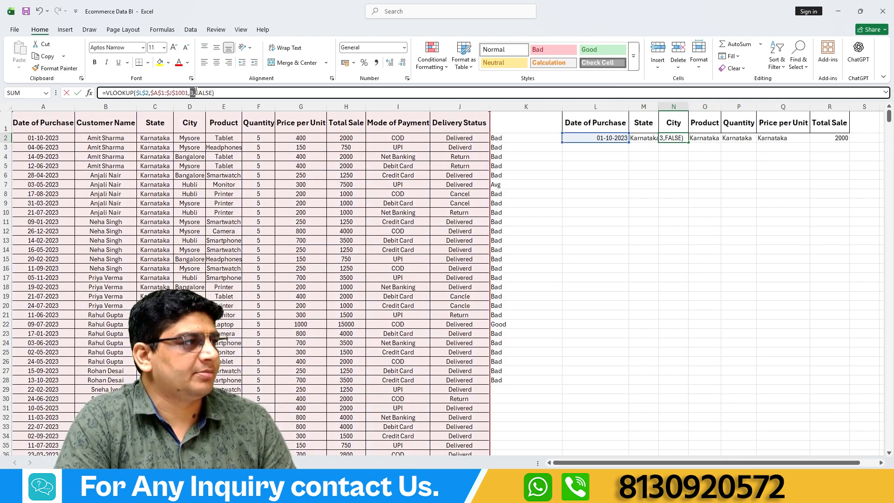
{"action": "type", "text": "4"}
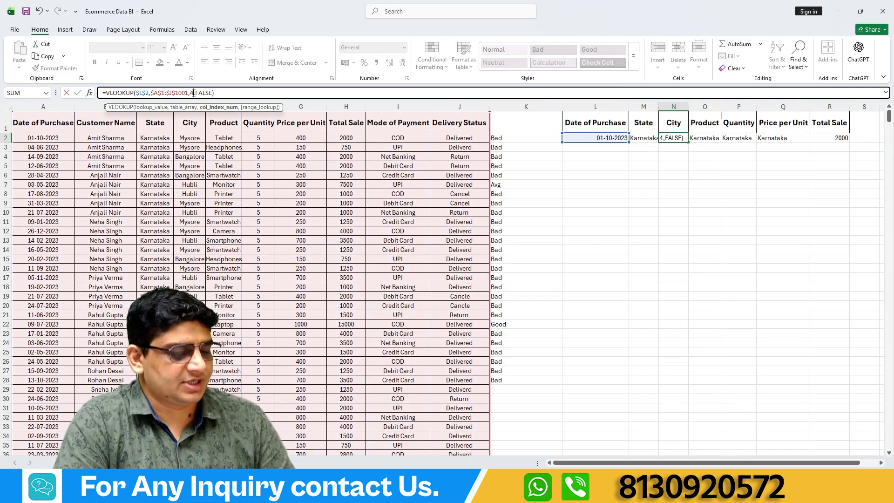
{"action": "key", "text": "Return"}
{"action": "left_click", "coordinate": [663, 140]}
Set the column index in O2's VLOOKUP under Product to 5.
{"action": "left_click", "coordinate": [701, 140]}
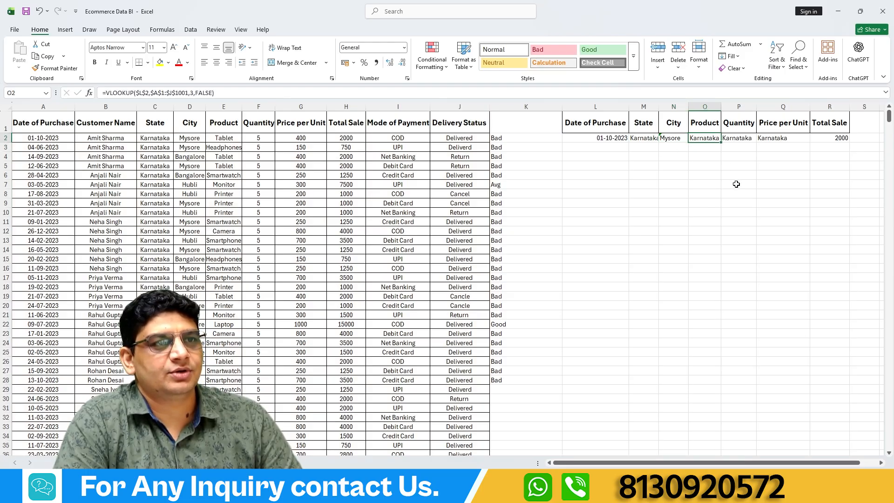
{"action": "left_click", "coordinate": [191, 93]}
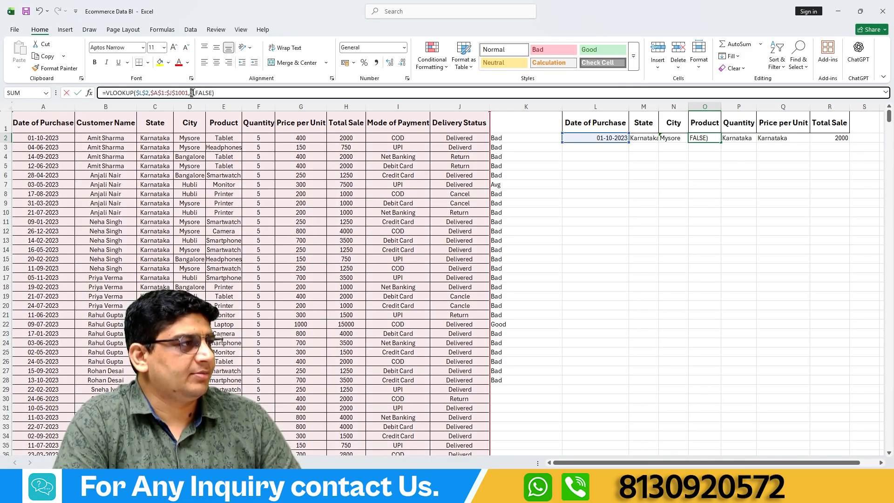
{"action": "type", "text": "5"}
{"action": "key", "text": "Return"}
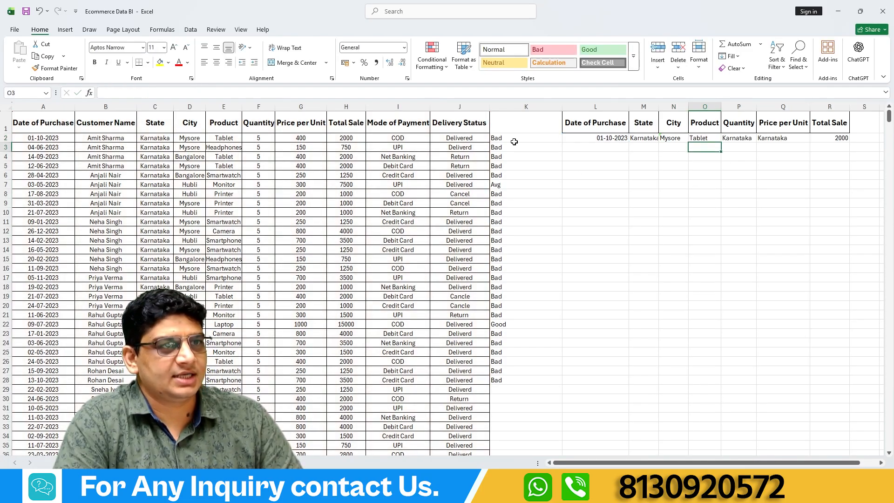
{"action": "left_click", "coordinate": [709, 138]}
Set the column index in P2's VLOOKUP under Quantity to 6.
{"action": "left_click", "coordinate": [738, 138]}
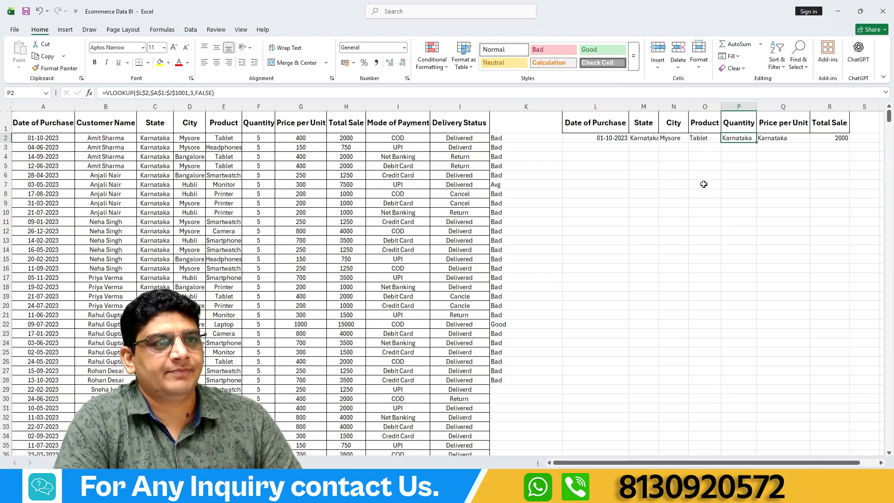
{"action": "left_click", "coordinate": [191, 93]}
{"action": "key", "text": "BackSpace"}
{"action": "type", "text": "6"}
{"action": "key", "text": "Return"}
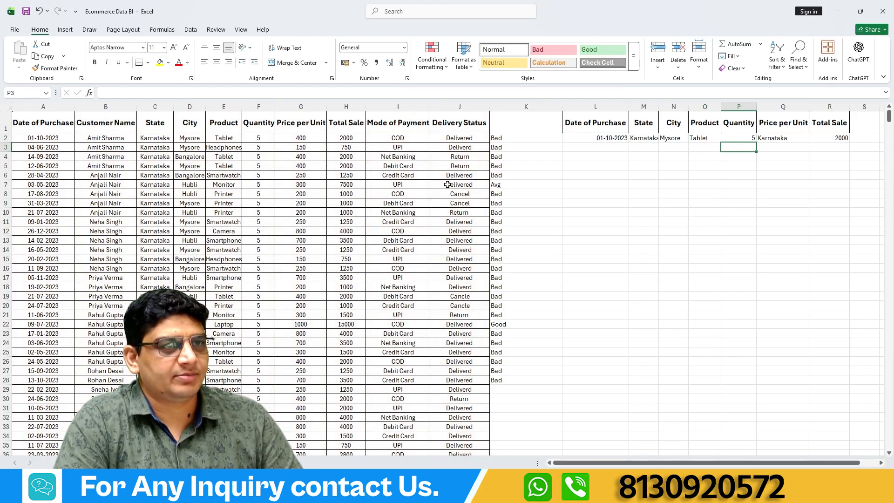
{"action": "left_click", "coordinate": [739, 139]}
Set the column index in Q2's VLOOKUP under Price per Unit to 7.
{"action": "left_click", "coordinate": [782, 138]}
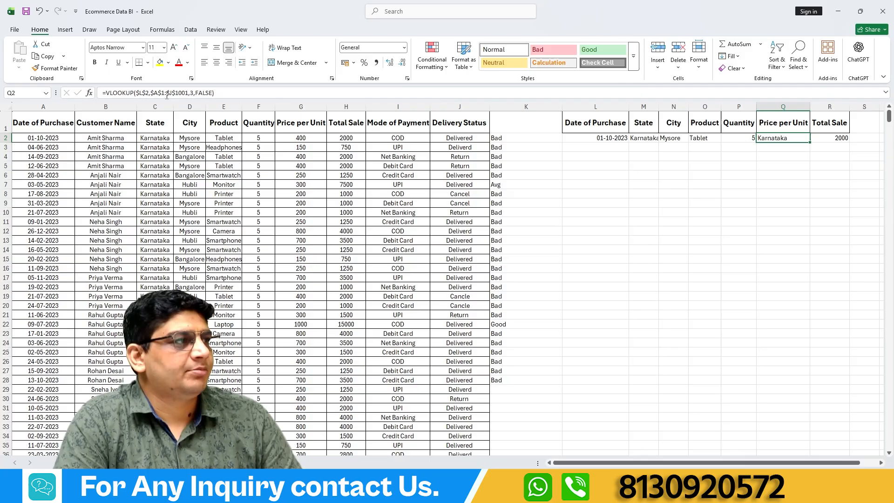
{"action": "left_click", "coordinate": [190, 93]}
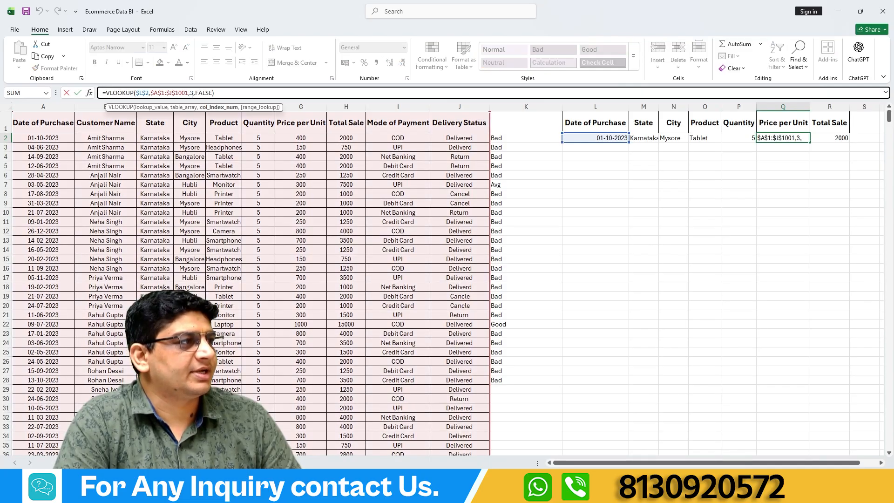
{"action": "type", "text": "7"}
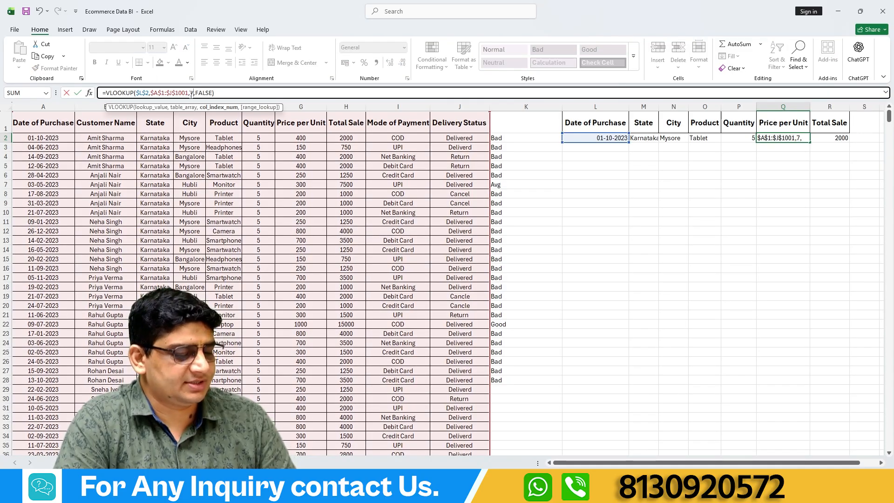
{"action": "key", "text": "Return"}
{"action": "left_click", "coordinate": [768, 141]}
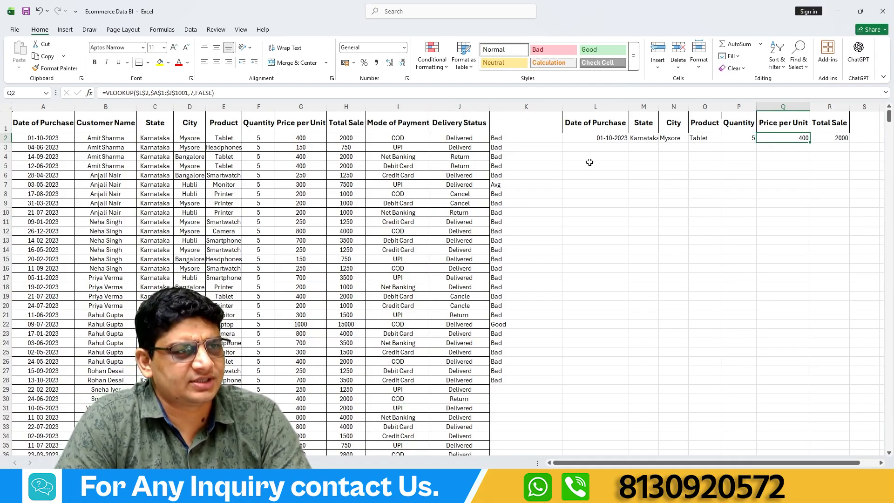
Enter a formula in L4 that references the purchase date in A4.
{"action": "left_click", "coordinate": [608, 148]}
{"action": "left_click", "coordinate": [616, 137]}
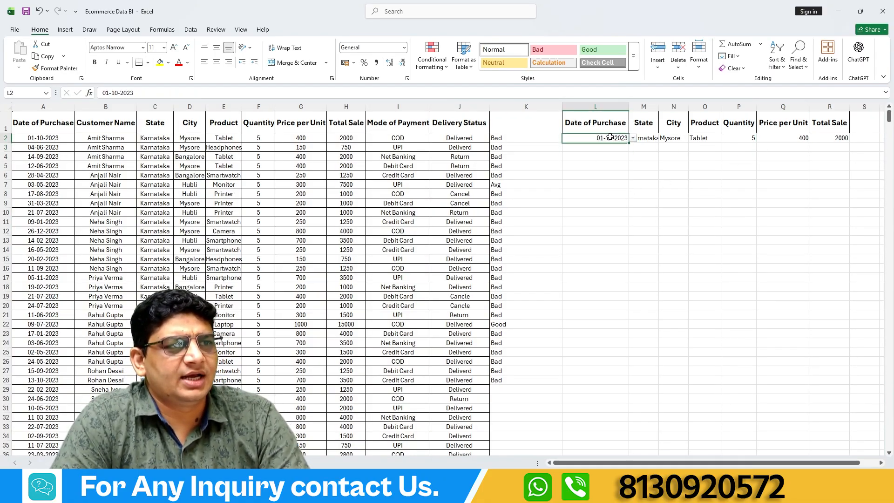
{"action": "left_click", "coordinate": [610, 148]}
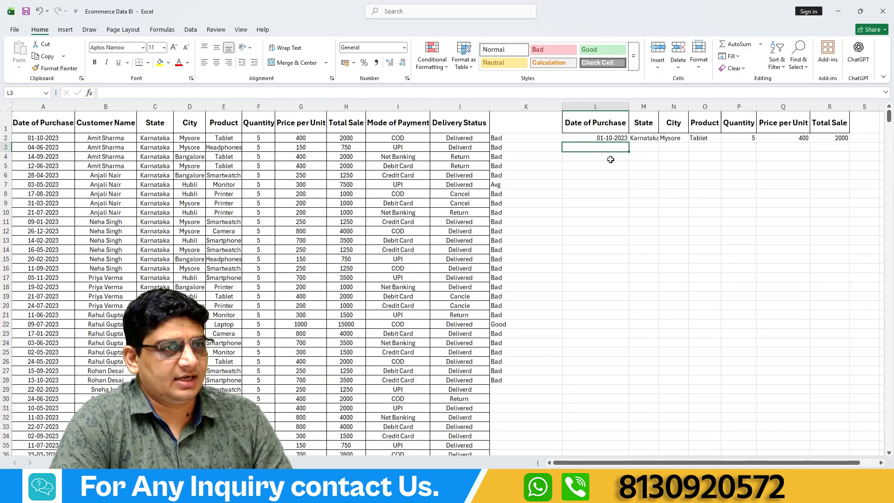
{"action": "left_click", "coordinate": [605, 157]}
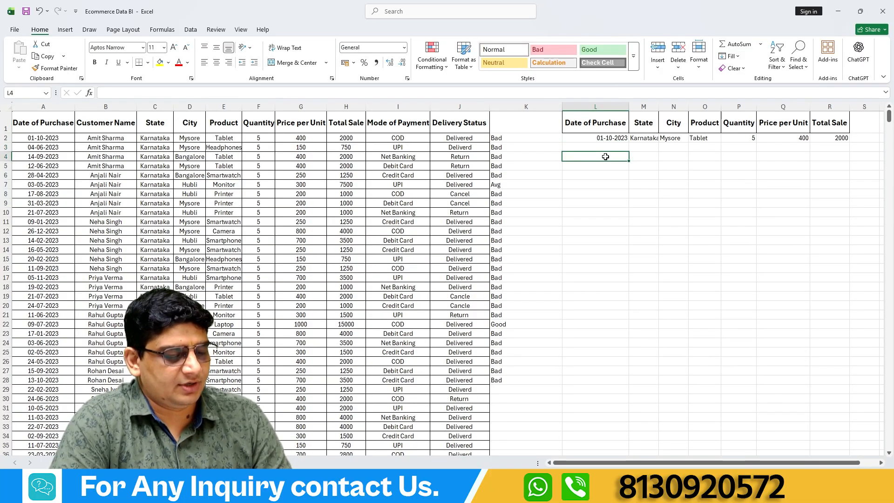
{"action": "type", "text": "="}
{"action": "left_click", "coordinate": [32, 157]}
{"action": "key", "text": "Return"}
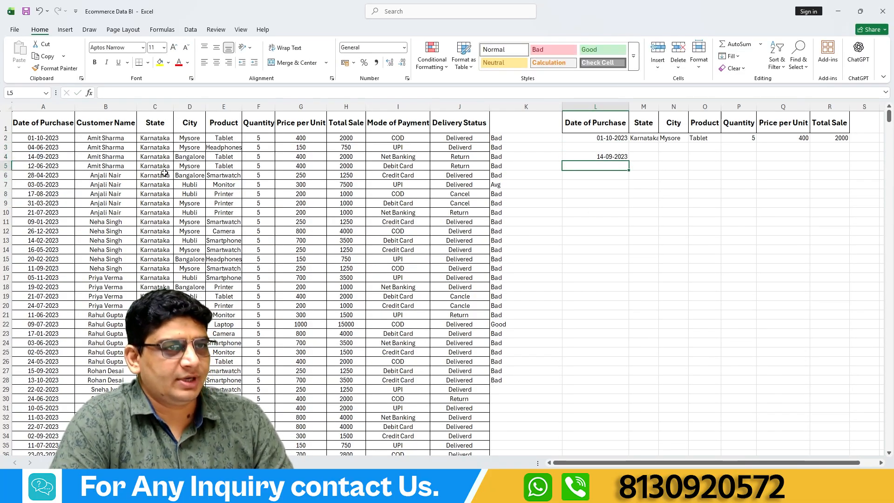
Begin an XLOOKUP formula in M4 under State, with L4 as the lookup value.
{"action": "left_click", "coordinate": [646, 156]}
{"action": "type", "text": "="}
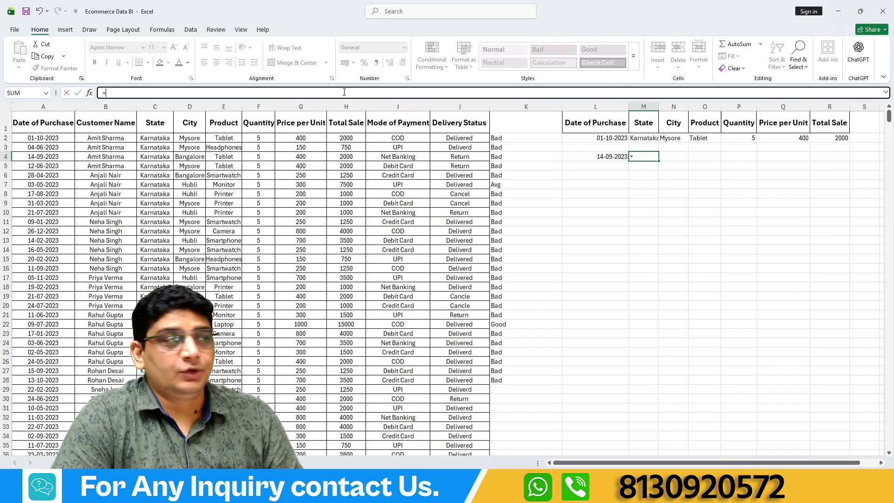
{"action": "type", "text": "xl"}
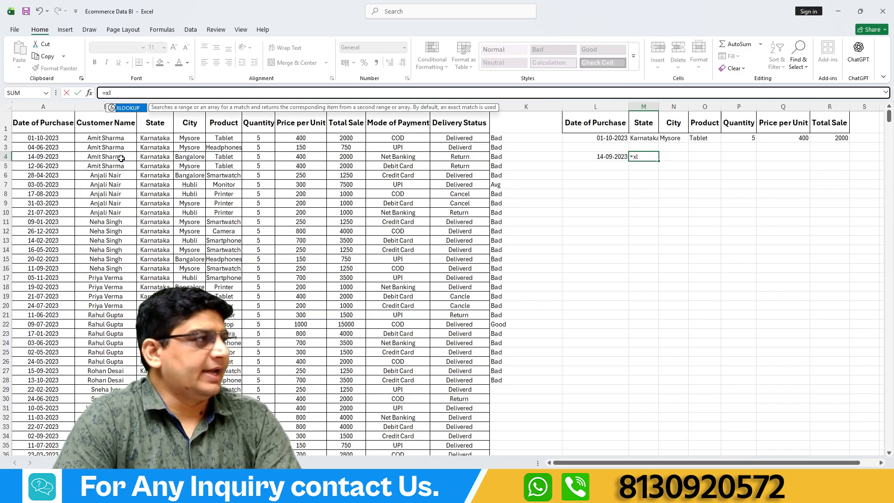
{"action": "double_click", "coordinate": [128, 108]}
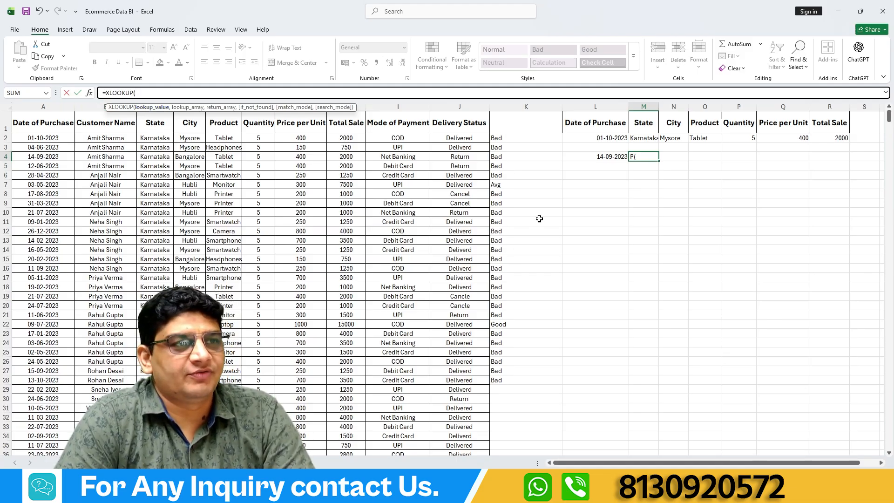
{"action": "left_click", "coordinate": [602, 156]}
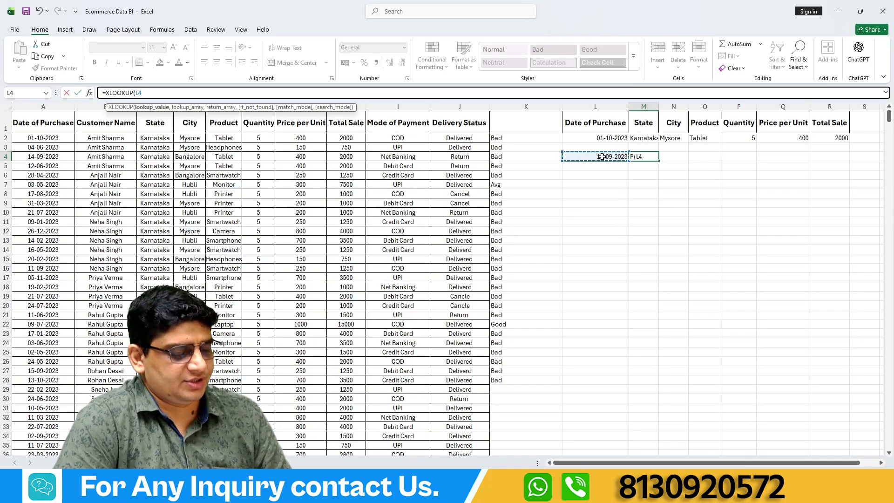
{"action": "type", "text": ","}
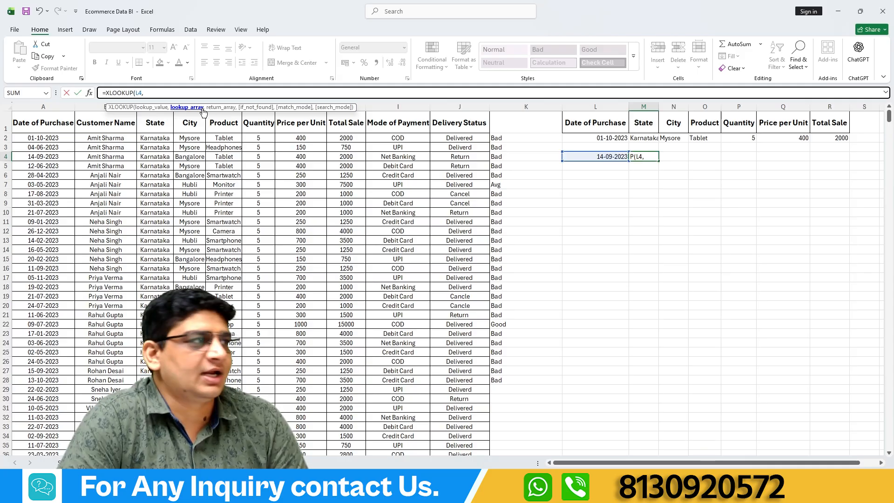
Add A2:A1001 as the lookup array and C2:C1001 as the return array in M4's XLOOKUP.
{"action": "left_click", "coordinate": [44, 137]}
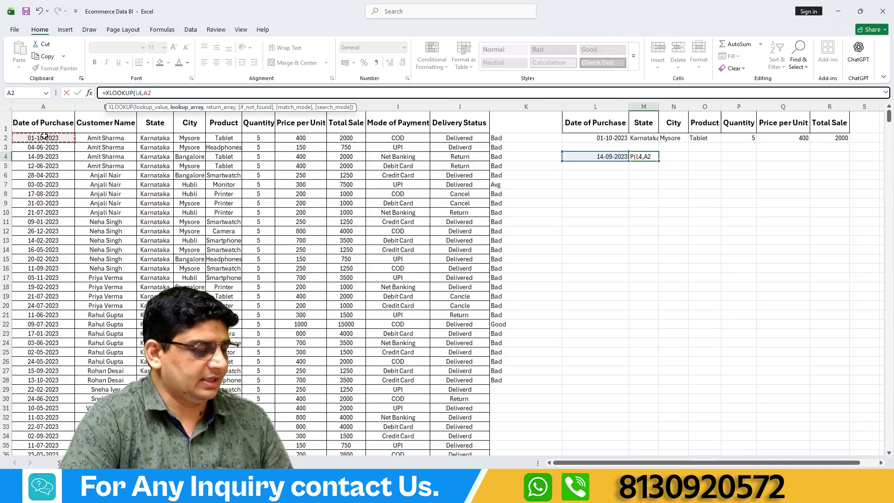
{"action": "key", "text": "ctrl+shift+Down"}
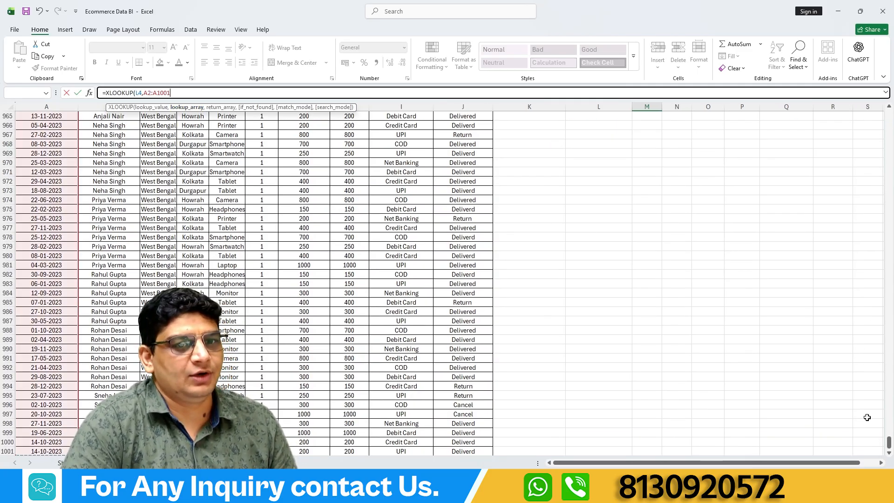
{"action": "left_click_drag", "start_coordinate": [888, 442], "coordinate": [873, 103]}
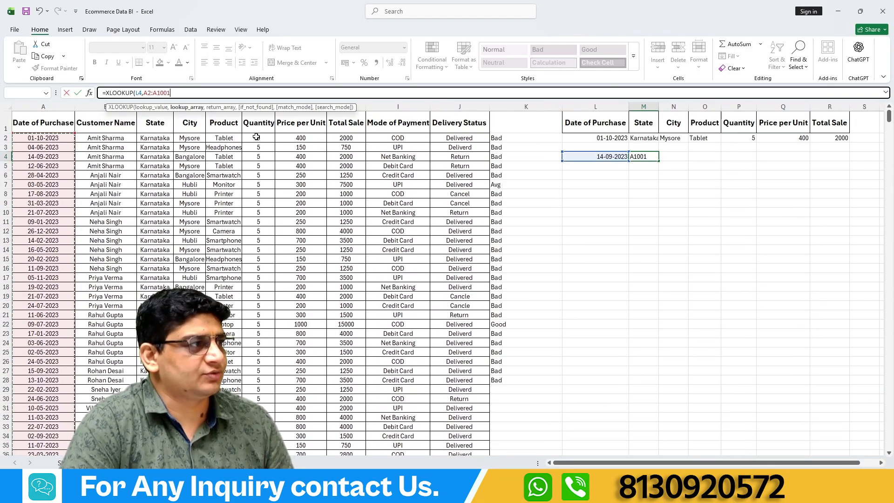
{"action": "type", "text": ","}
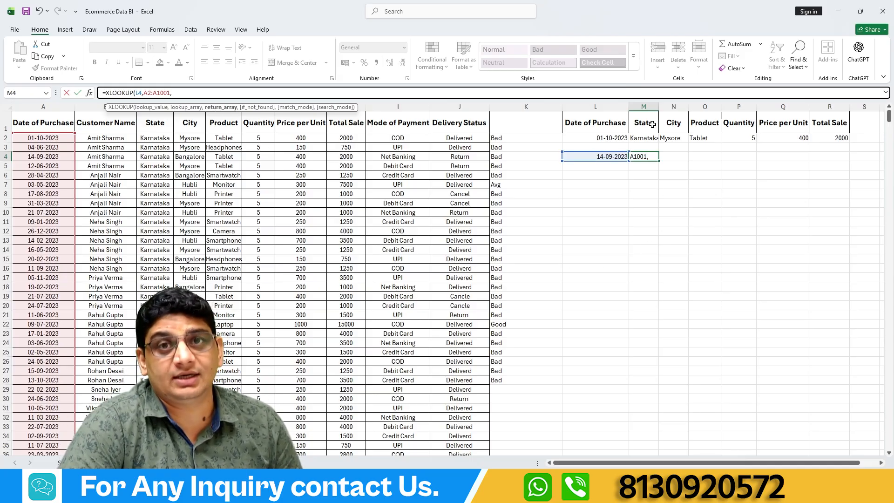
{"action": "left_click", "coordinate": [159, 135]}
{"action": "key", "text": "ctrl+shift+Down"}
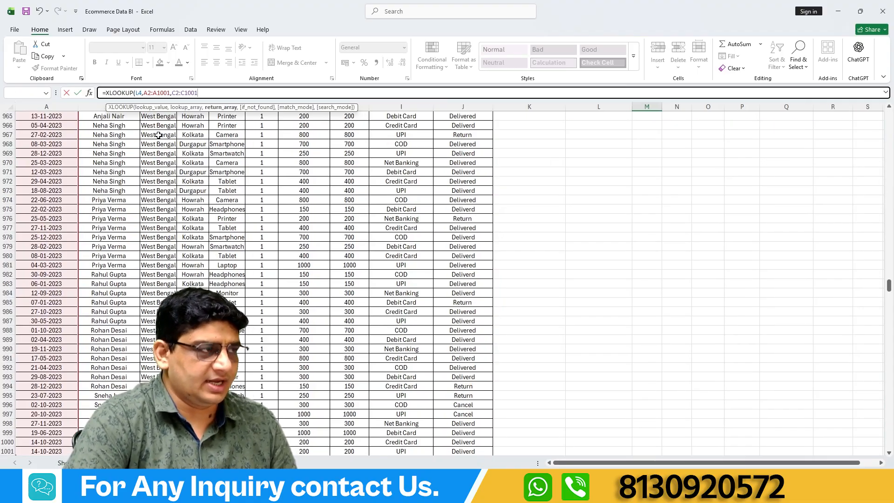
{"action": "left_click_drag", "start_coordinate": [890, 442], "coordinate": [890, 112]}
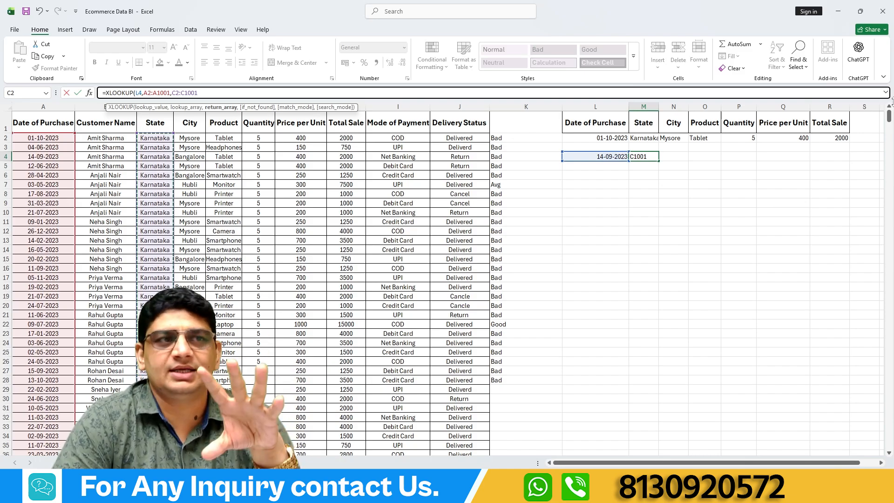
Complete M4's XLOOKUP with "Not Found" as the if-not-found text and 0 (exact match) as the match mode.
{"action": "type", "text": ","}
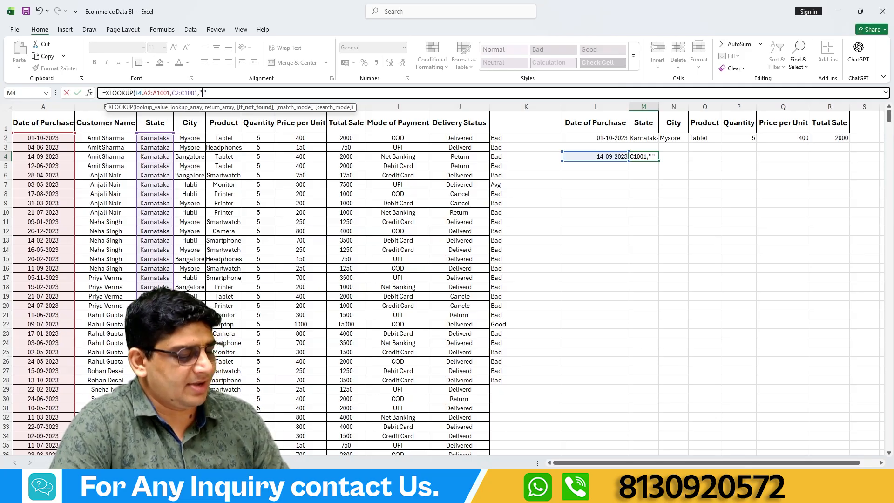
{"action": "type", "text": "ot Foun"}
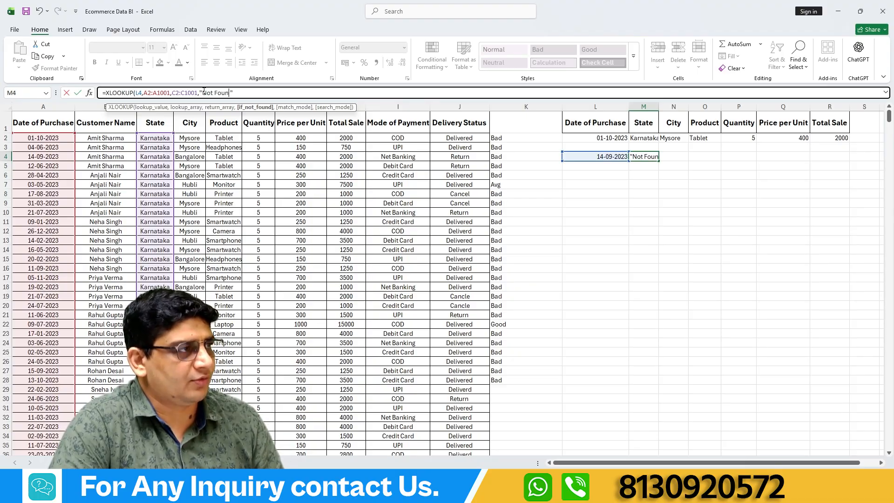
{"action": "type", "text": "d\""}
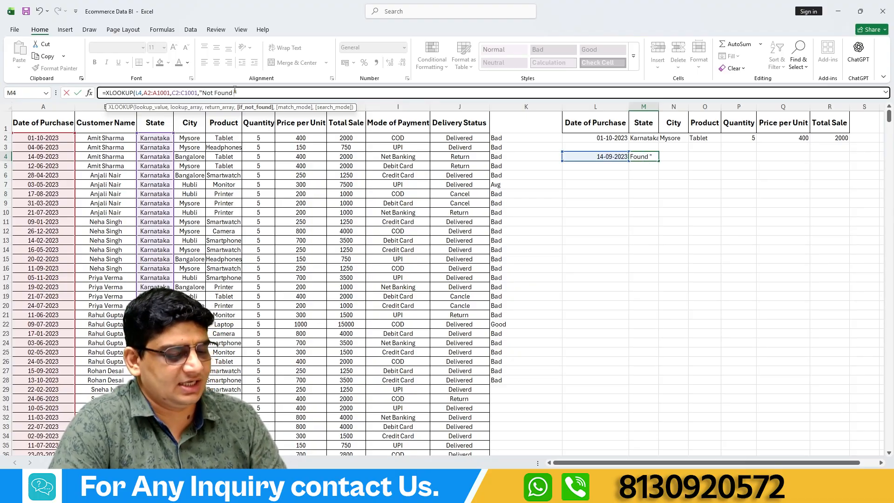
{"action": "type", "text": ","}
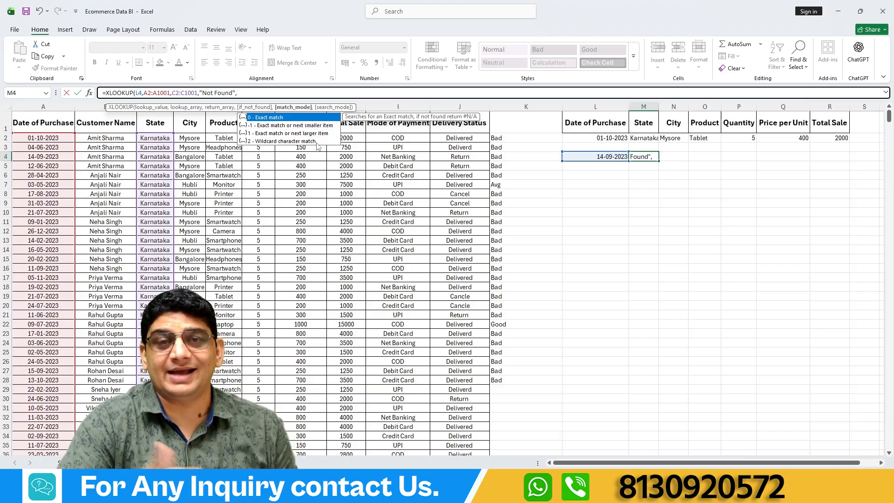
{"action": "double_click", "coordinate": [265, 119]}
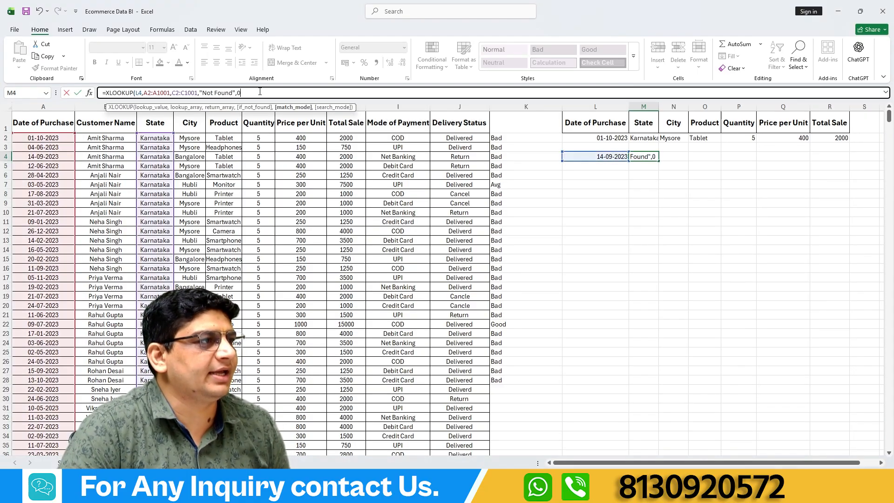
{"action": "key", "text": "Return"}
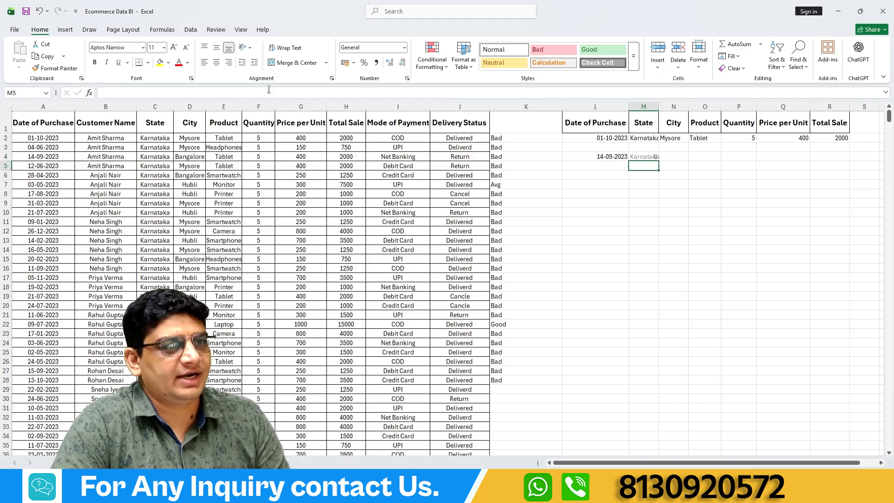
{"action": "left_click", "coordinate": [641, 158]}
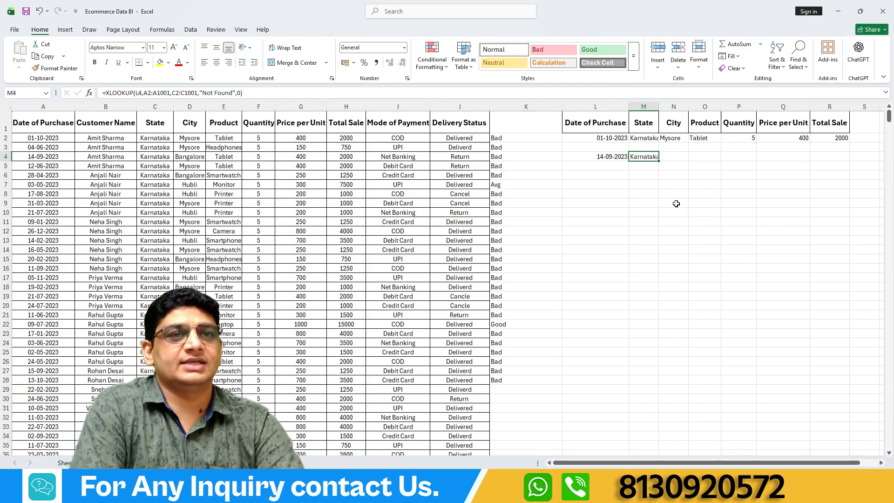
Begin an XLOOKUP formula in R4 under Total Sale, with L4 as the lookup value.
{"action": "left_click", "coordinate": [825, 157]}
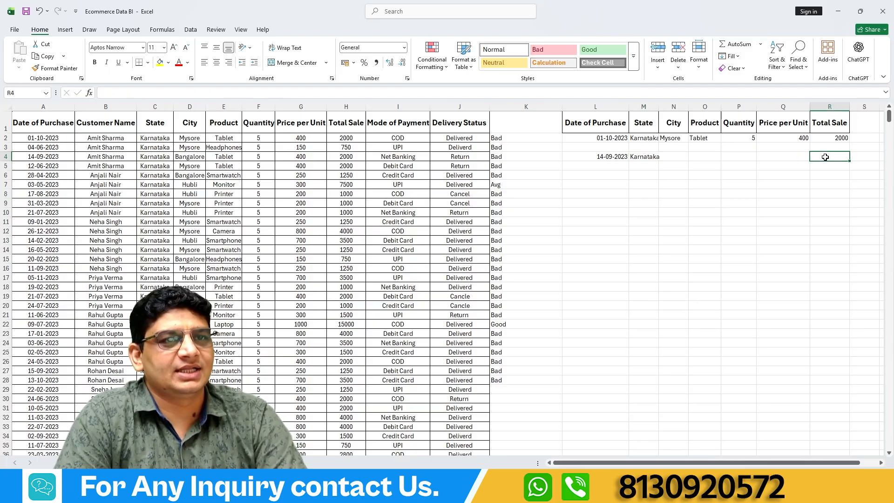
{"action": "type", "text": "=x"}
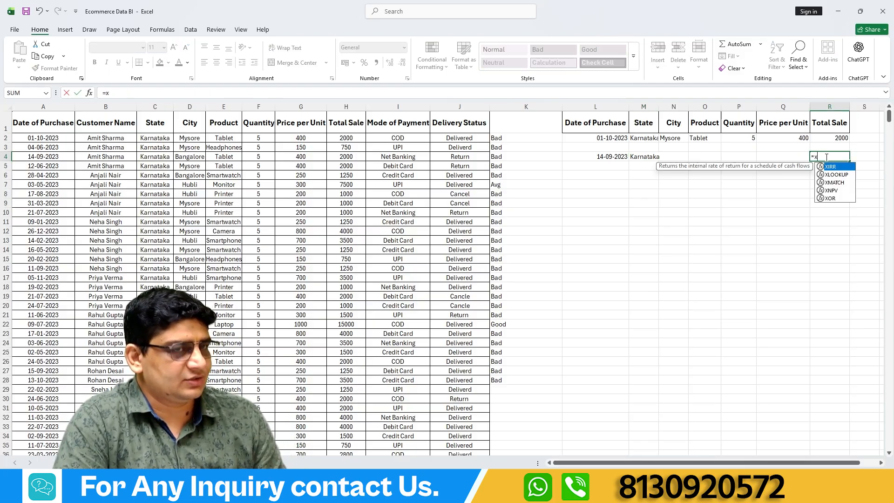
{"action": "type", "text": "l"}
{"action": "double_click", "coordinate": [831, 167]}
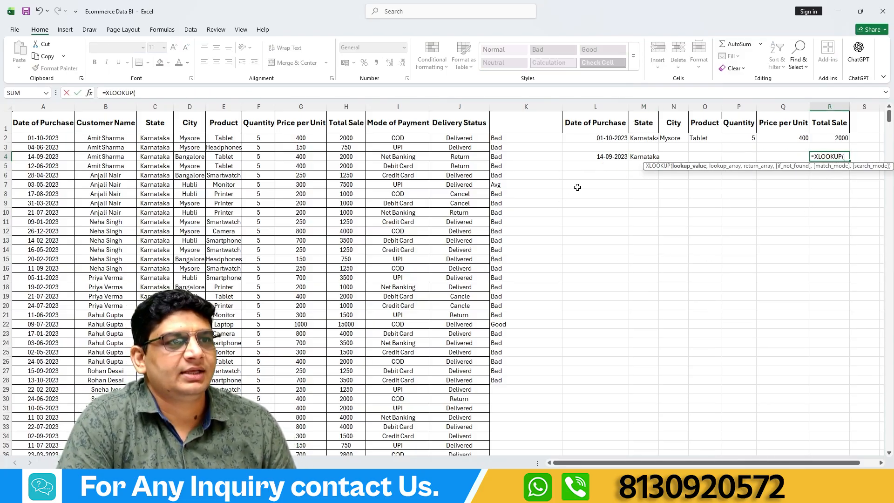
{"action": "left_click", "coordinate": [599, 157]}
{"action": "left_click", "coordinate": [150, 93]}
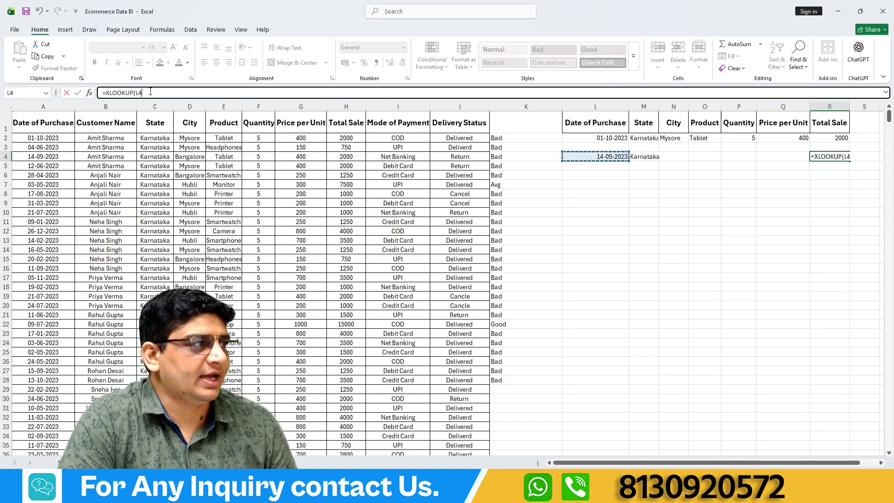
{"action": "type", "text": ","}
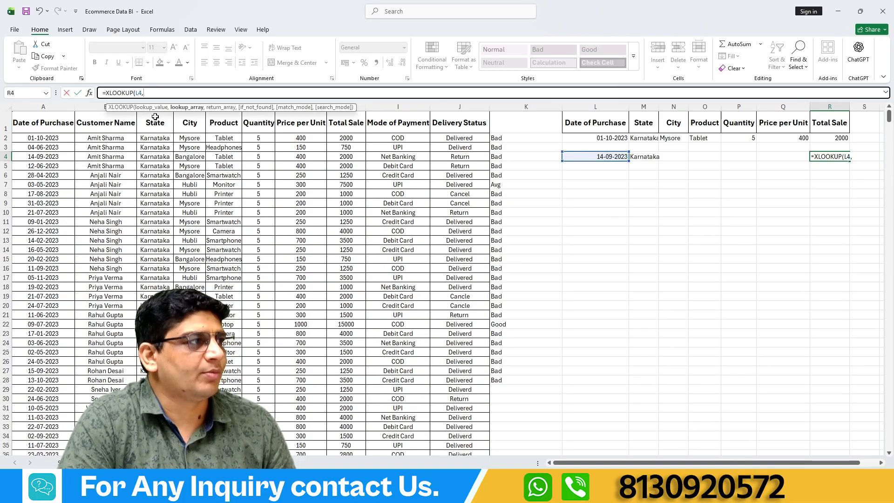
Add A2:A1001 as the lookup array and H2:H1001 as the return array in R4's XLOOKUP.
{"action": "left_click", "coordinate": [37, 138]}
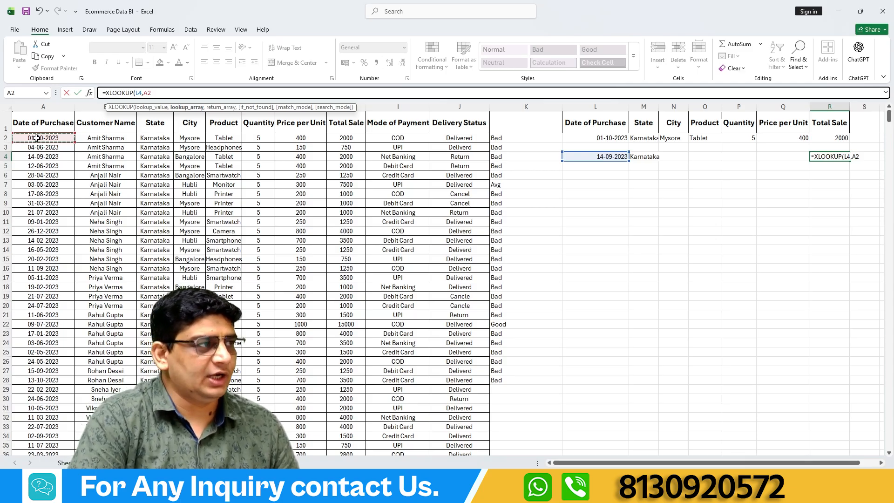
{"action": "key", "text": "ctrl+shift+Down"}
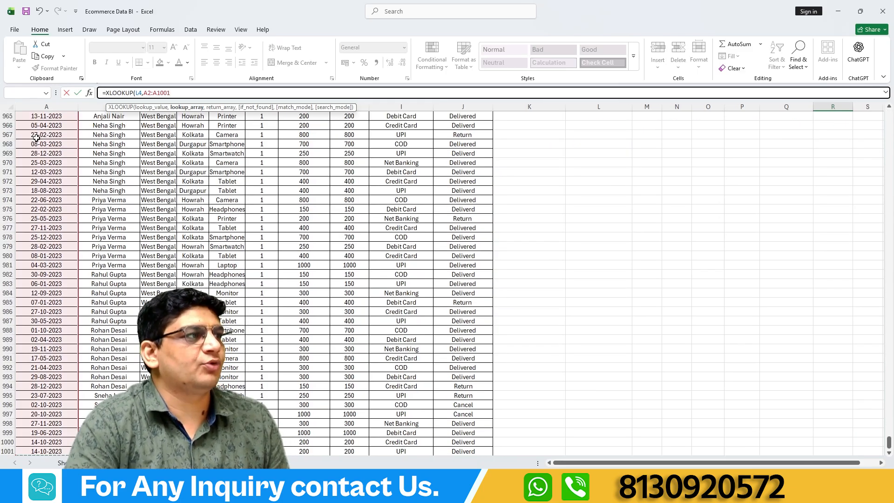
{"action": "left_click_drag", "start_coordinate": [889, 443], "coordinate": [866, 110]}
{"action": "type", "text": ","}
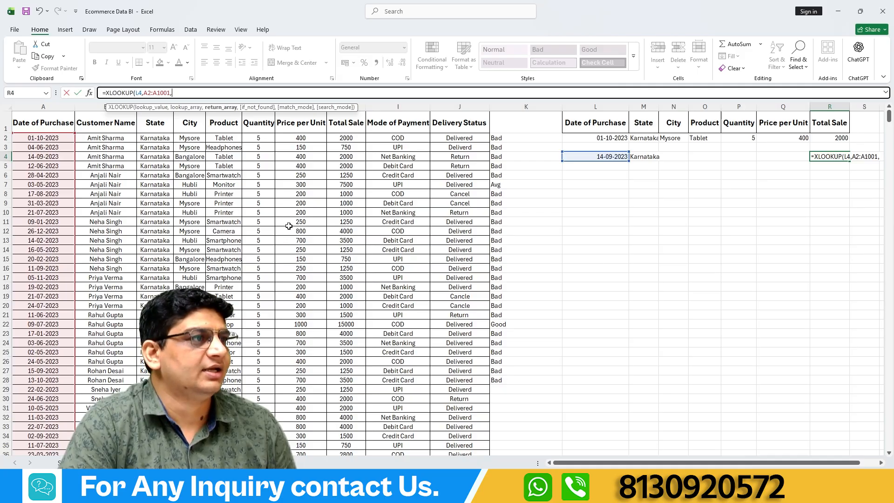
{"action": "left_click", "coordinate": [345, 139]}
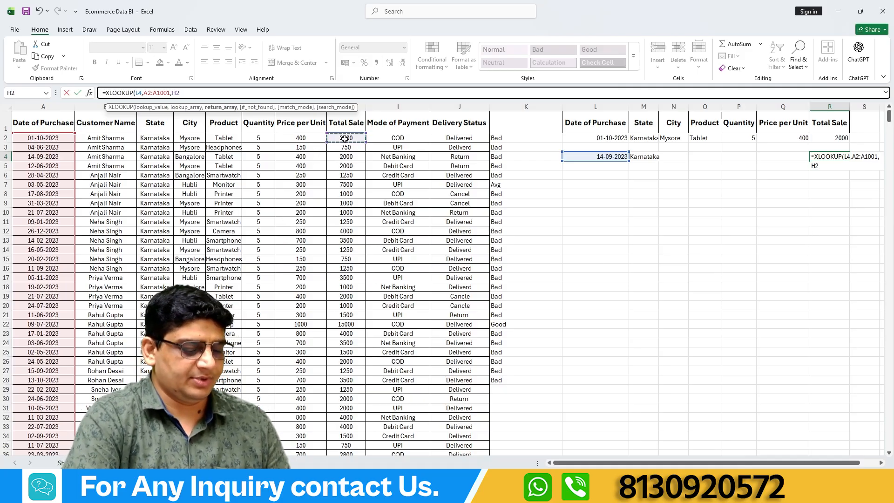
{"action": "key", "text": "ctrl+shift+Down"}
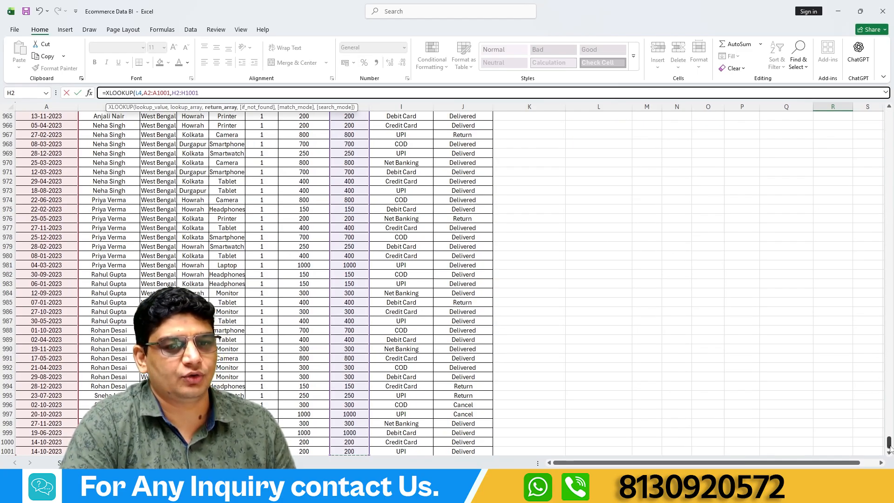
{"action": "left_click_drag", "start_coordinate": [889, 441], "coordinate": [889, 110]}
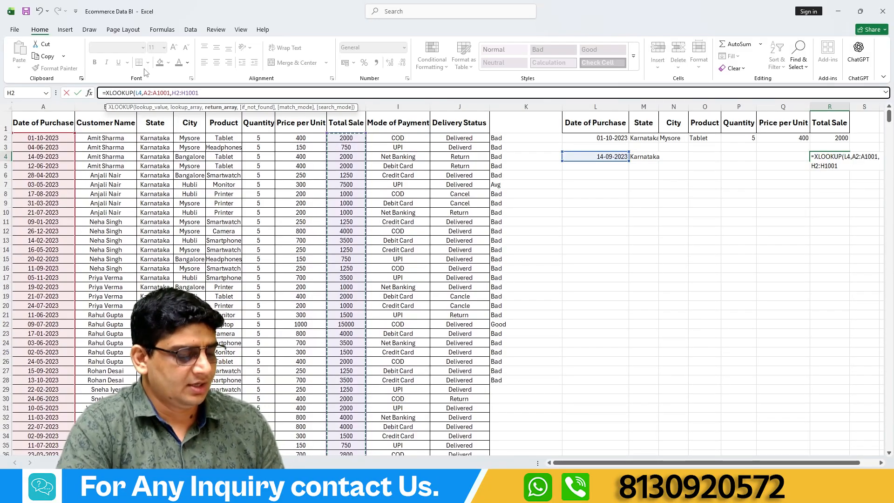
{"action": "type", "text": ","}
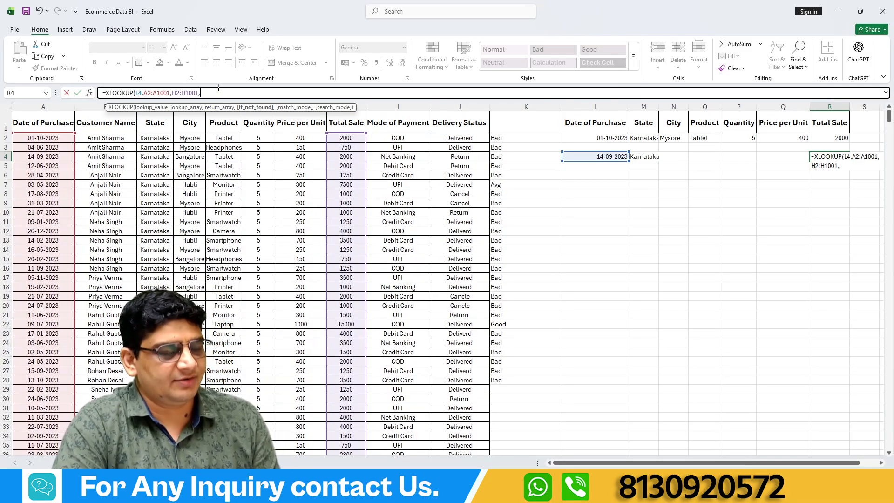
{"action": "type", "text": "\""}
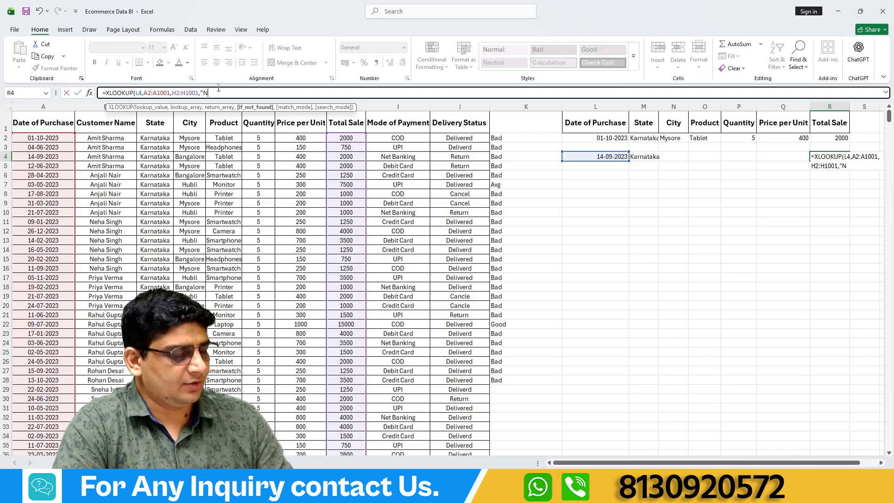
{"action": "type", "text": "Not Fou"}
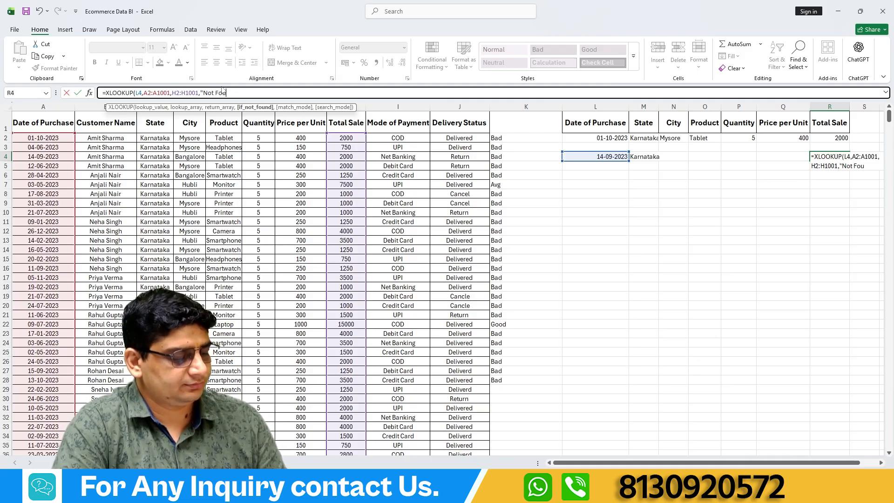
{"action": "type", "text": "nd\""}
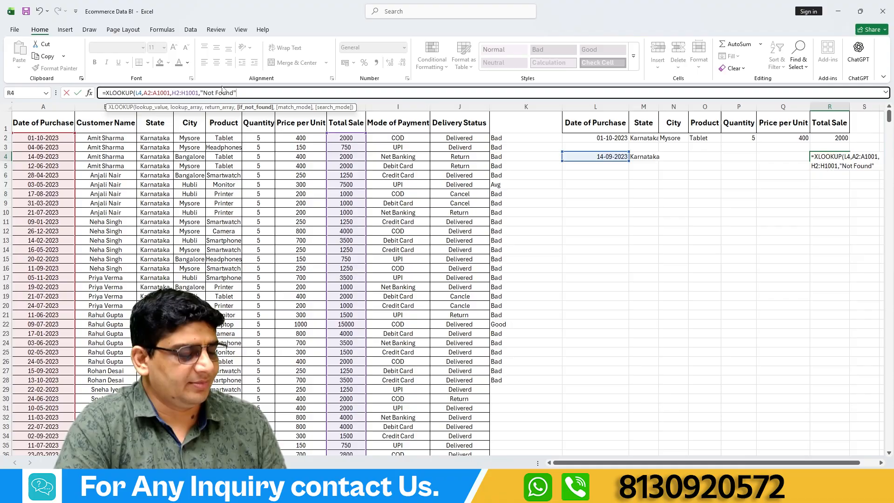
{"action": "type", "text": ",0"}
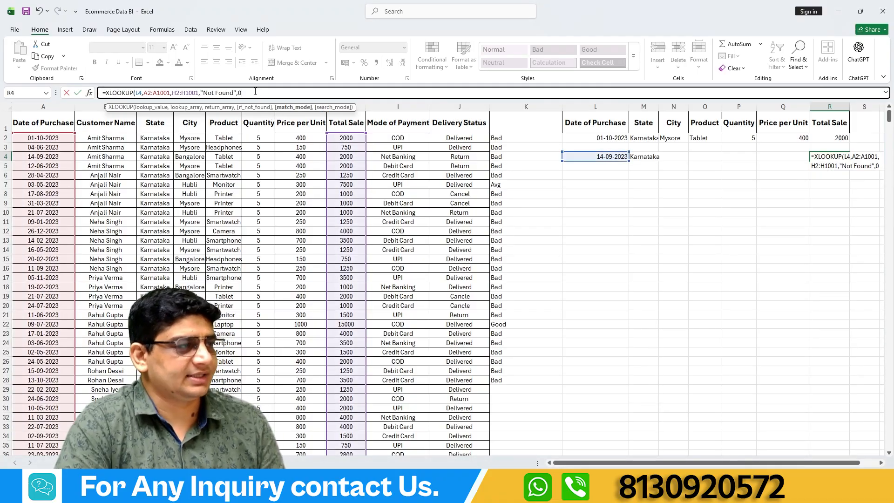
{"action": "type", "text": ")"}
Finish R4's XLOOKUP with "Not Found" as the if-not-found text and match mode 0.
{"action": "key", "text": "Return"}
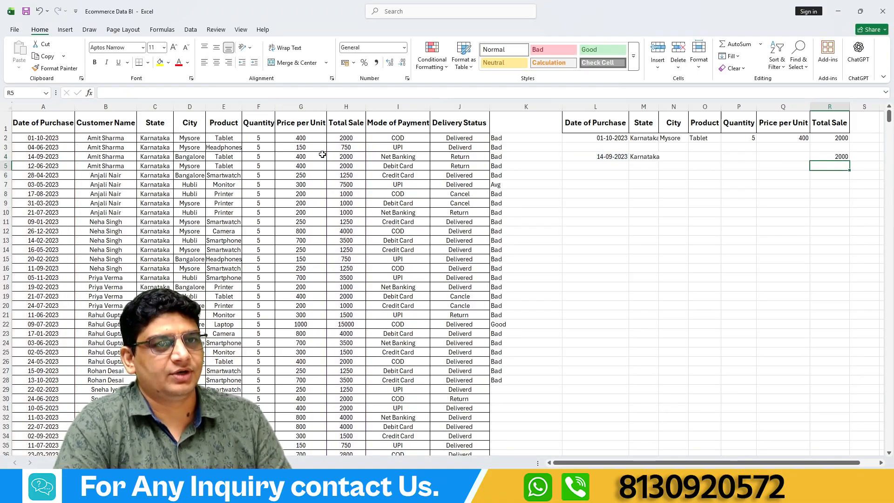
{"action": "left_click", "coordinate": [827, 157]}
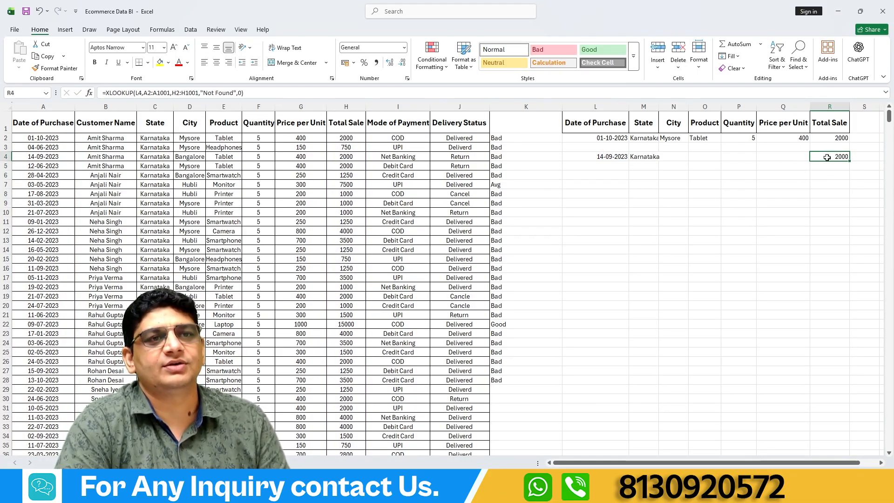
Make M4's XLOOKUP references absolute: $L$4, $A$2:$A$1001 and $C$2:$C$1001.
{"action": "left_click", "coordinate": [644, 157]}
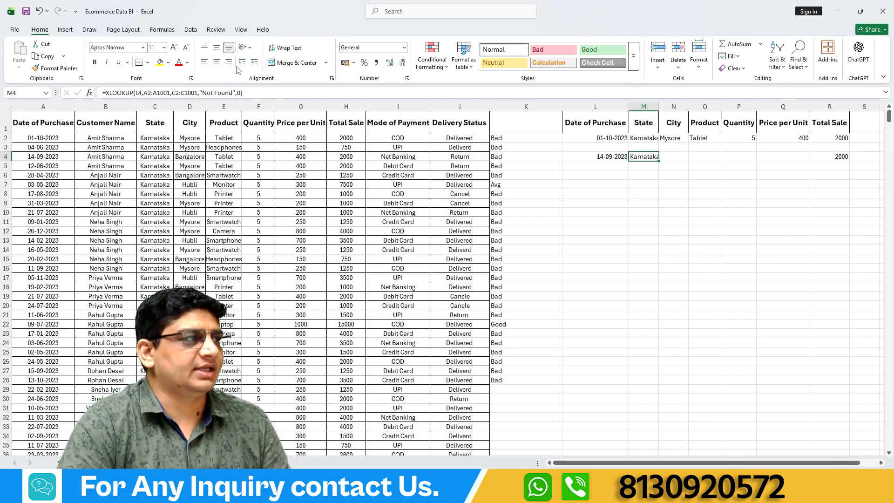
{"action": "left_click", "coordinate": [140, 93]}
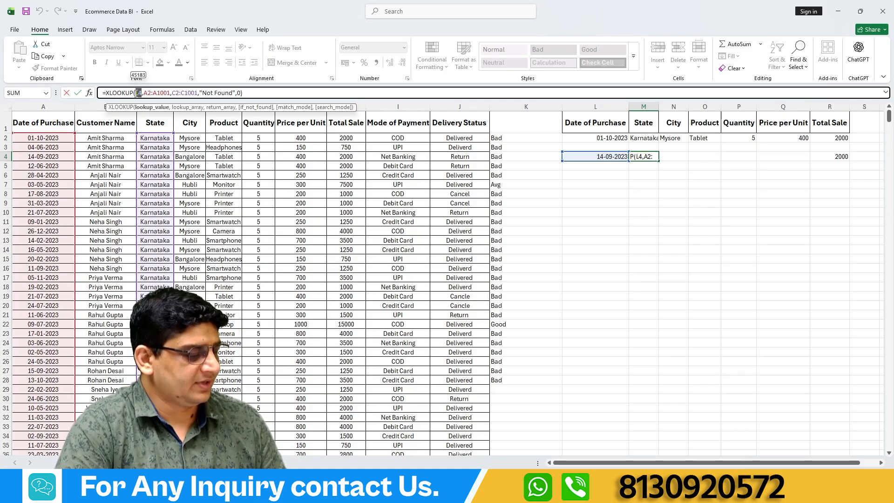
{"action": "key", "text": "F4"}
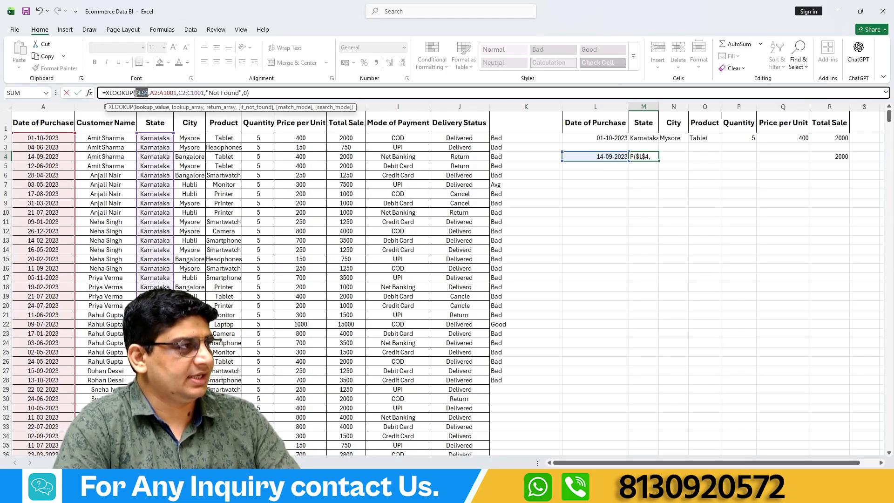
{"action": "left_click_drag", "start_coordinate": [176, 93], "coordinate": [151, 93]}
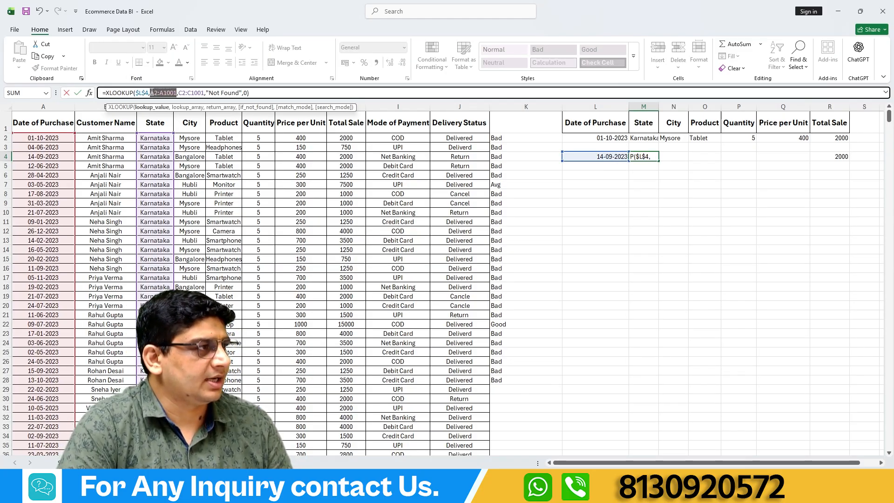
{"action": "key", "text": "F4"}
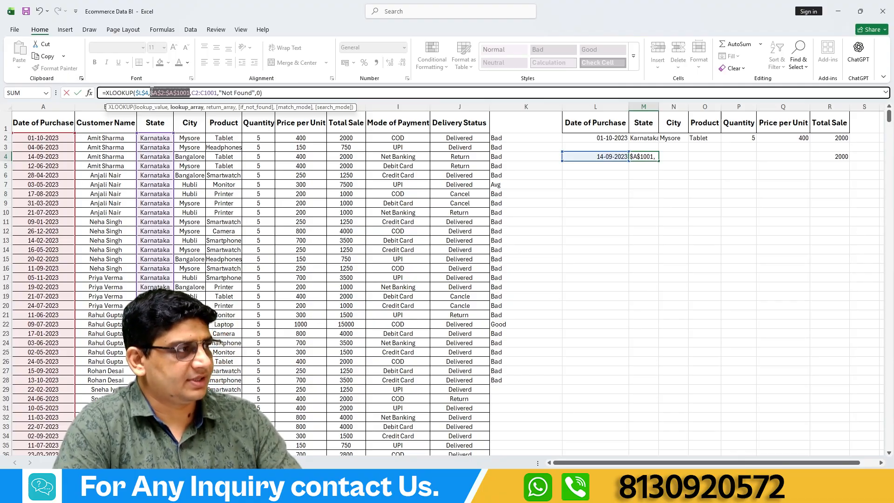
{"action": "left_click_drag", "start_coordinate": [217, 93], "coordinate": [192, 94]}
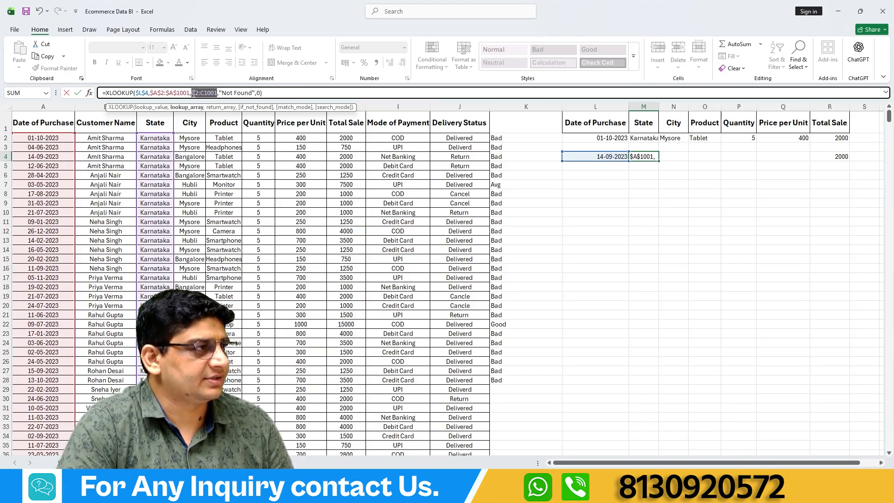
{"action": "key", "text": "F4"}
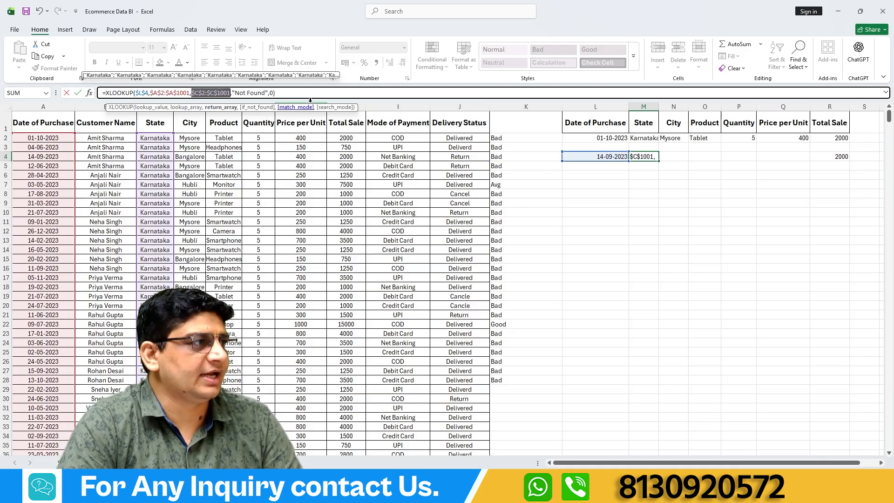
{"action": "left_click", "coordinate": [292, 94]}
{"action": "key", "text": "Return"}
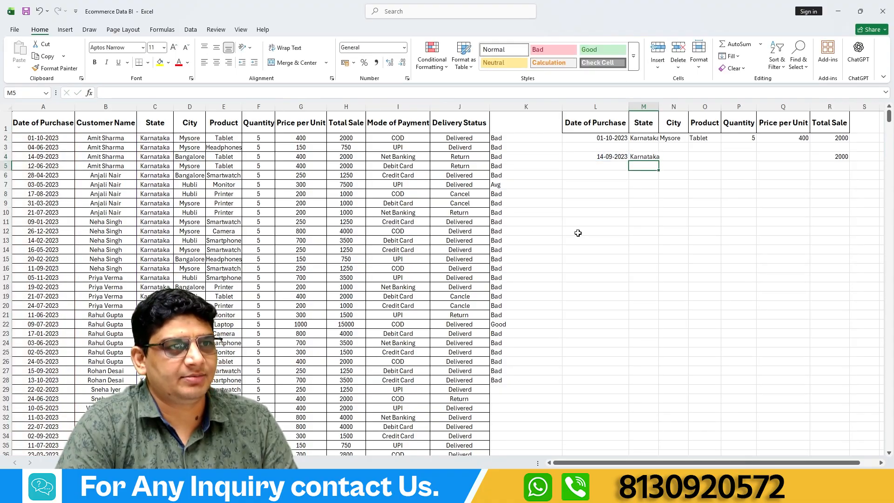
{"action": "left_click", "coordinate": [645, 159]}
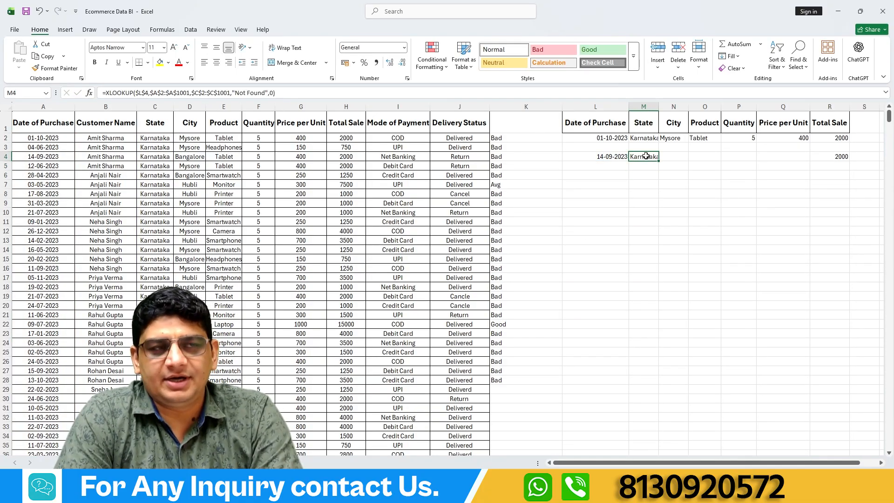
{"action": "left_click", "coordinate": [831, 158]}
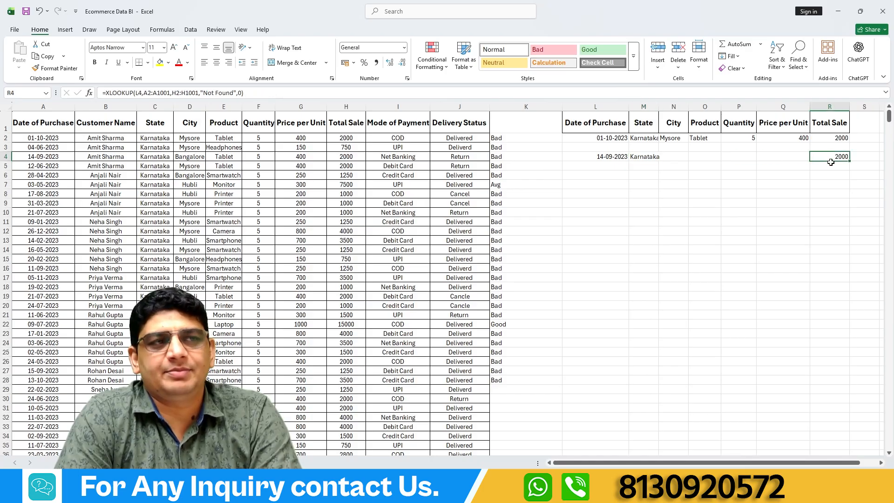
{"action": "left_click", "coordinate": [676, 159]}
{"action": "left_click", "coordinate": [698, 154]}
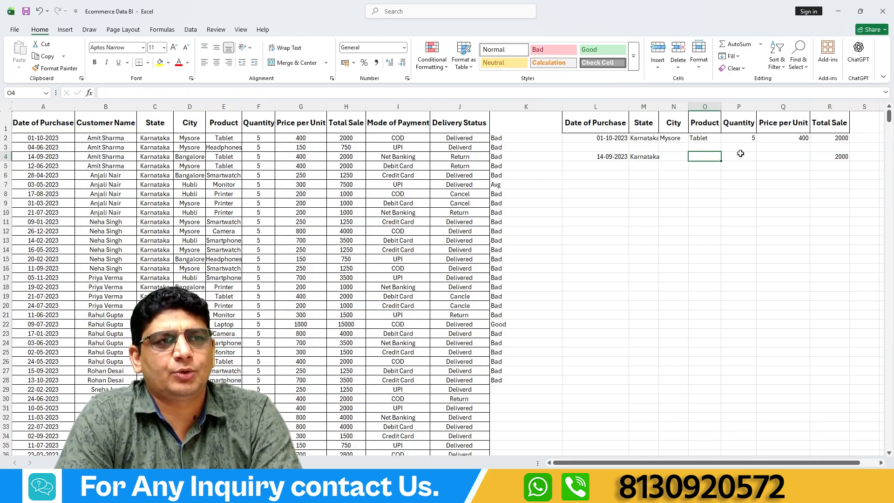
{"action": "left_click", "coordinate": [742, 156]}
{"action": "left_click", "coordinate": [767, 157]}
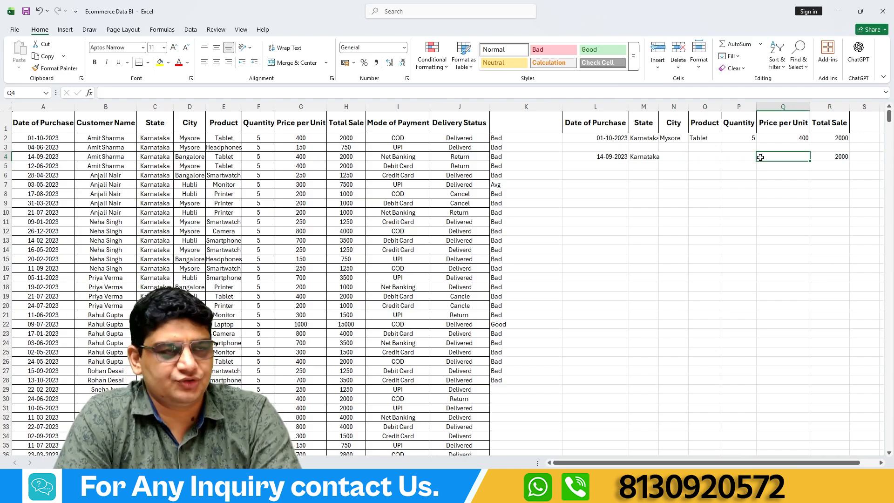
{"action": "left_click", "coordinate": [636, 158]}
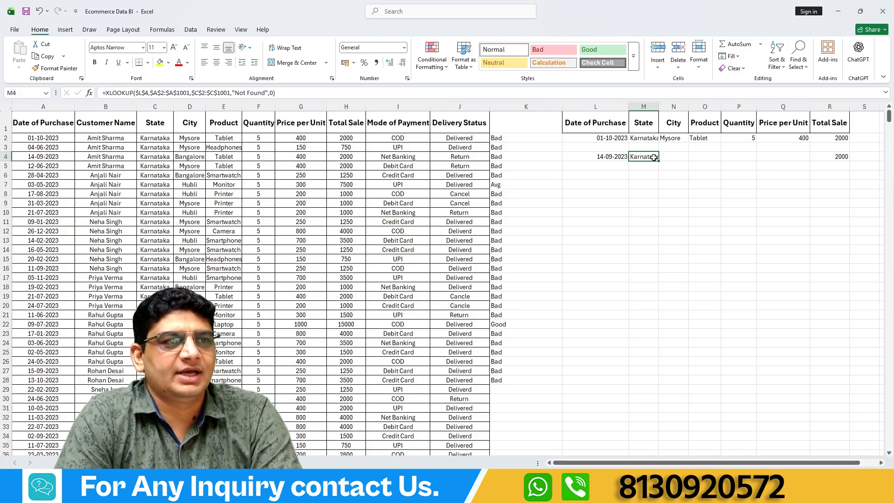
{"action": "left_click", "coordinate": [605, 183]}
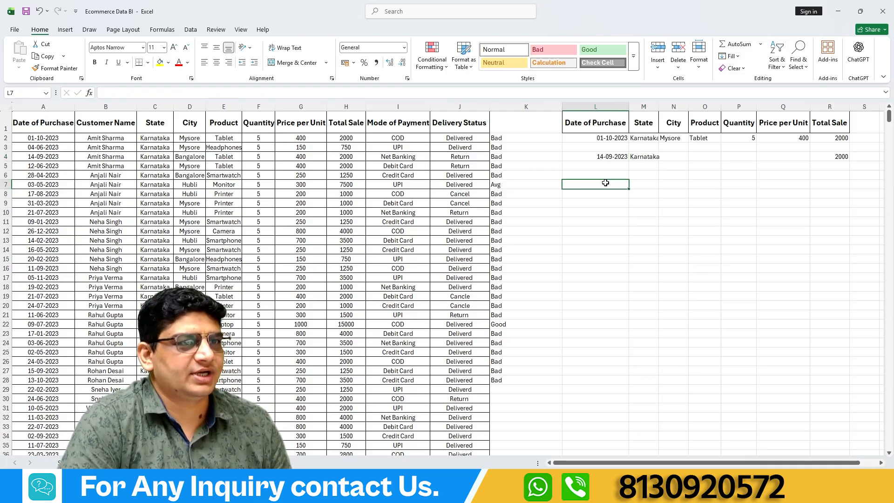
Undo the absolute-reference edit to the XLOOKUP formula in M4.
{"action": "left_click", "coordinate": [644, 159]}
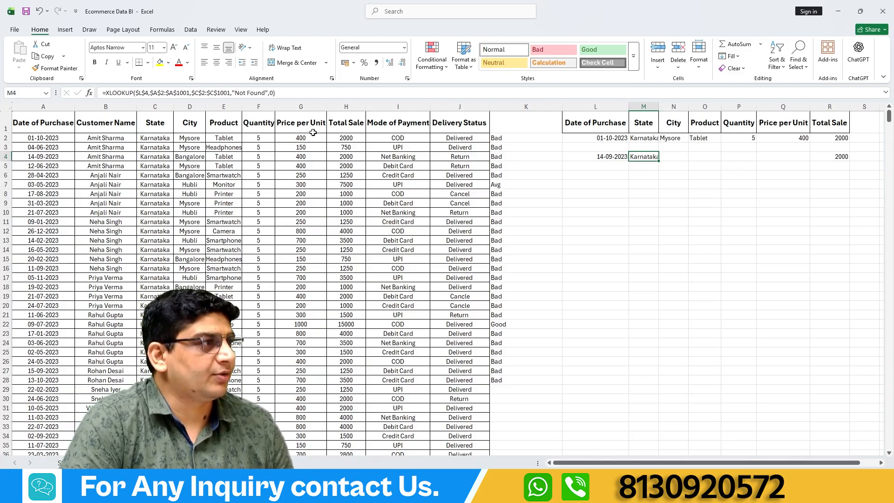
{"action": "key", "text": "ctrl+z"}
{"action": "key", "text": "ctrl+z"}
{"action": "key", "text": "ctrl+z"}
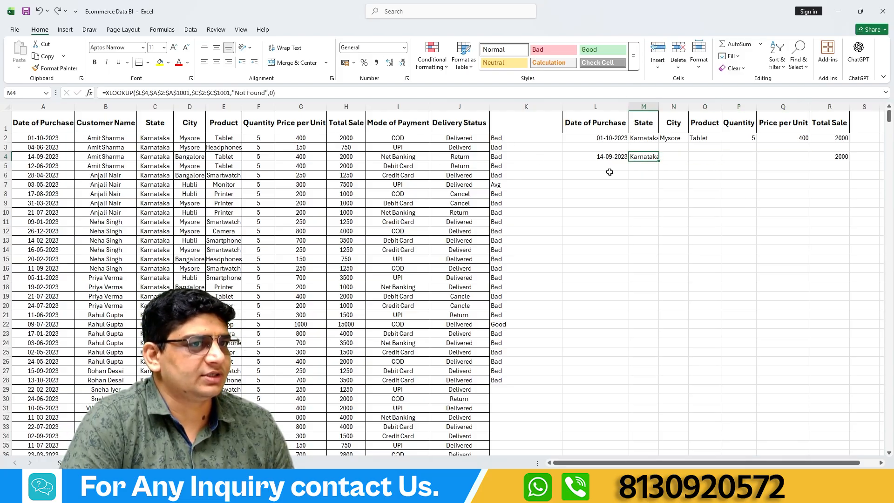
{"action": "key", "text": "ctrl+z"}
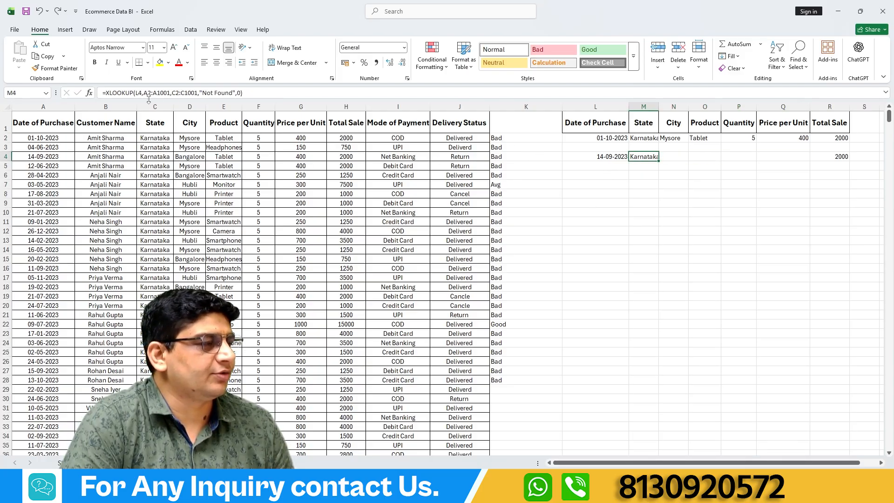
Make only the lookup value $L$4 and lookup array $A$2:$A$1001 absolute in M4's XLOOKUP, keeping the return array C2:C1001 relative.
{"action": "left_click", "coordinate": [141, 94]}
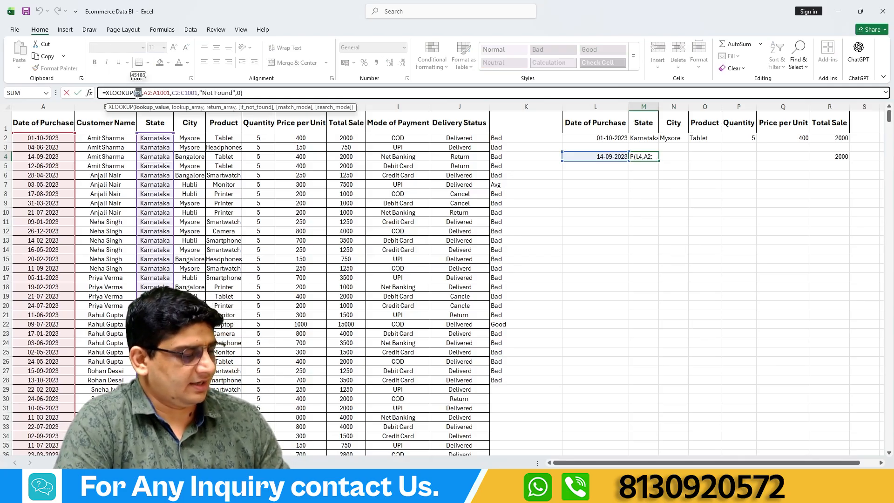
{"action": "key", "text": "F4"}
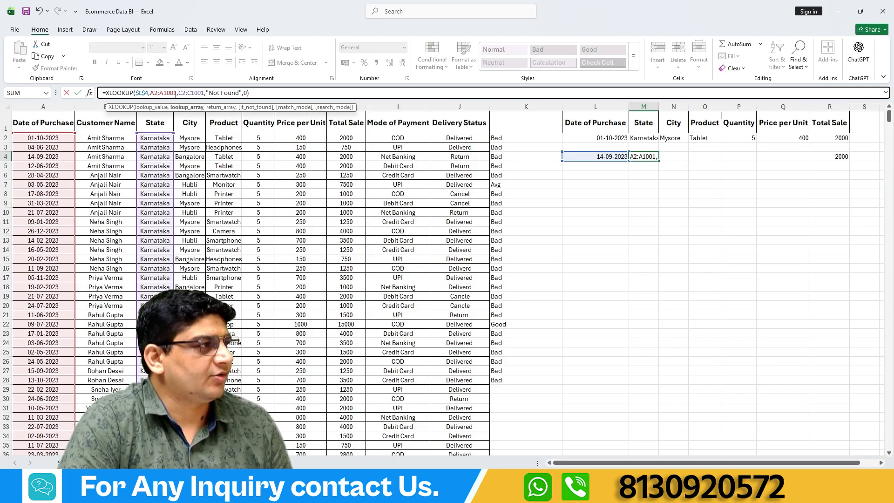
{"action": "left_click_drag", "start_coordinate": [178, 94], "coordinate": [150, 96]}
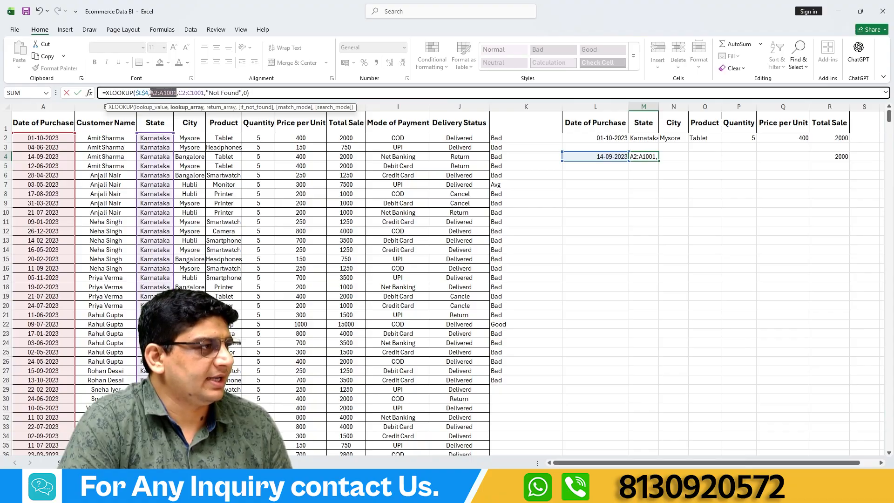
{"action": "key", "text": "F4"}
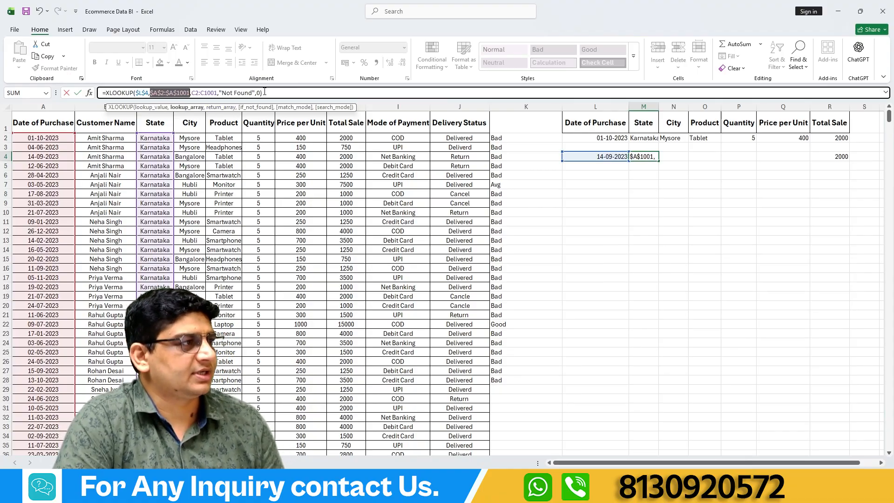
{"action": "key", "text": "Return"}
Fill M4's XLOOKUP formula across through Q4 and check the formulas along row 4.
{"action": "left_click", "coordinate": [652, 157]}
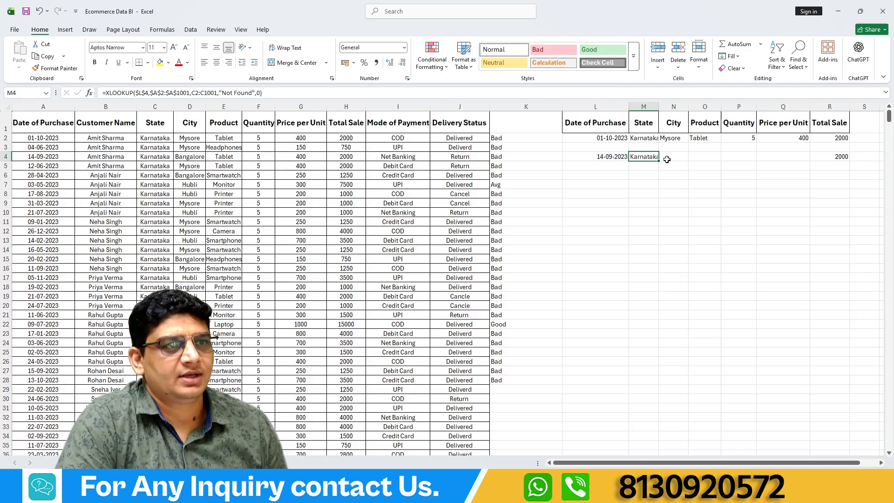
{"action": "left_click_drag", "start_coordinate": [659, 161], "coordinate": [787, 164]}
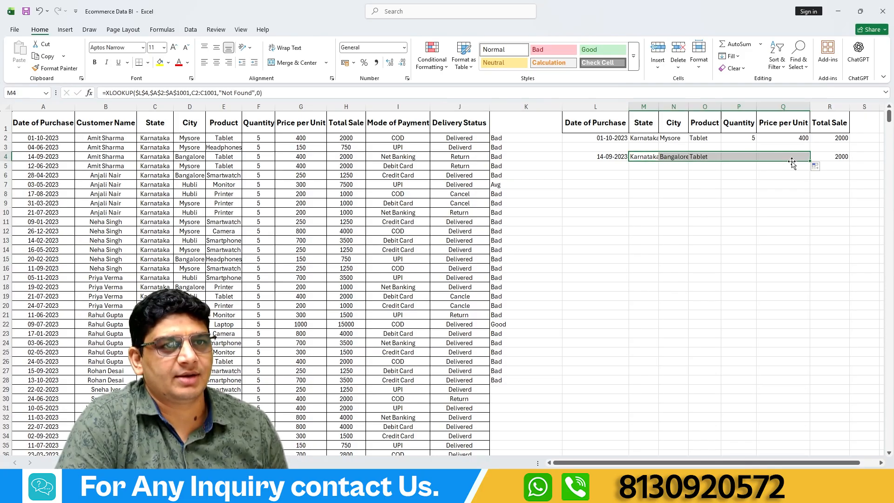
{"action": "left_click", "coordinate": [676, 157]}
{"action": "left_click", "coordinate": [605, 158]}
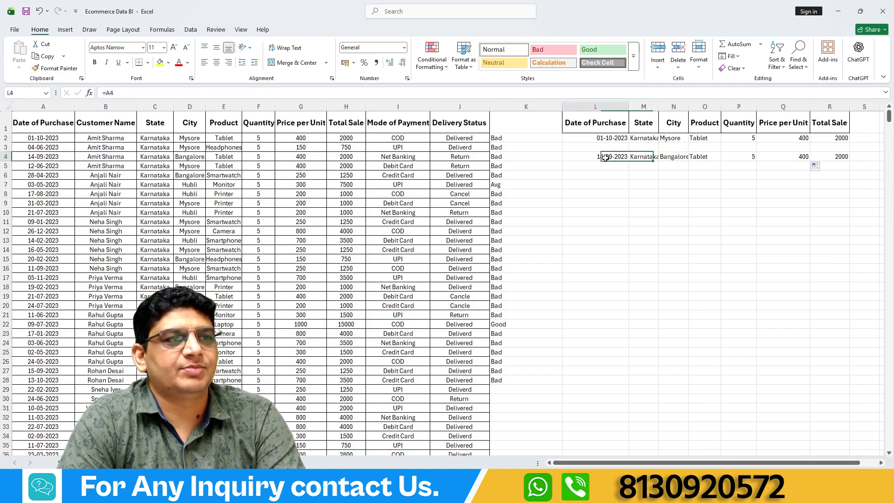
{"action": "left_click", "coordinate": [672, 158]}
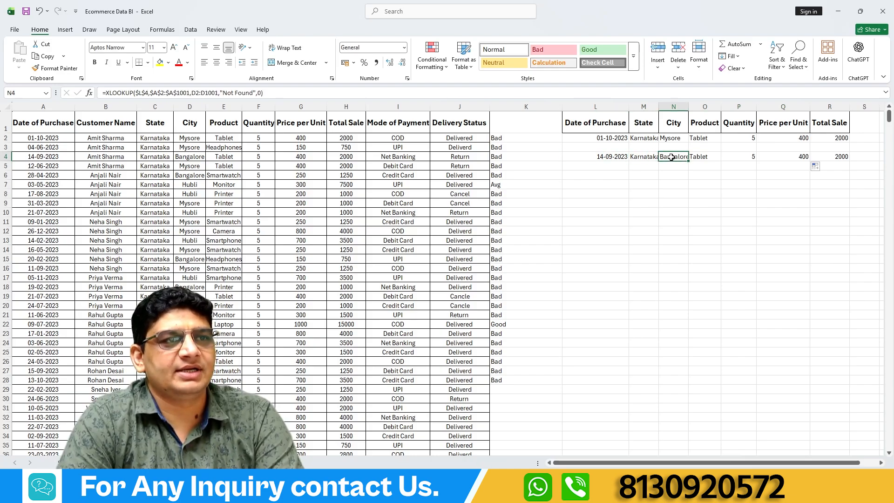
{"action": "left_click", "coordinate": [699, 157]}
{"action": "left_click", "coordinate": [739, 158]}
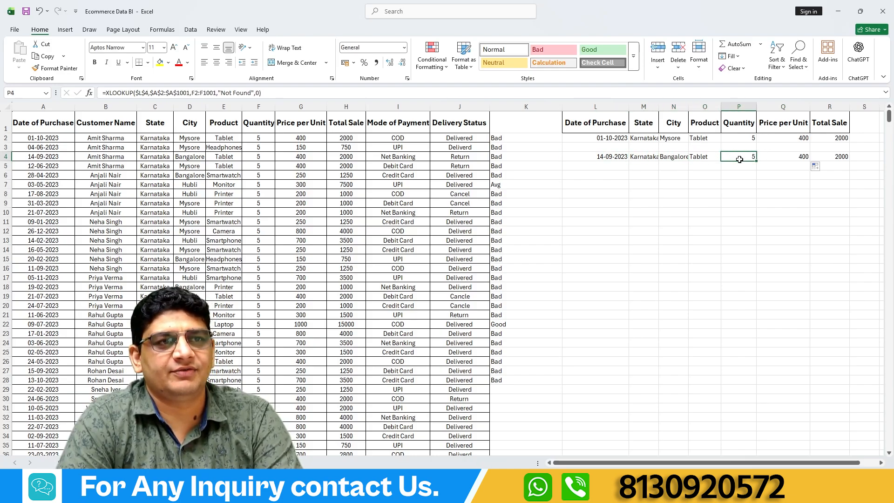
{"action": "left_click", "coordinate": [790, 157]}
{"action": "left_click", "coordinate": [830, 156]}
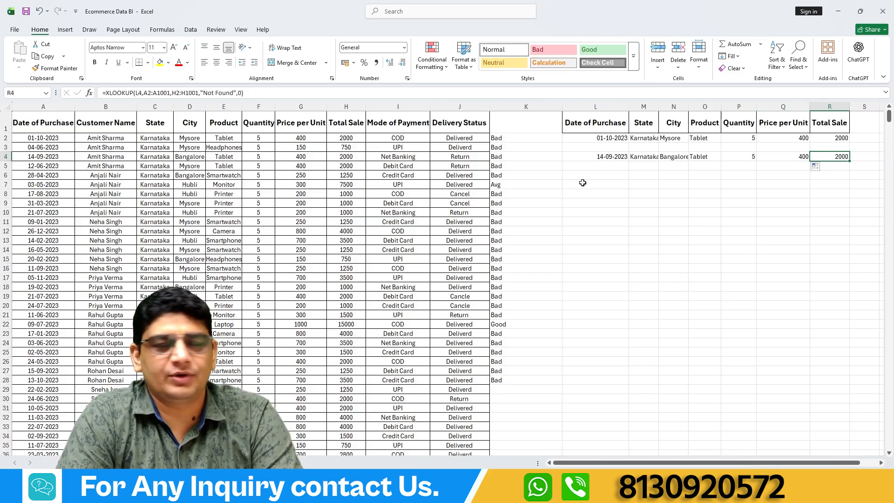
Begin an AND formula in L7 with H7>5000 as the first condition.
{"action": "left_click", "coordinate": [602, 183]}
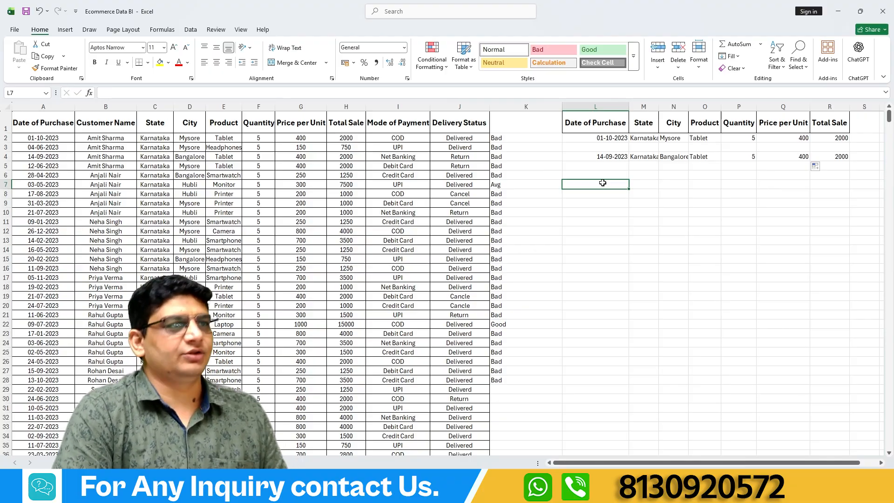
{"action": "type", "text": "=and"}
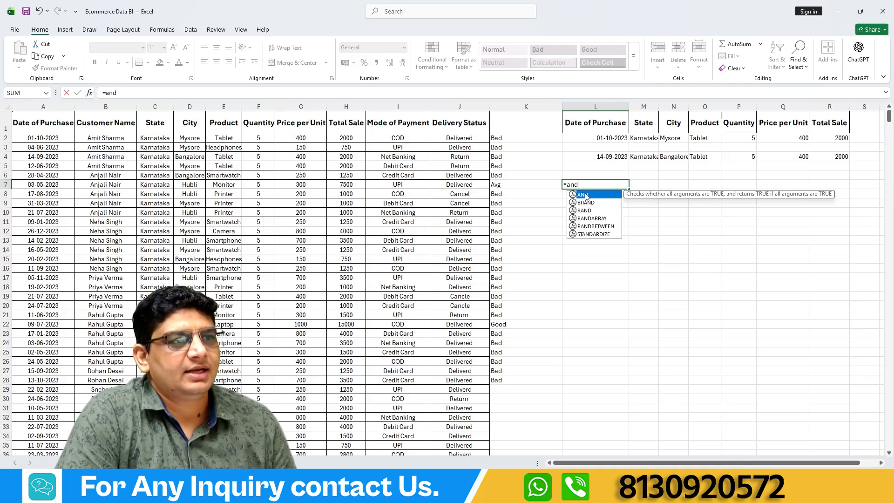
{"action": "double_click", "coordinate": [596, 194]}
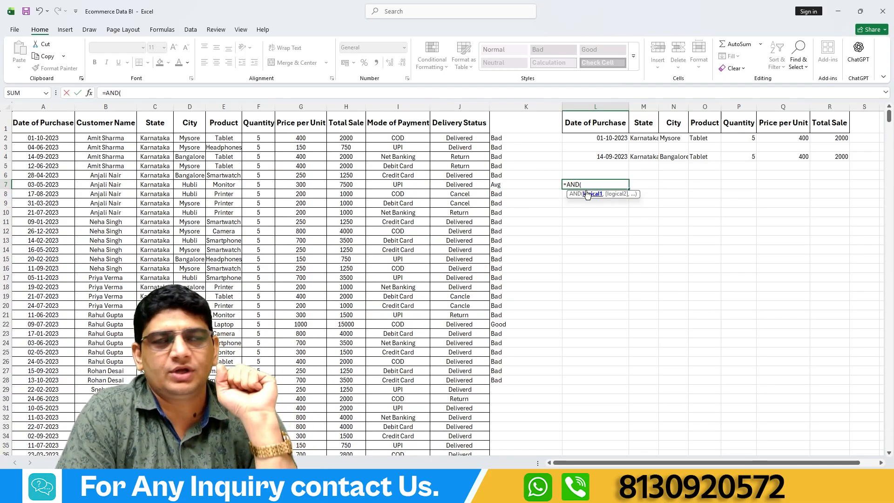
{"action": "left_click", "coordinate": [346, 184]}
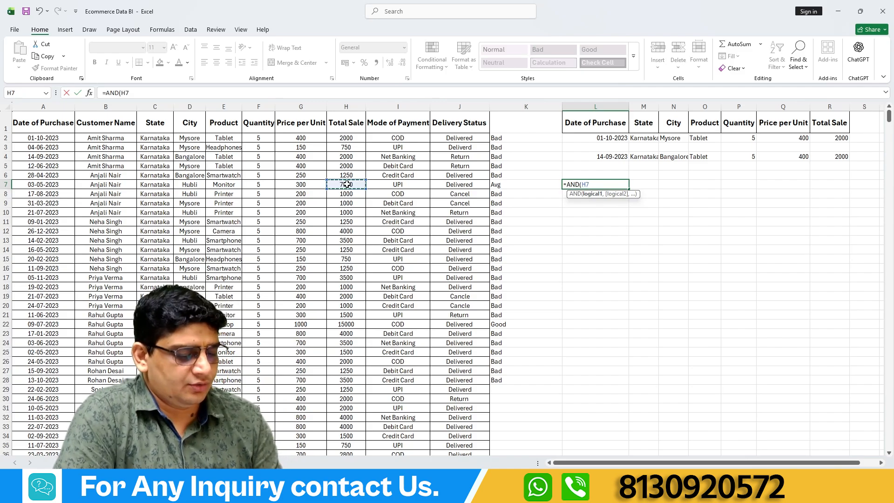
{"action": "type", "text": ">"}
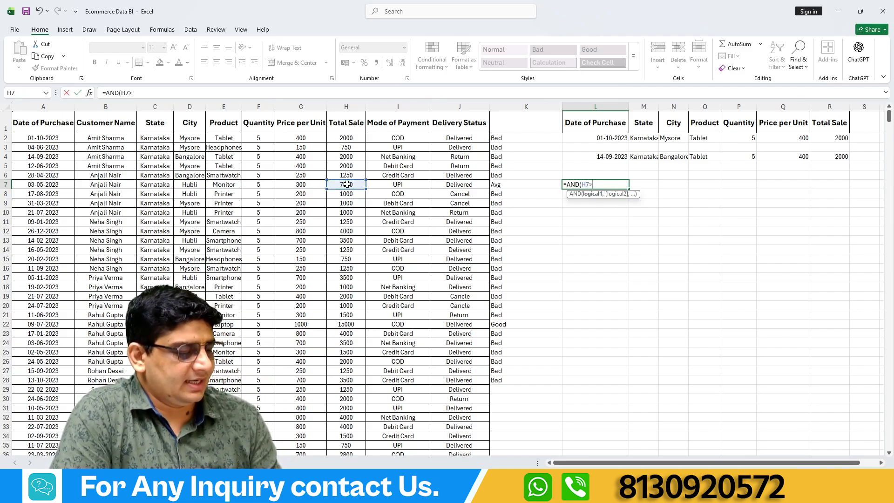
{"action": "type", "text": "5000"}
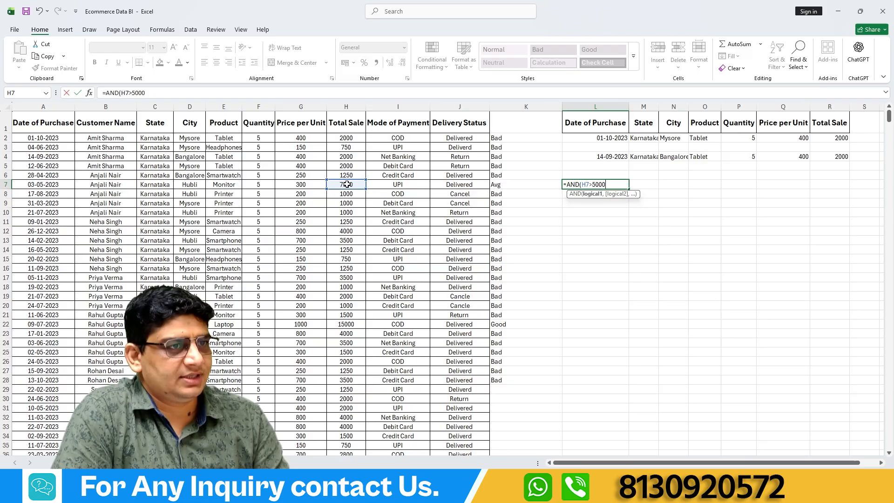
{"action": "type", "text": ","}
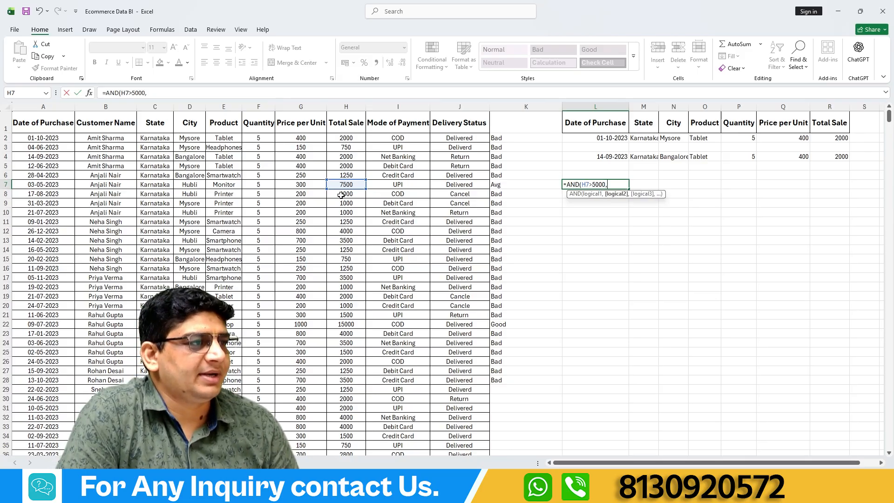
Add H8<500 as the second condition of L7's AND formula and enter the formula.
{"action": "left_click", "coordinate": [341, 195]}
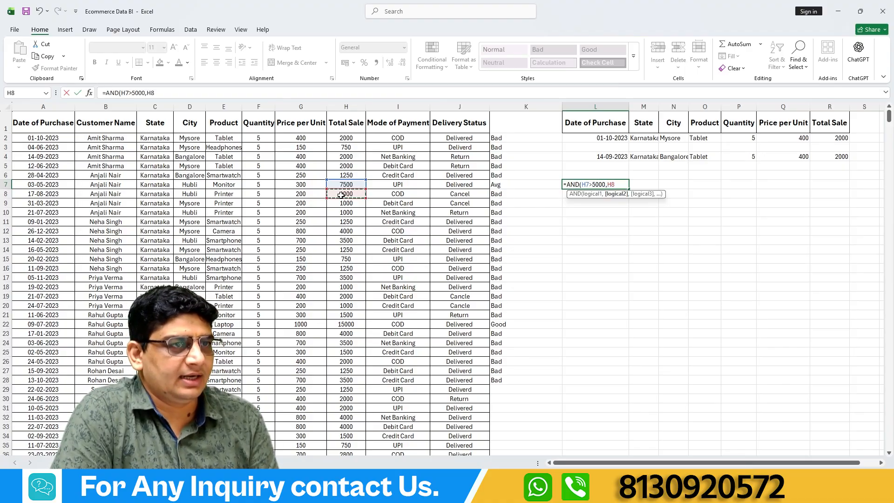
{"action": "type", "text": "<50"}
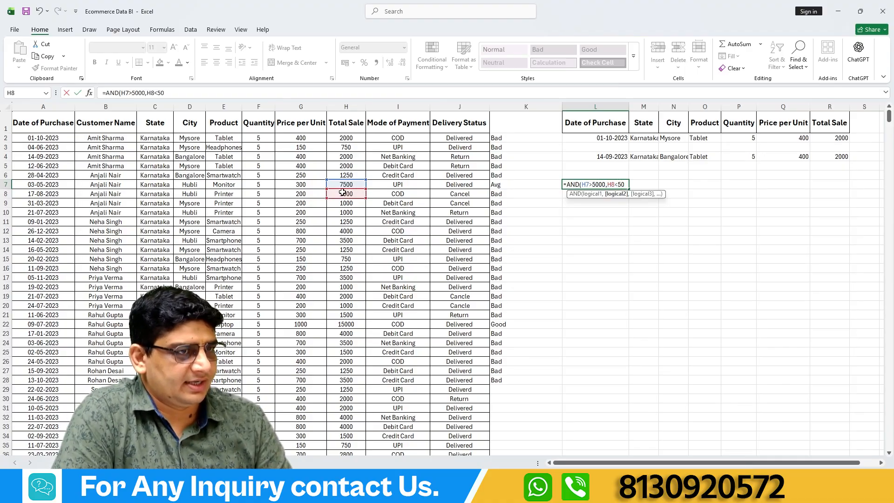
{"action": "type", "text": "0"}
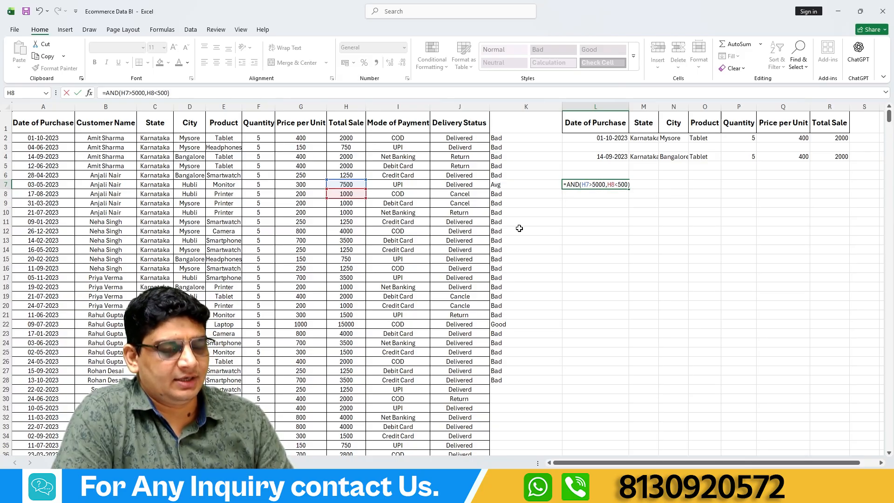
{"action": "key", "text": "Return"}
Change the second condition of L7's AND formula to H8<=1000.
{"action": "left_click", "coordinate": [593, 182]}
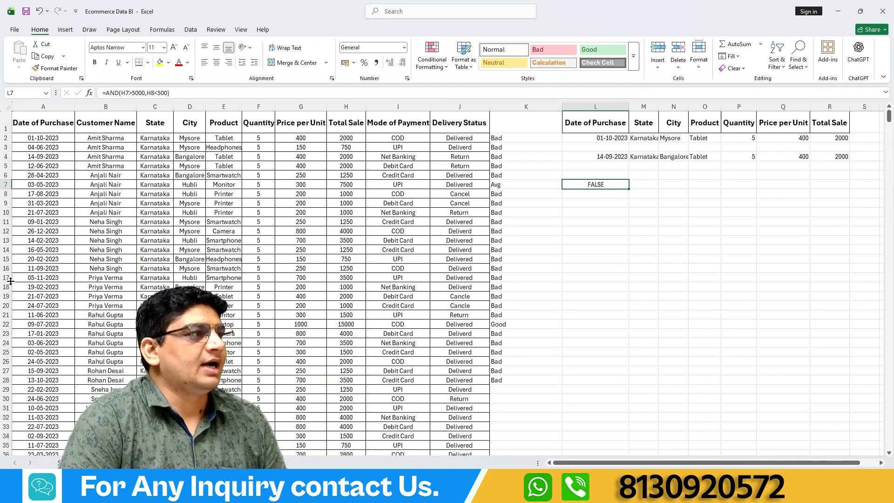
{"action": "left_click", "coordinate": [159, 94]}
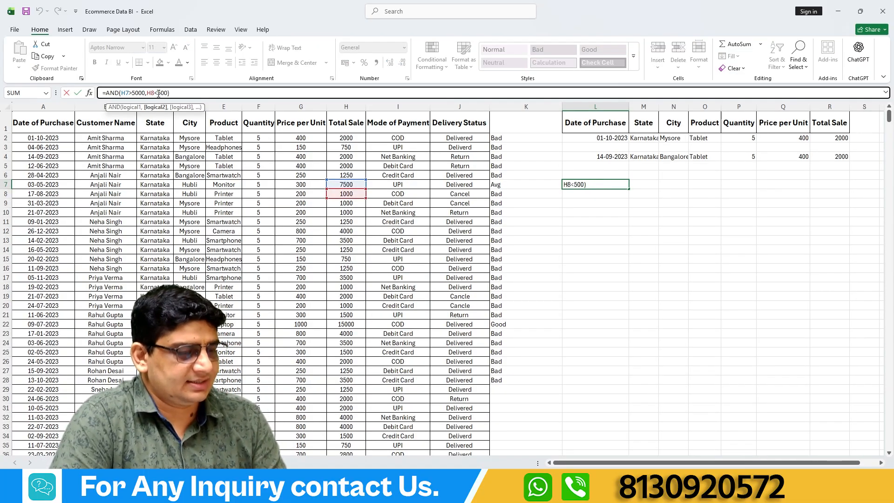
{"action": "type", "text": "0,H8<="}
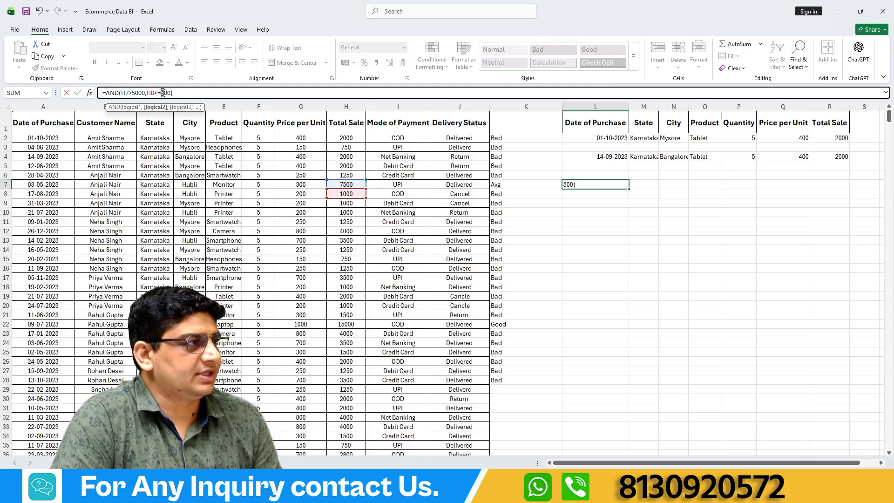
{"action": "key", "text": "Delete"}
{"action": "type", "text": "10"}
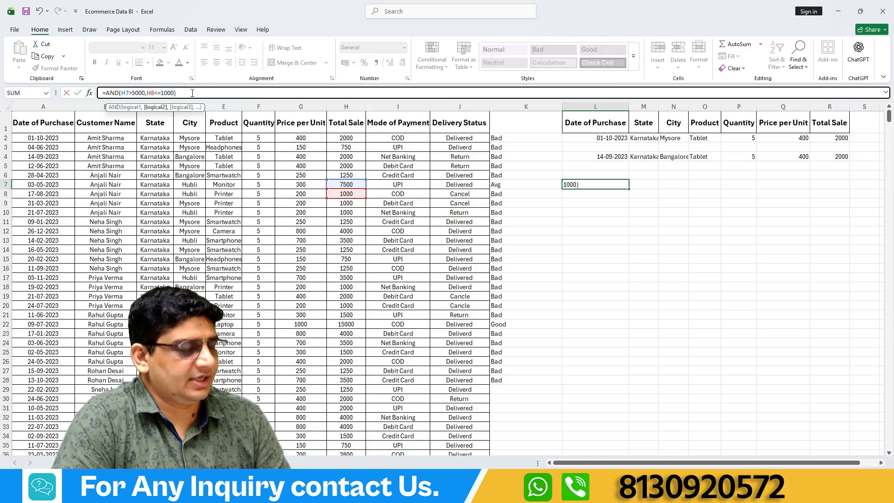
{"action": "key", "text": "Return"}
Add H11>1000 as the third condition of the AND formula in L7.
{"action": "left_click", "coordinate": [585, 182]}
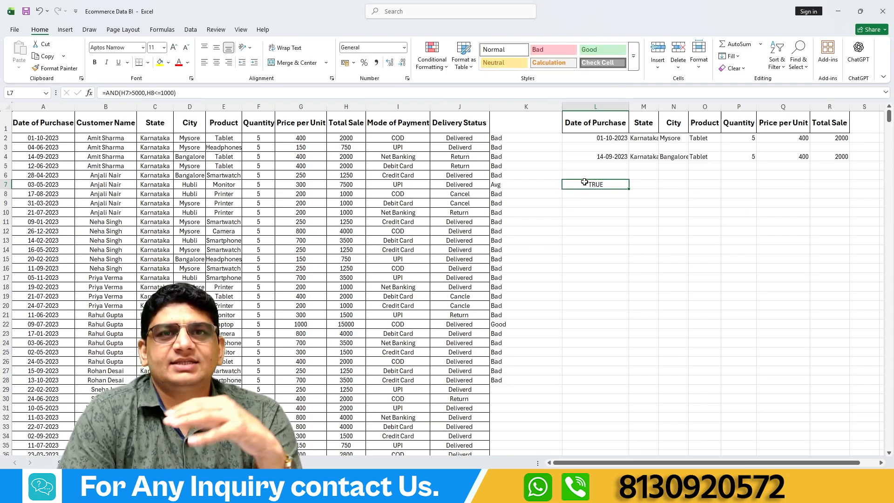
{"action": "left_click", "coordinate": [174, 93]}
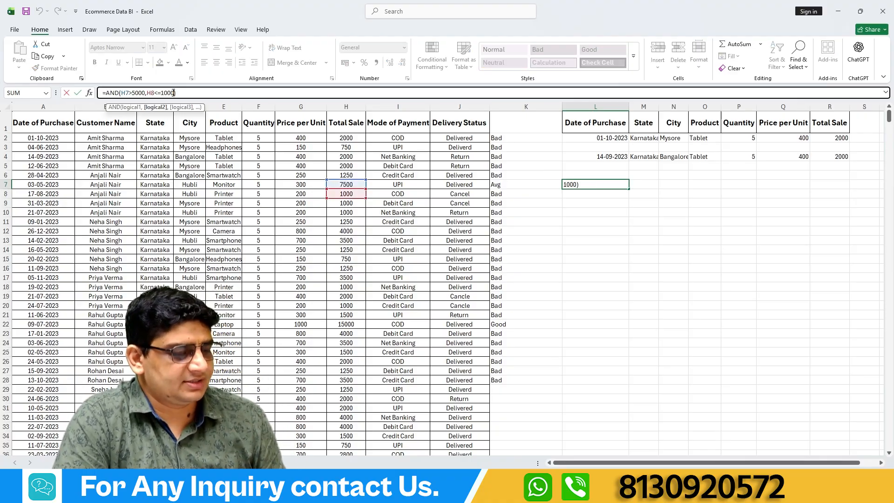
{"action": "type", "text": ","}
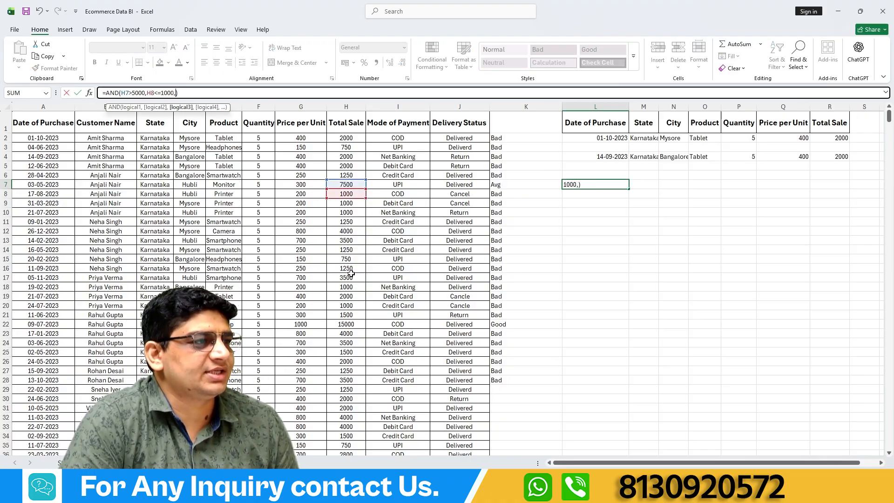
{"action": "left_click", "coordinate": [339, 223]}
{"action": "type", "text": ">"}
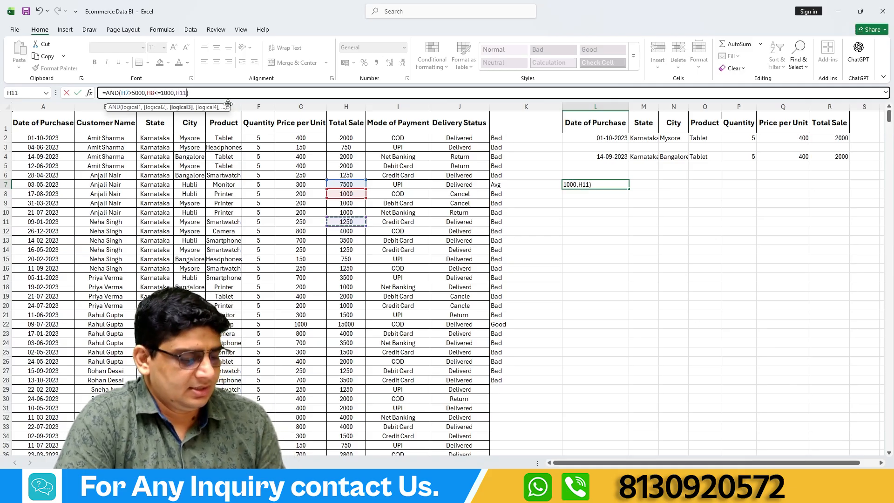
{"action": "type", "text": "1000"}
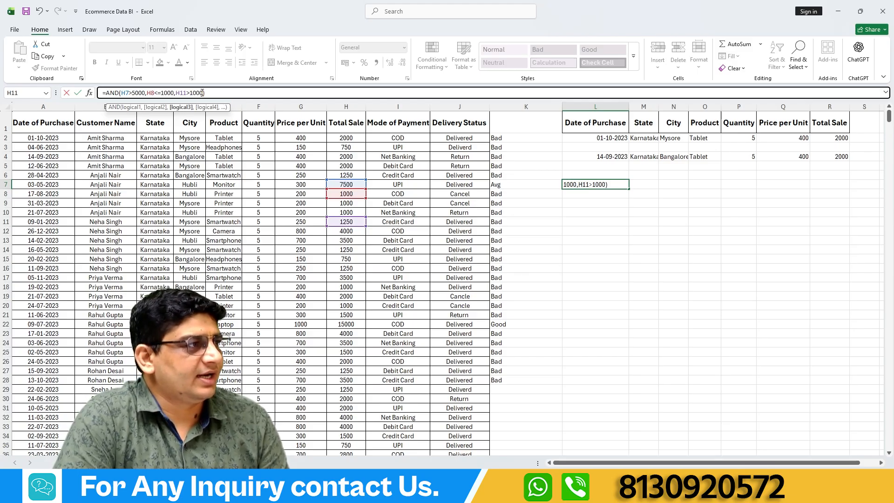
Change the third condition of L7's AND formula to H11>1200 and enter the formula.
{"action": "left_click_drag", "start_coordinate": [203, 93], "coordinate": [189, 94]}
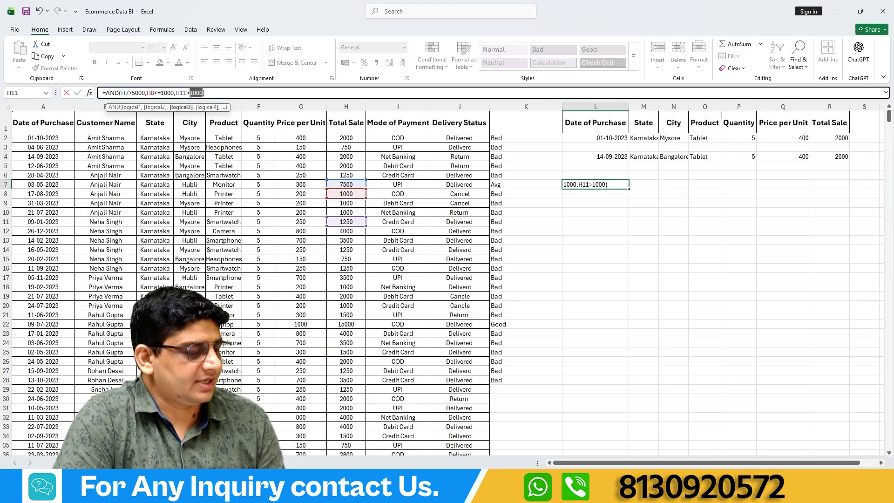
{"action": "type", "text": "20"}
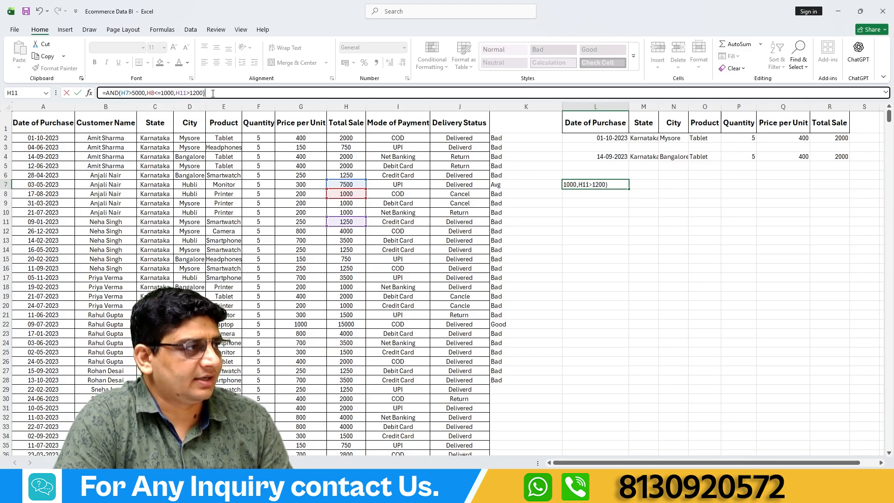
{"action": "key", "text": "Return"}
{"action": "left_click", "coordinate": [577, 183]}
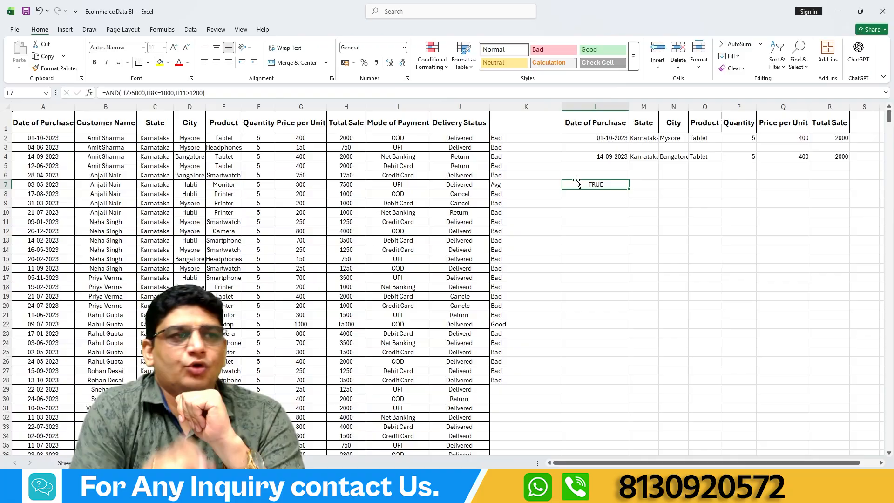
Begin an OR formula in L9 with H7>5000 as the first condition.
{"action": "left_click", "coordinate": [580, 205]}
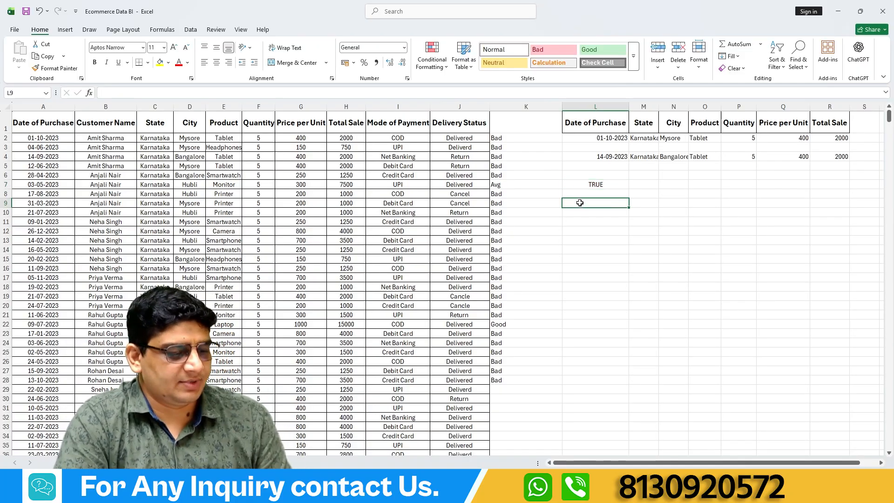
{"action": "type", "text": "=or"}
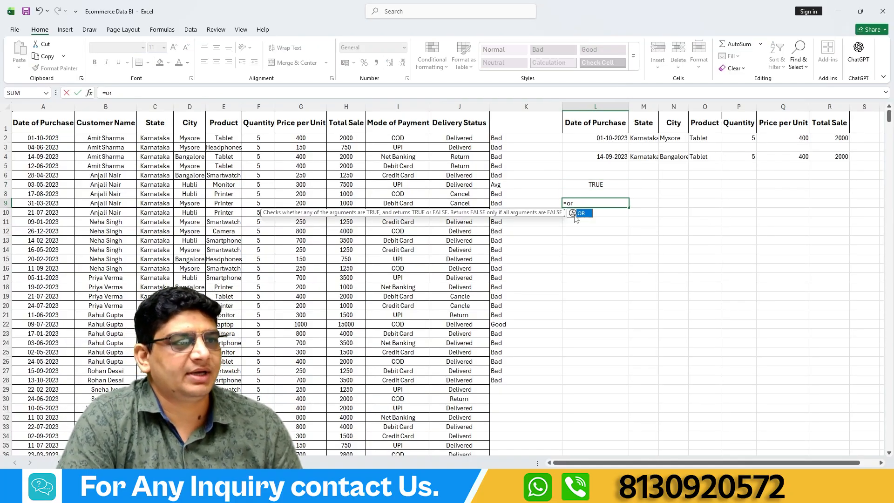
{"action": "double_click", "coordinate": [582, 214]}
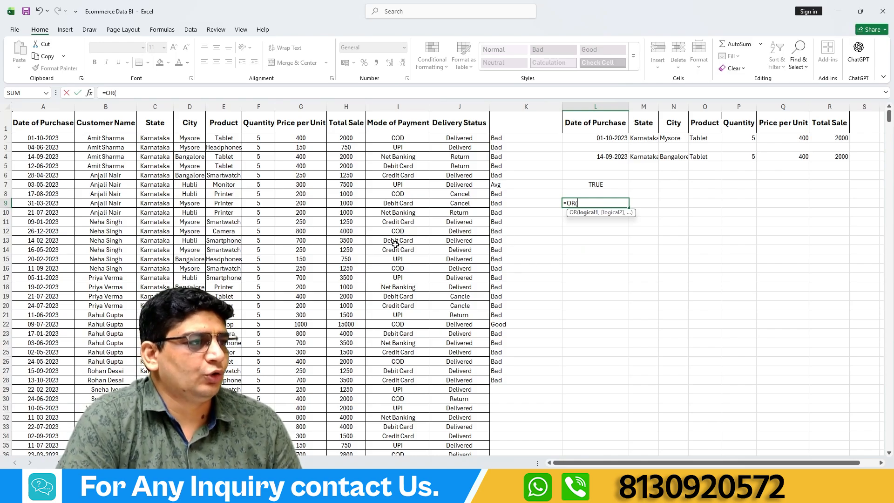
{"action": "left_click", "coordinate": [354, 186]}
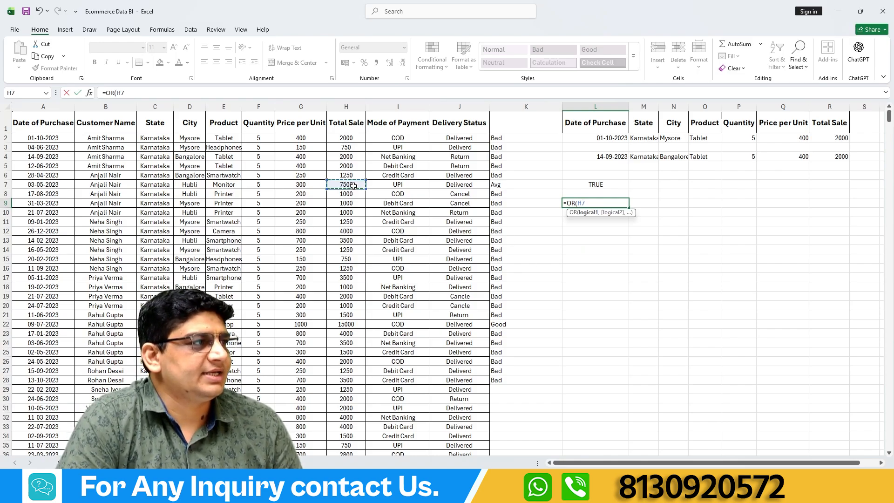
{"action": "type", "text": ">"}
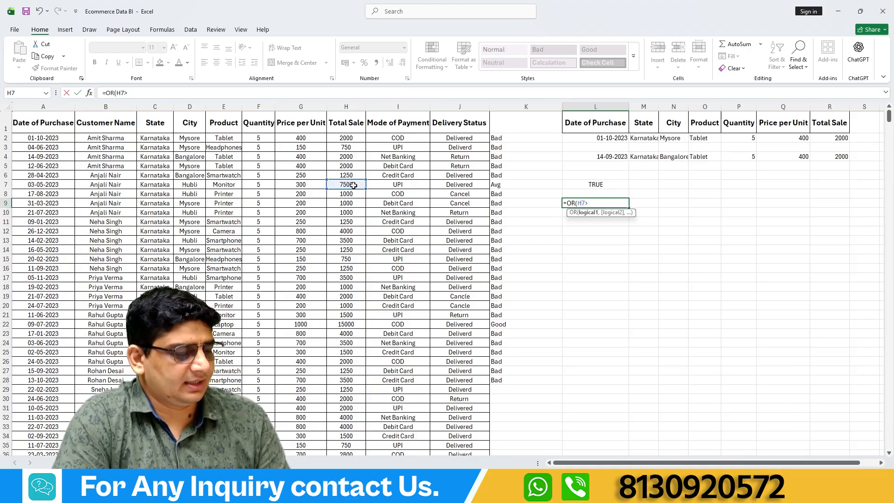
{"action": "type", "text": "5000"}
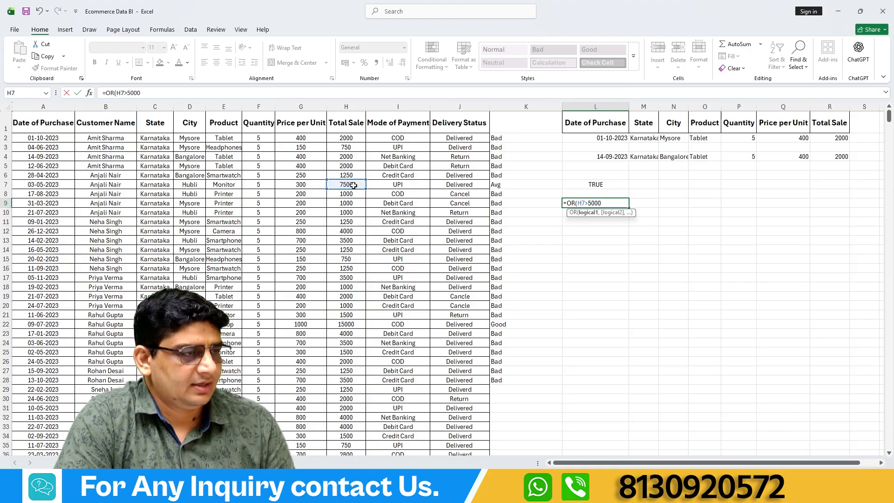
{"action": "type", "text": ","}
Complete L9's OR formula with H8<500 as the second condition and compare it with the AND formula in L7.
{"action": "left_click", "coordinate": [348, 196]}
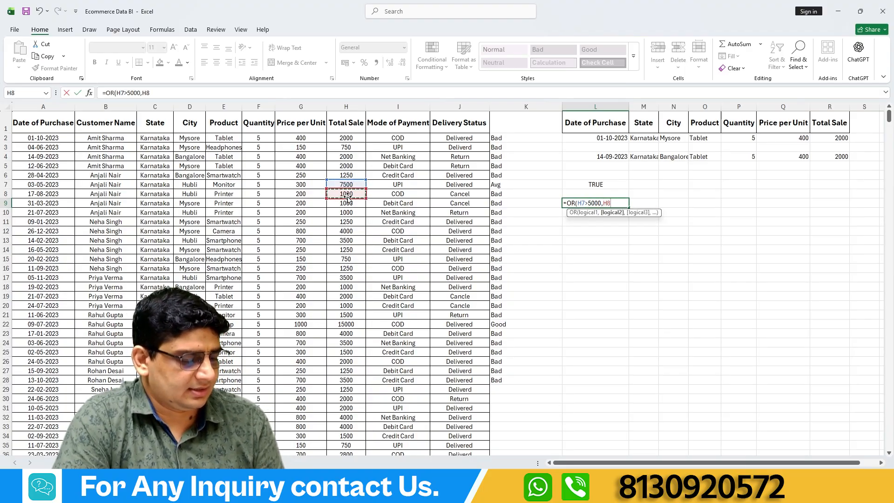
{"action": "type", "text": "<500"}
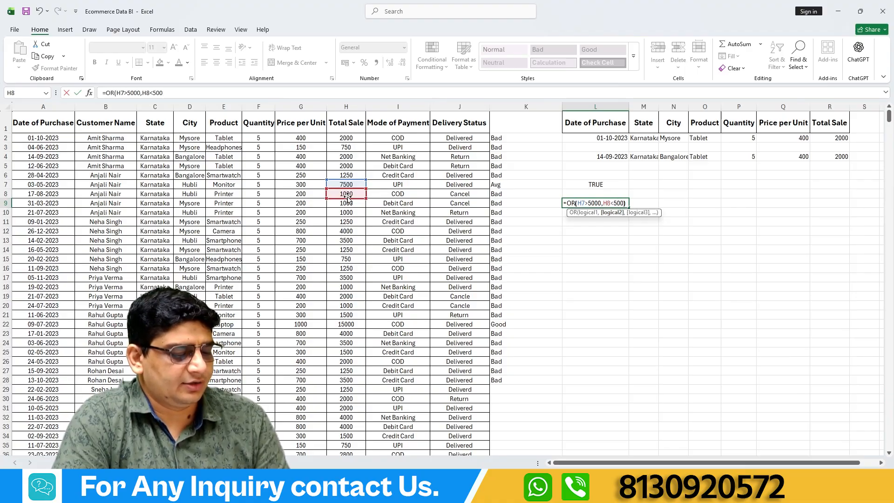
{"action": "type", "text": ")"}
{"action": "key", "text": "Return"}
{"action": "left_click", "coordinate": [594, 204]}
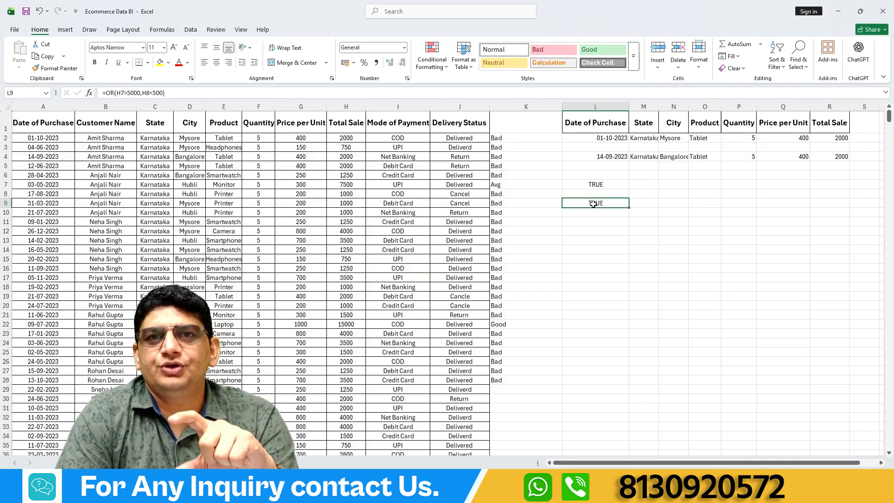
{"action": "left_click", "coordinate": [602, 184]}
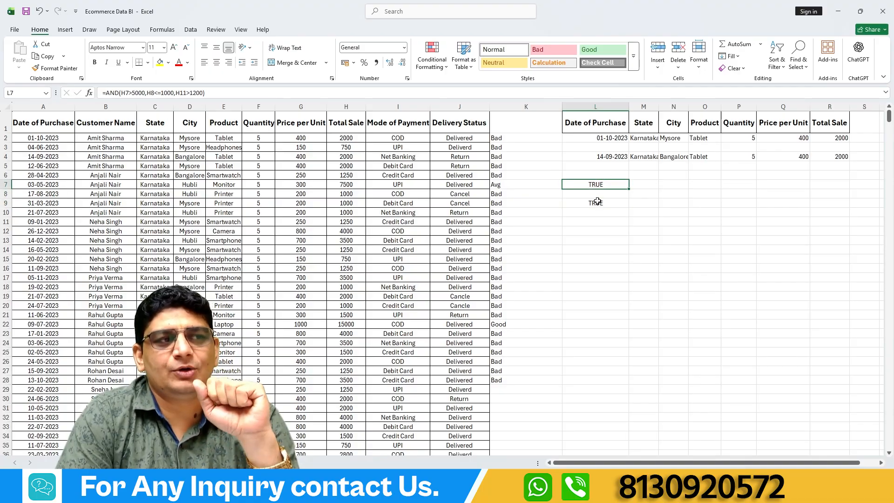
{"action": "left_click", "coordinate": [598, 202]}
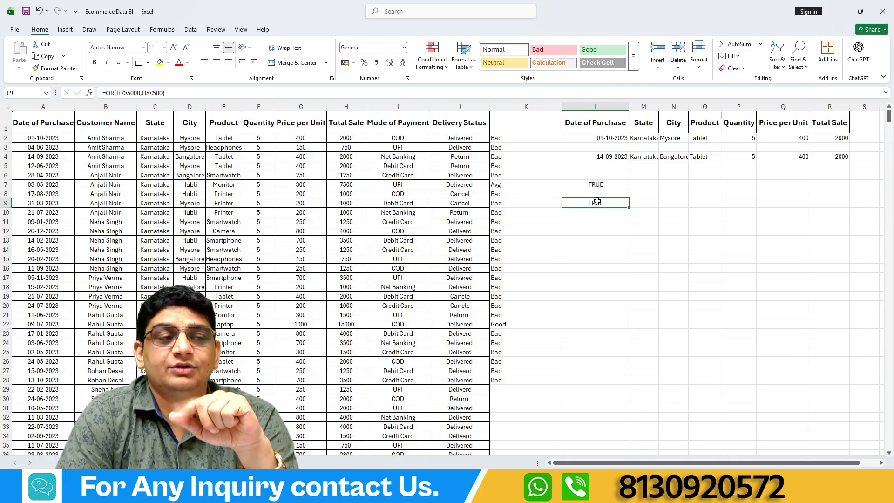
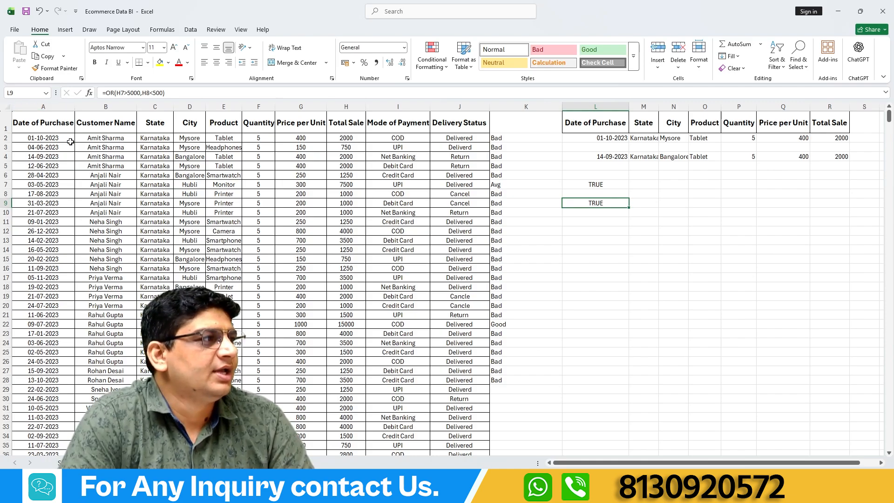
Add H9<1000 as the third condition of the OR formula in L9 and enter the formula.
{"action": "left_click", "coordinate": [163, 94]}
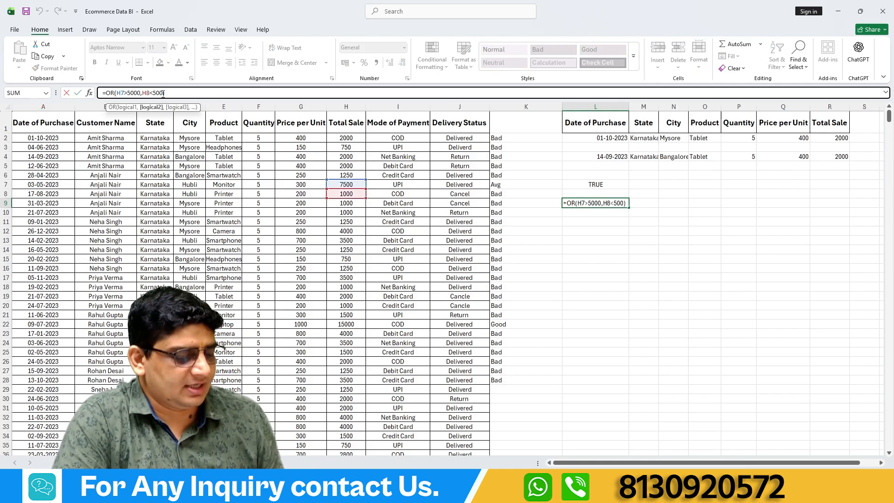
{"action": "type", "text": ","}
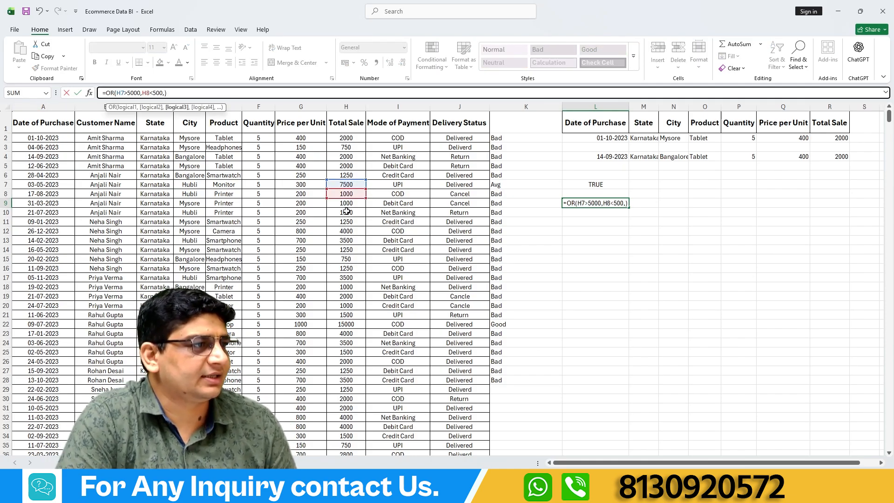
{"action": "left_click", "coordinate": [343, 203]}
{"action": "type", "text": "=10"}
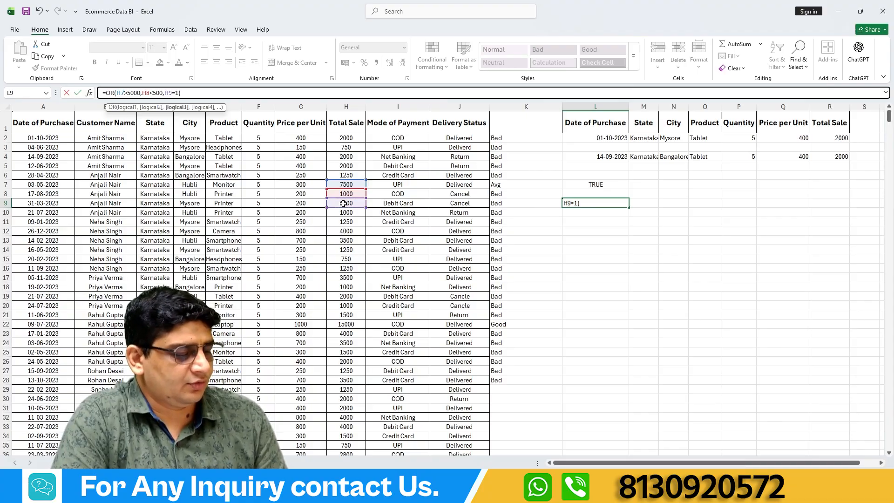
{"action": "type", "text": "00"}
{"action": "key", "text": "Return"}
Review the three conditions inside L9's OR formula.
{"action": "left_click", "coordinate": [594, 200]}
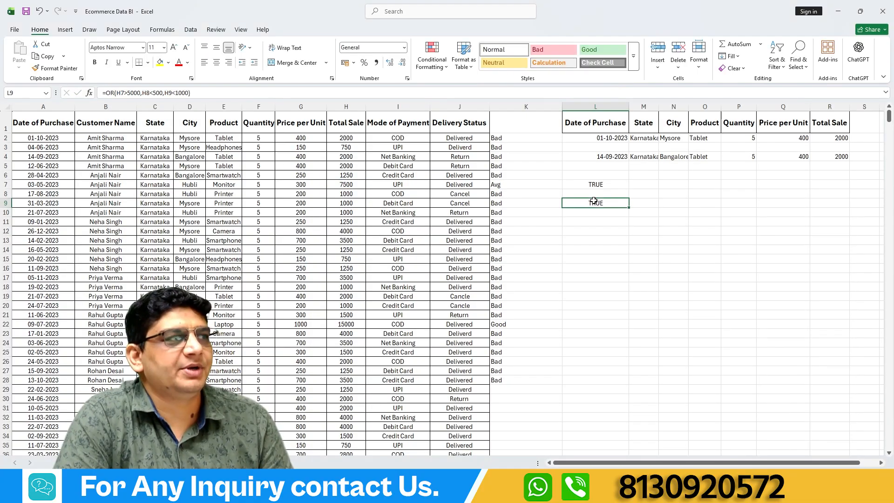
{"action": "double_click", "coordinate": [120, 93]}
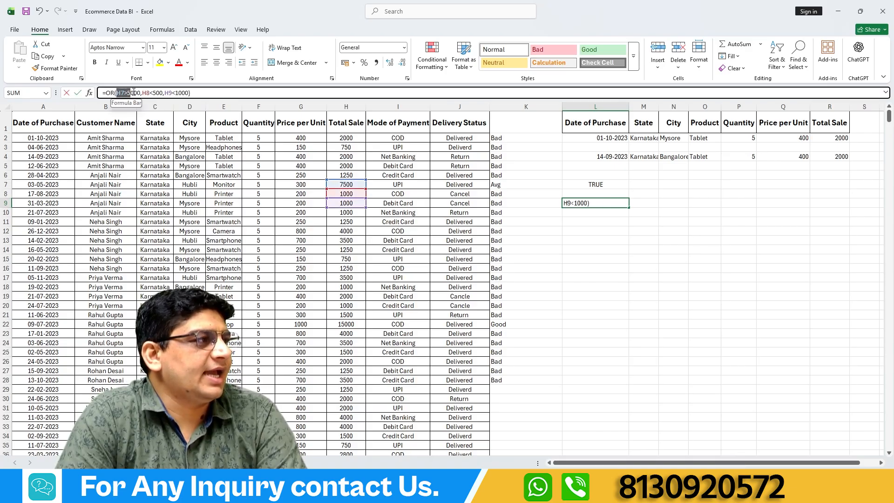
{"action": "left_click_drag", "start_coordinate": [134, 93], "coordinate": [190, 93]}
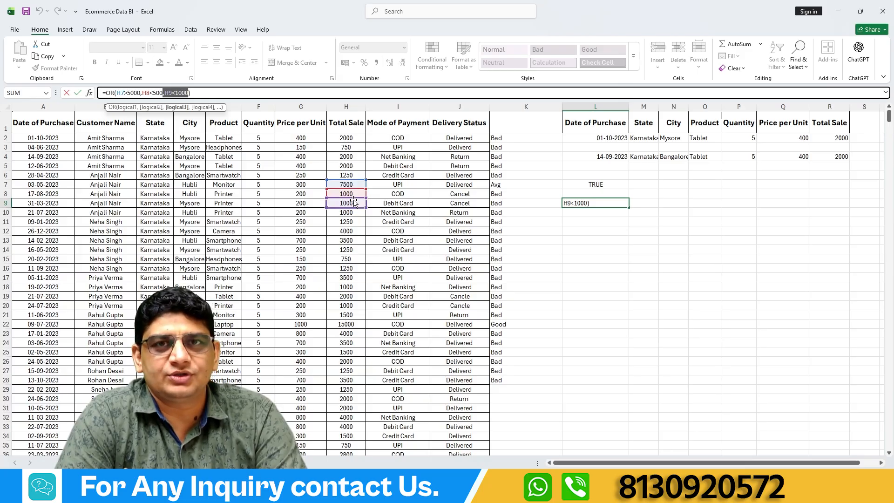
{"action": "key", "text": "ctrl+Return"}
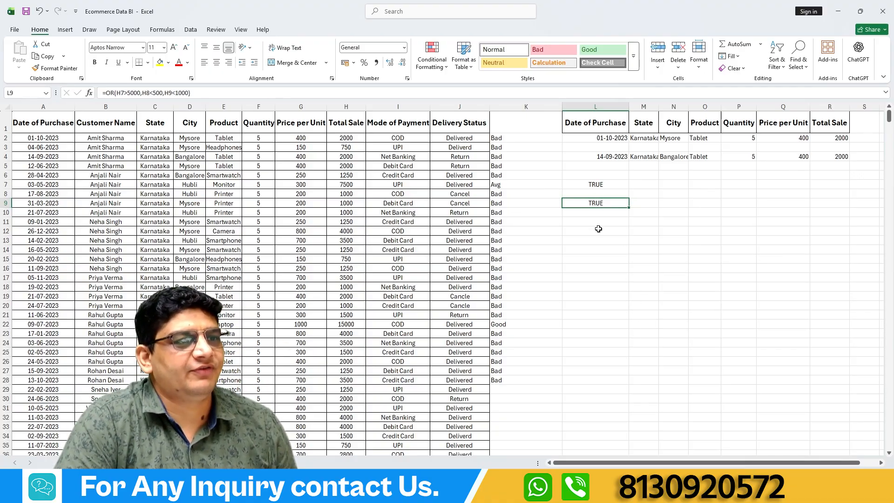
Begin an IF formula in L11 with a nested AND whose first condition is H11>1000.
{"action": "left_click", "coordinate": [596, 222]}
{"action": "type", "text": "=if"}
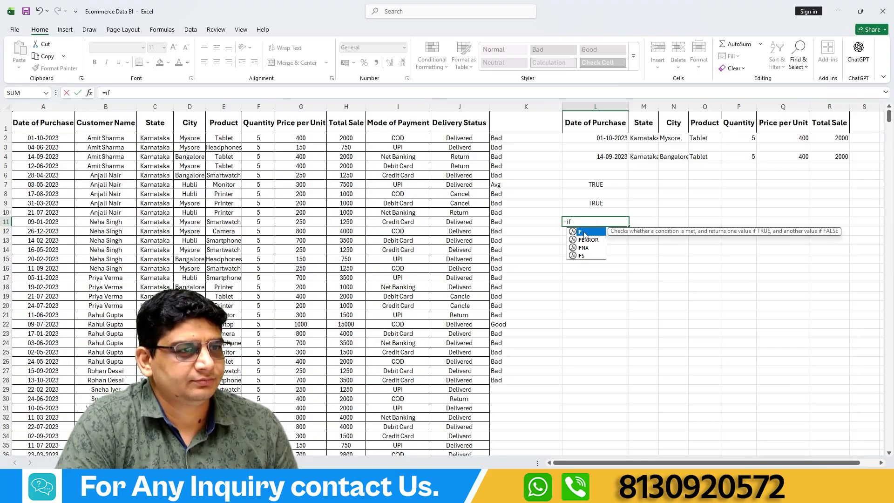
{"action": "double_click", "coordinate": [584, 232]}
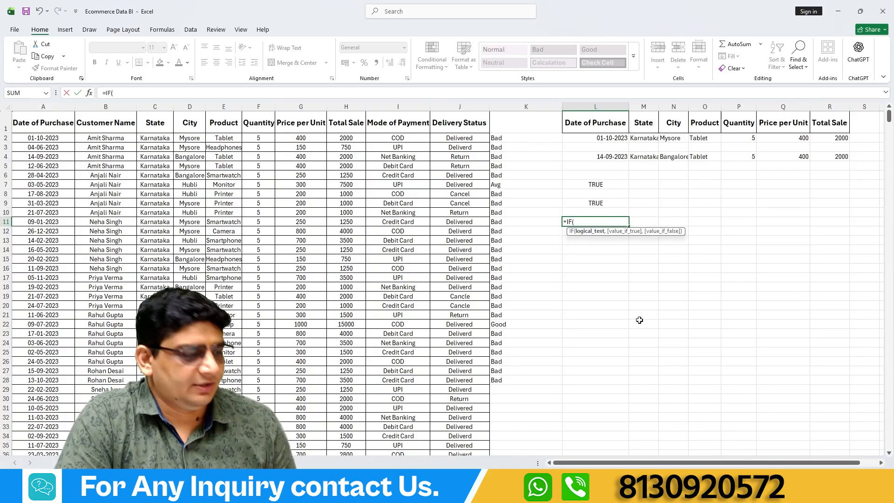
{"action": "type", "text": "an"}
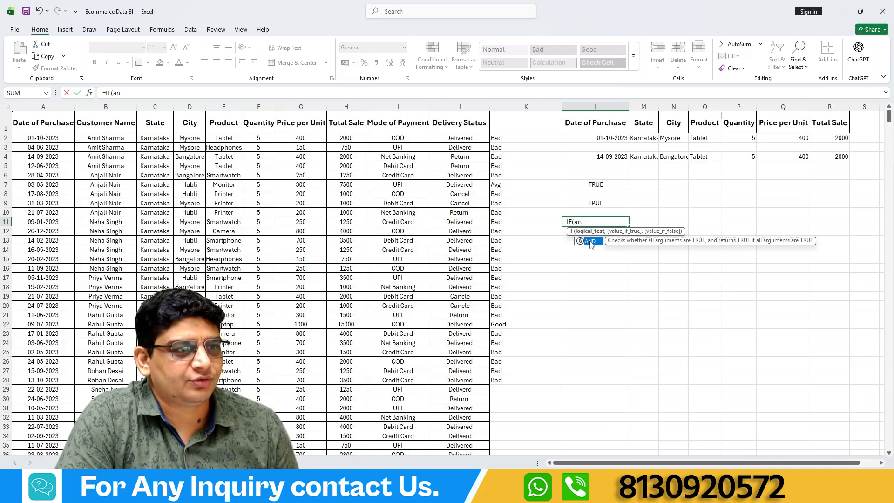
{"action": "double_click", "coordinate": [590, 241]}
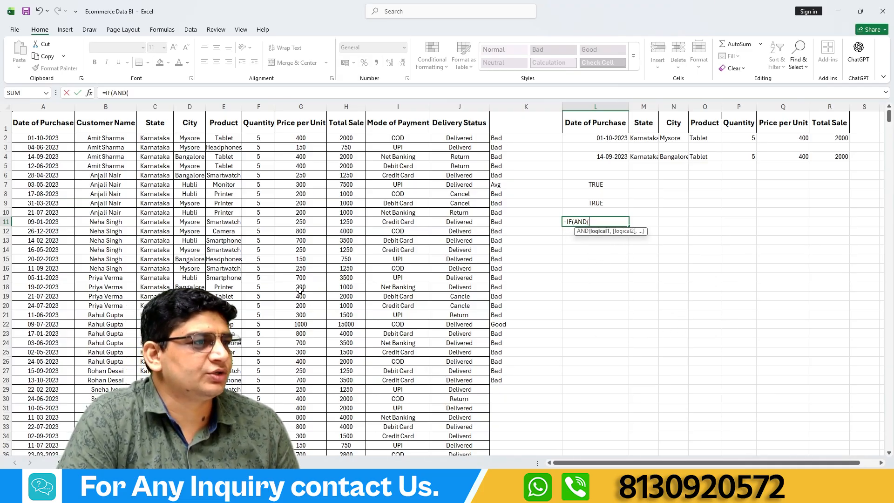
{"action": "left_click", "coordinate": [341, 221]}
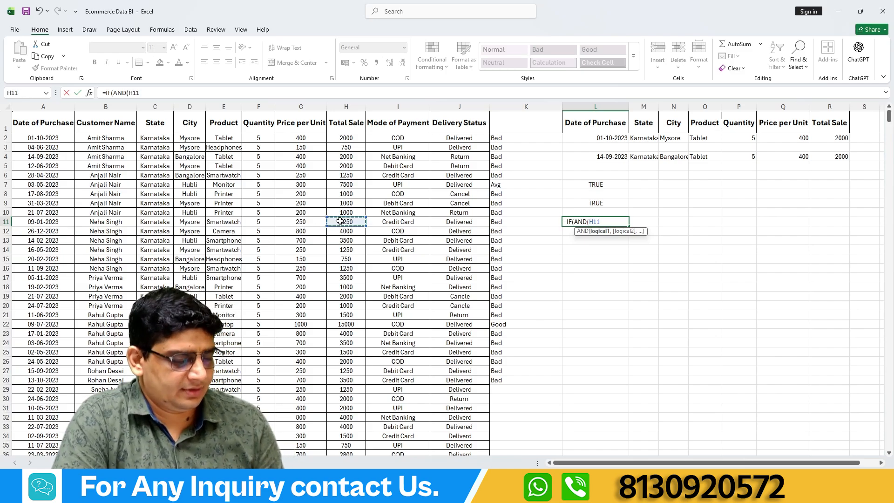
{"action": "type", "text": ">"}
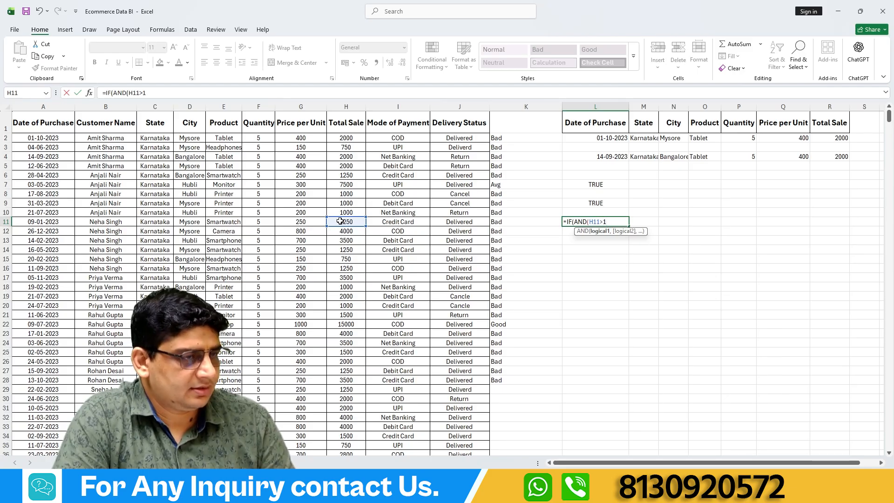
{"action": "type", "text": "1000"}
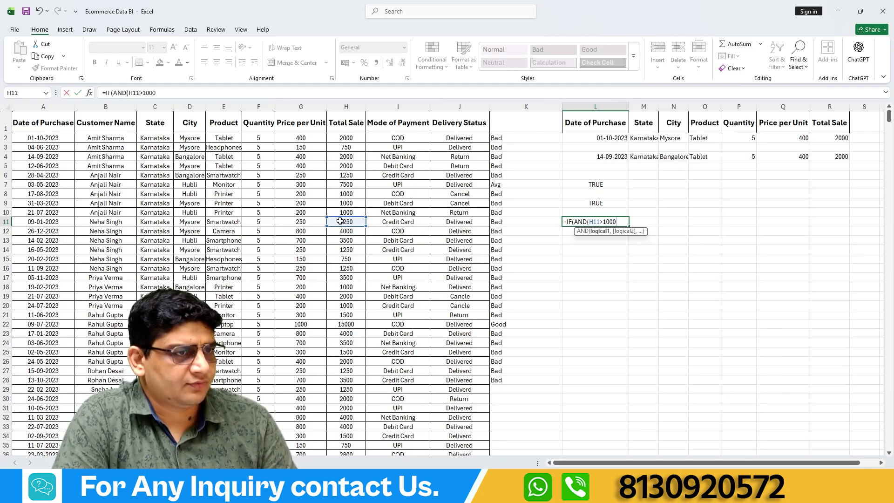
{"action": "type", "text": ","}
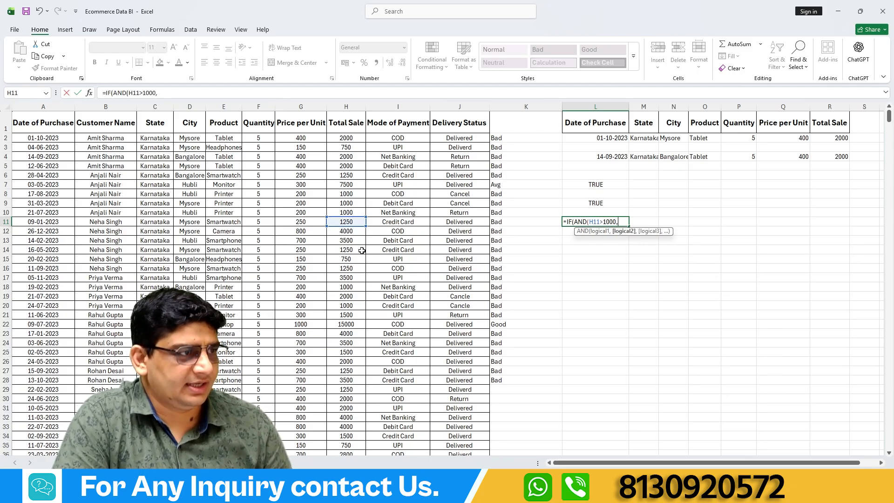
Add H11<5000 as the second AND condition in L11's formula and close the logical test.
{"action": "left_click", "coordinate": [348, 221]}
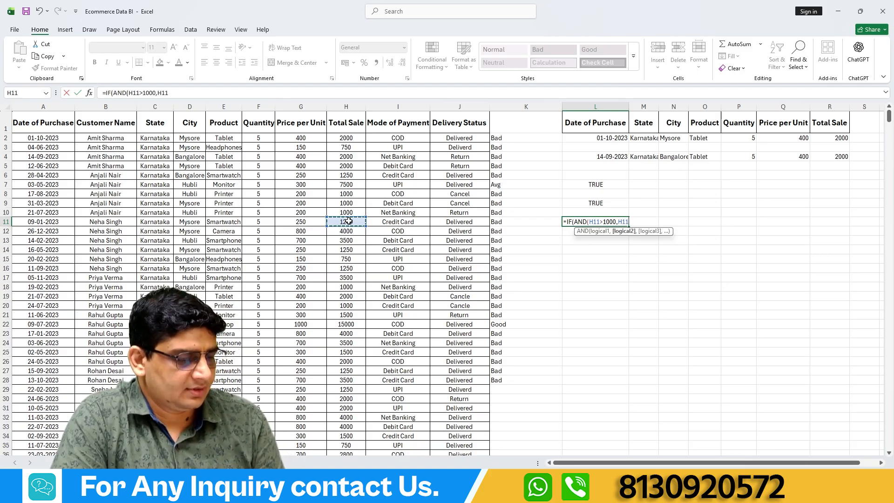
{"action": "type", "text": "<"}
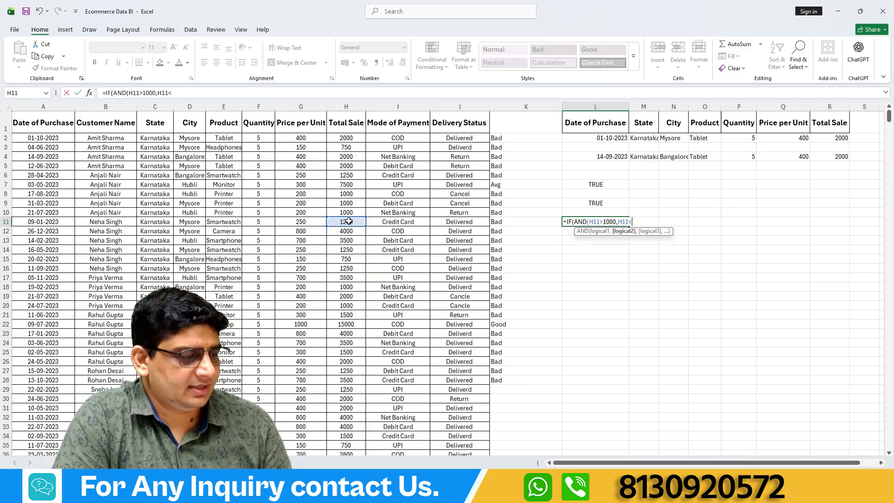
{"action": "type", "text": "500"}
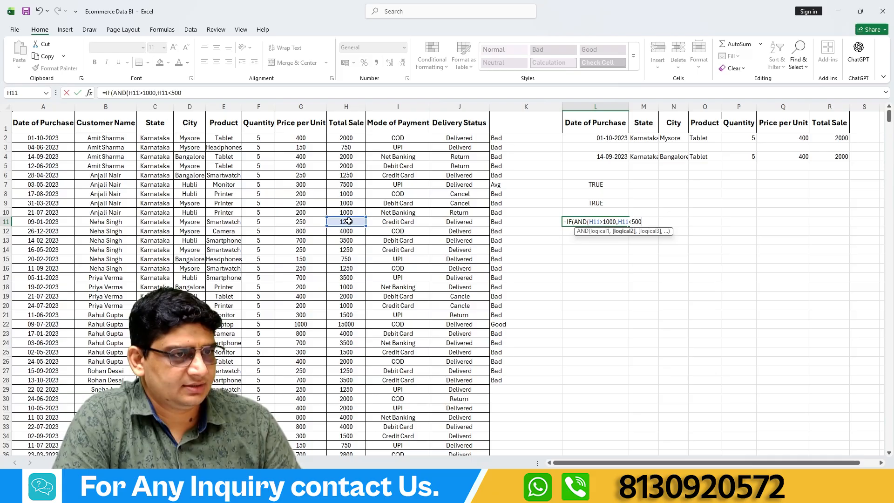
{"action": "type", "text": "0"}
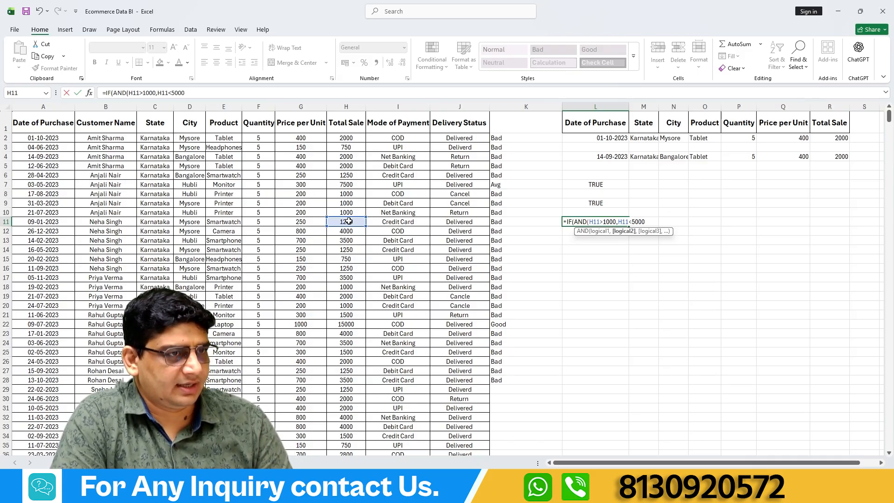
{"action": "type", "text": "),"}
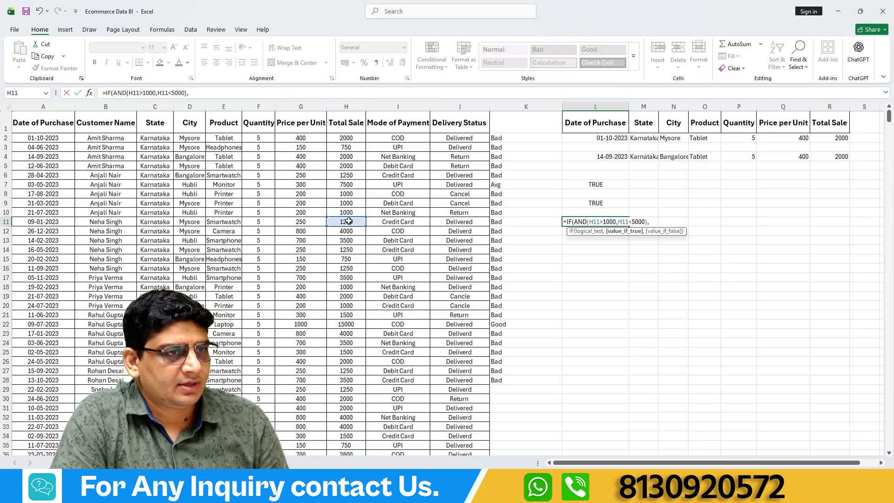
{"action": "type", "text": "\"A"}
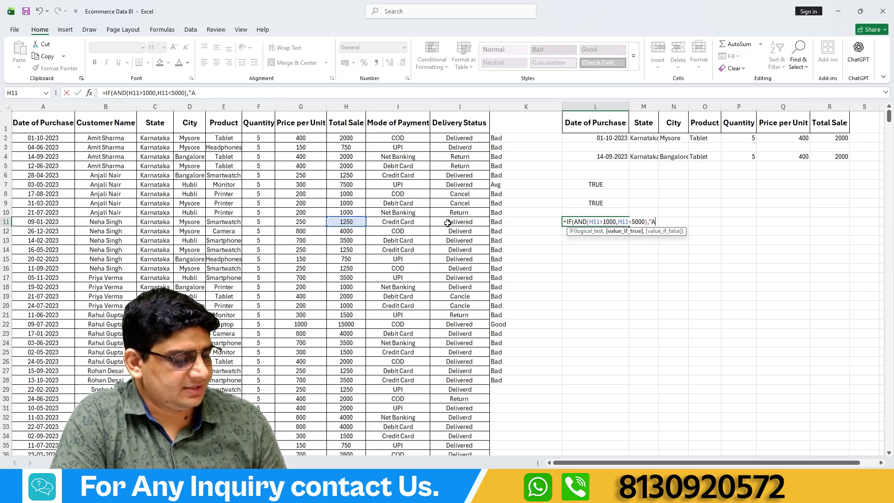
{"action": "type", "text": "vg\""}
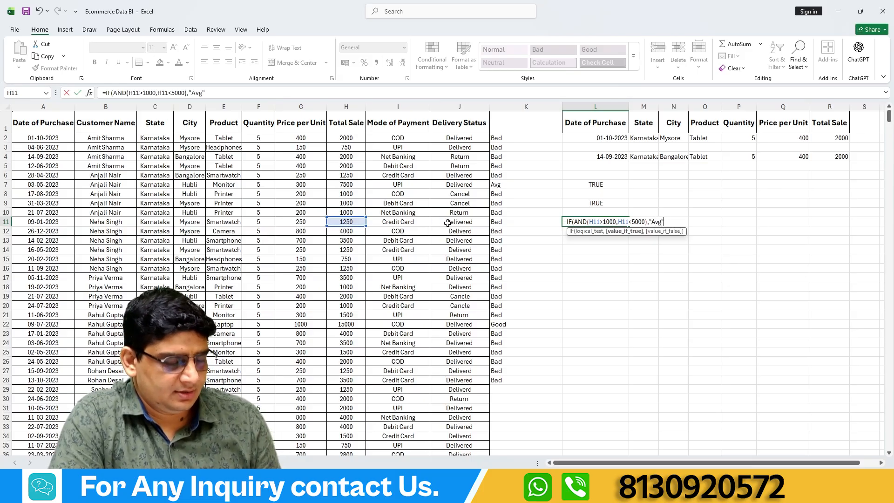
{"action": "type", "text": ",\"B"}
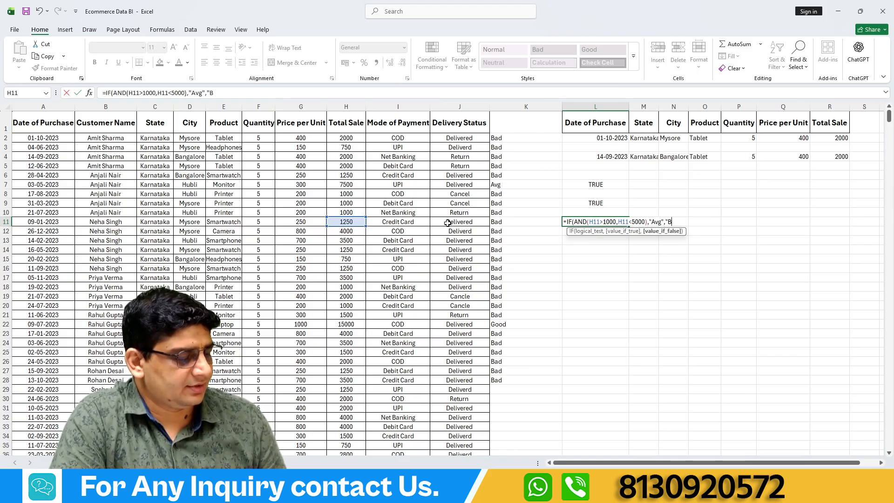
{"action": "type", "text": "ad"}
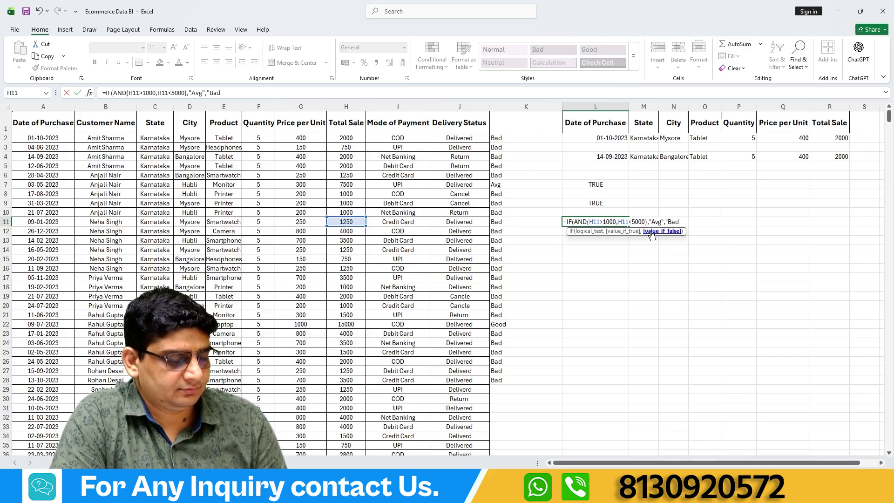
{"action": "type", "text": "\")"}
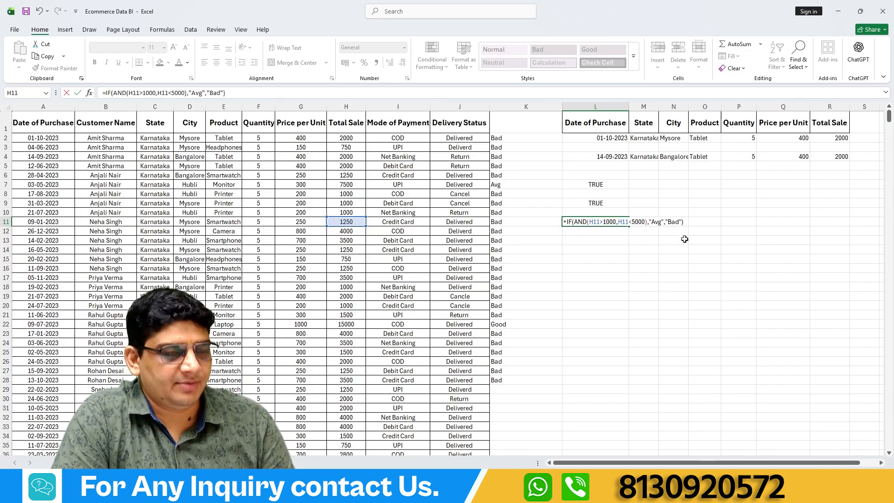
Complete L11's IF formula with "Avg" as the true value and "Bad" as the false value.
{"action": "key", "text": "Return"}
Review the AND conditions and the true value in L11's IF formula.
{"action": "left_click", "coordinate": [574, 223]}
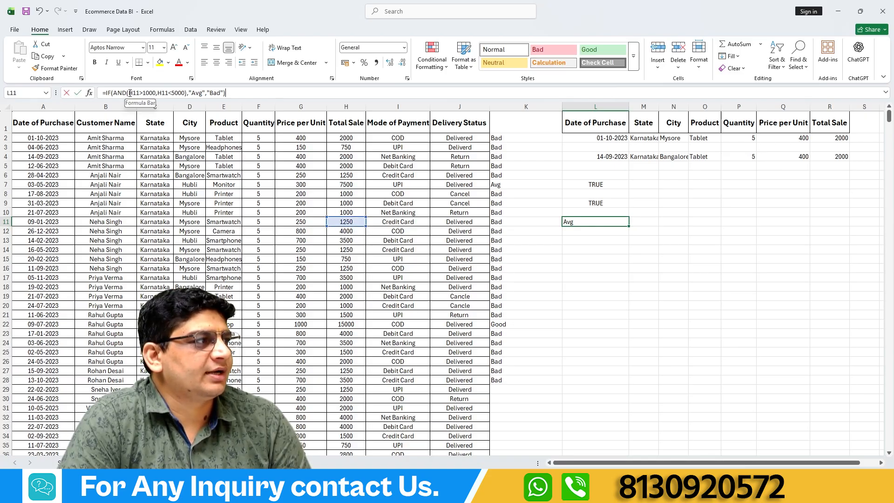
{"action": "left_click_drag", "start_coordinate": [129, 93], "coordinate": [182, 91]}
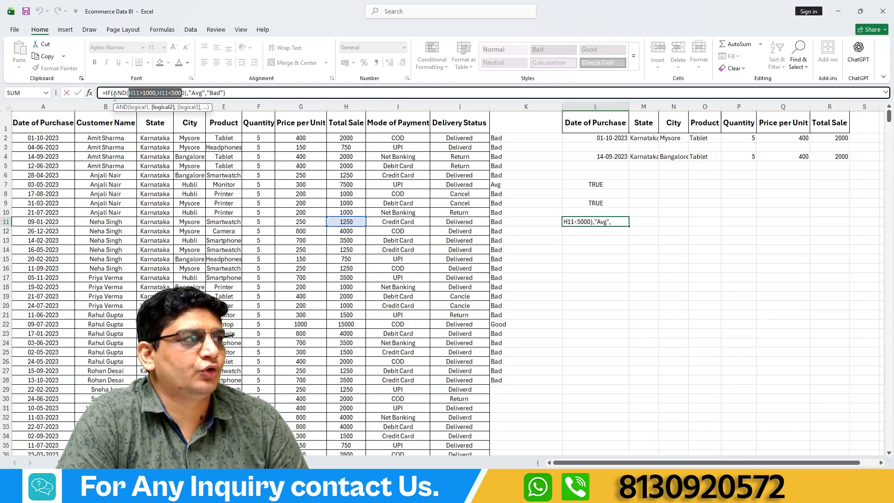
{"action": "double_click", "coordinate": [195, 93]}
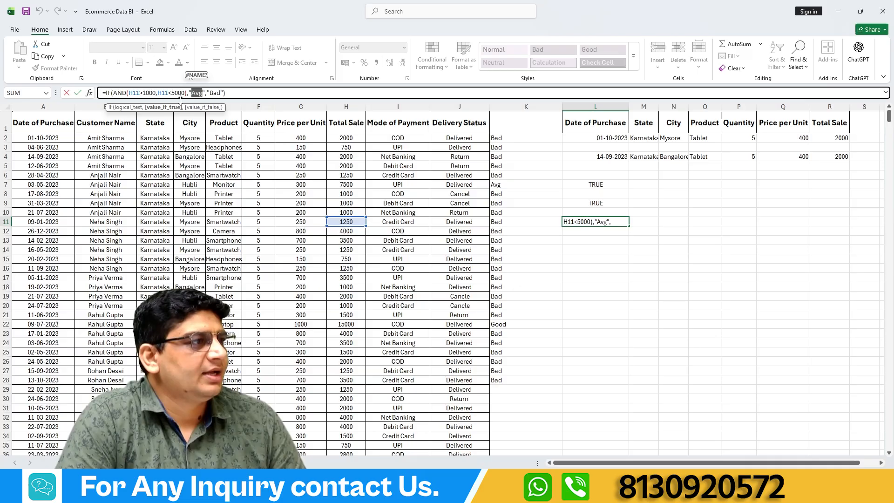
{"action": "key", "text": "ctrl+Return"}
Change the Total Sale value in H11 to 6000 to test the IF formula.
{"action": "left_click", "coordinate": [347, 223]}
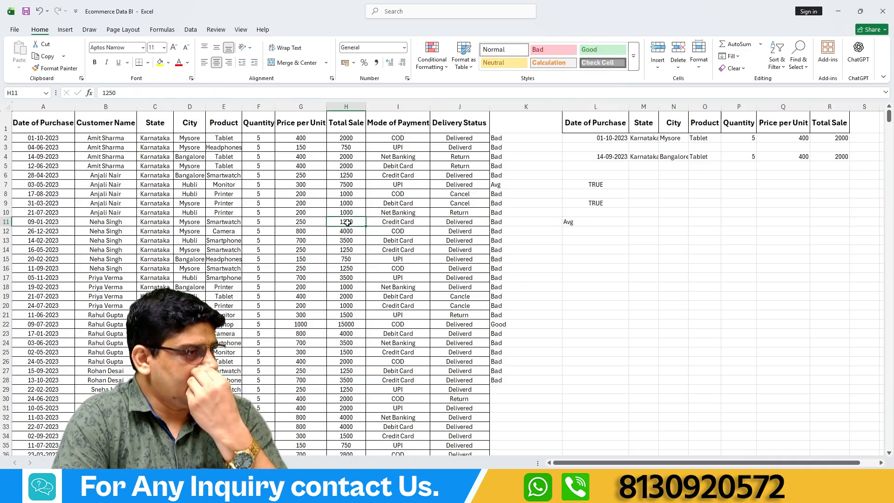
{"action": "type", "text": "6000"}
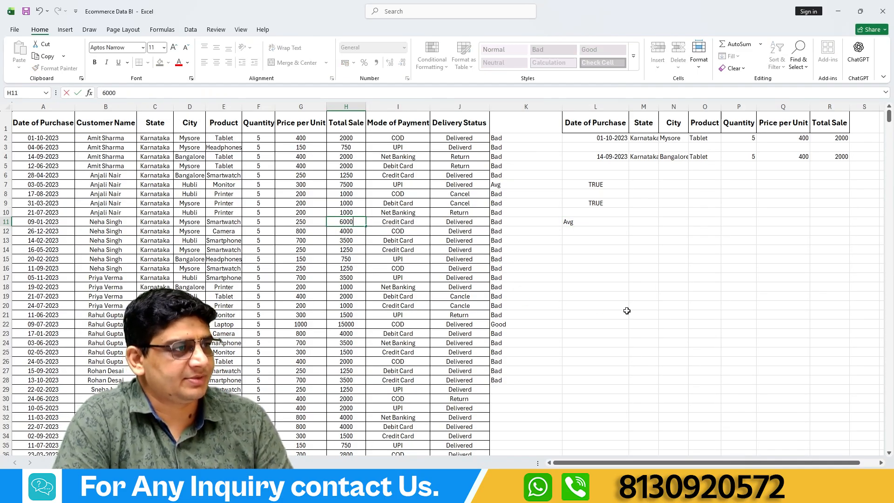
{"action": "key", "text": "Return"}
Check each AND condition of L11's formula against the changed H11 value, leaving the formula as it is.
{"action": "left_click", "coordinate": [586, 221]}
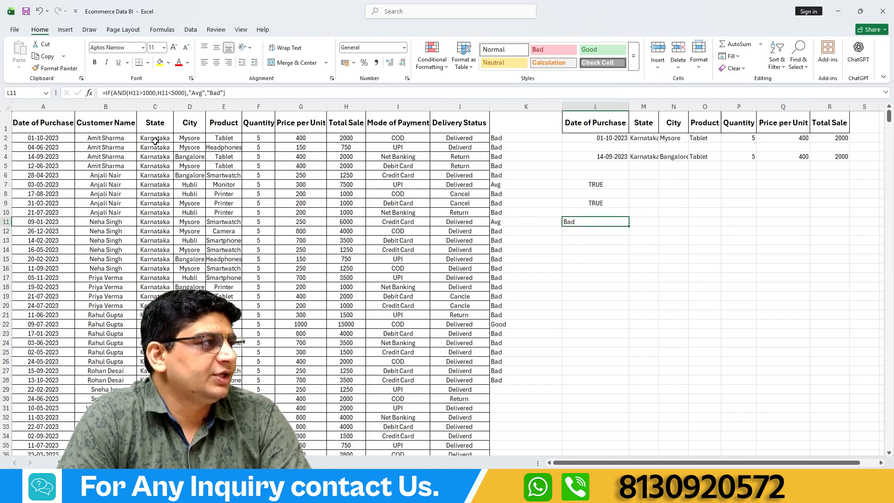
{"action": "double_click", "coordinate": [133, 93]}
{"action": "left_click_drag", "start_coordinate": [139, 93], "coordinate": [153, 93]}
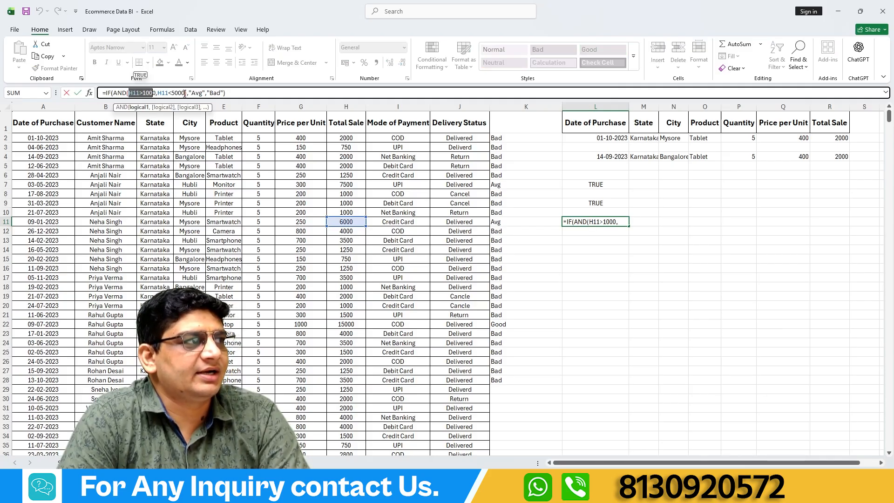
{"action": "left_click_drag", "start_coordinate": [186, 93], "coordinate": [160, 93]}
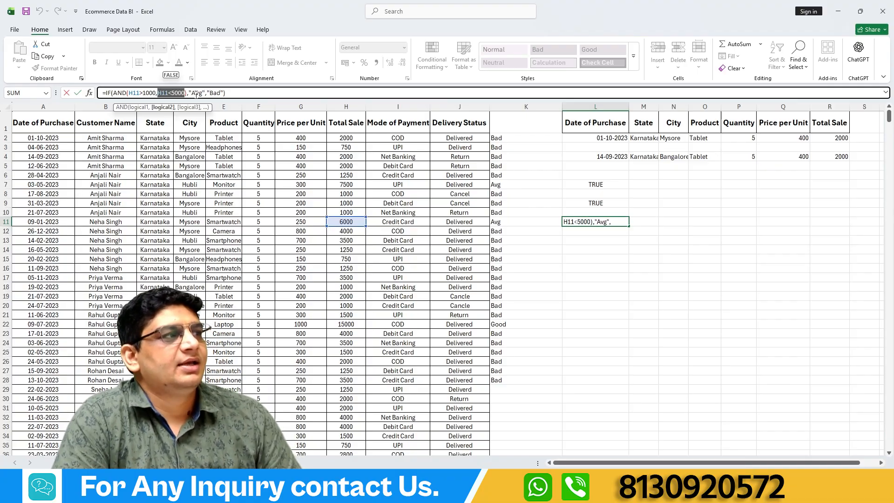
{"action": "key", "text": "Escape"}
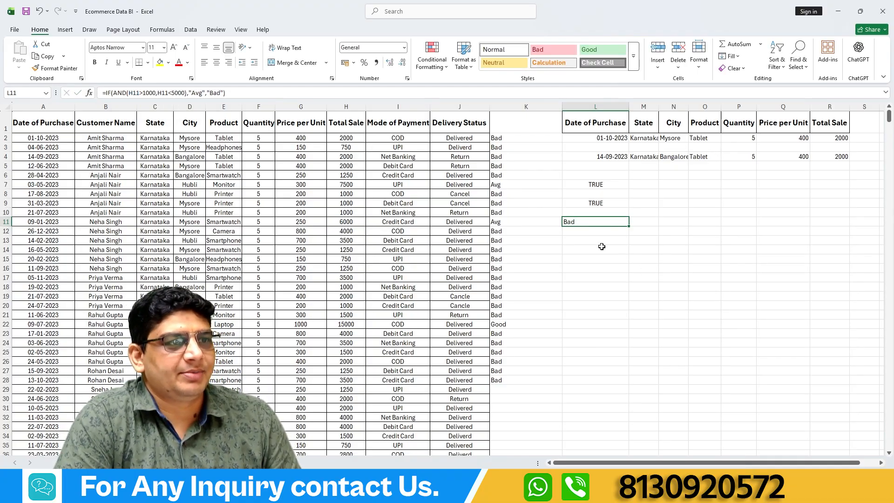
Widen column M and copy the IF formula from L11 into M11.
{"action": "key", "text": "ctrl+c"}
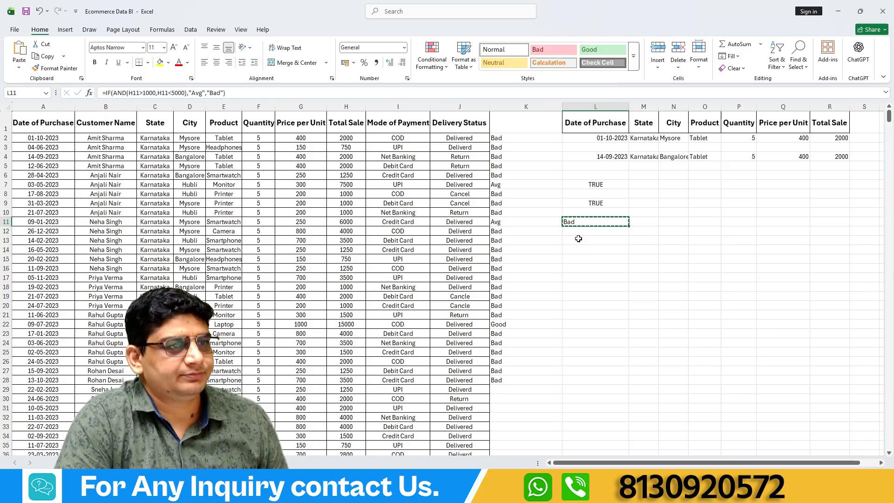
{"action": "left_click", "coordinate": [578, 238]}
{"action": "left_click_drag", "start_coordinate": [658, 107], "coordinate": [680, 108]}
{"action": "left_click", "coordinate": [656, 219]}
{"action": "key", "text": "ctrl+v"}
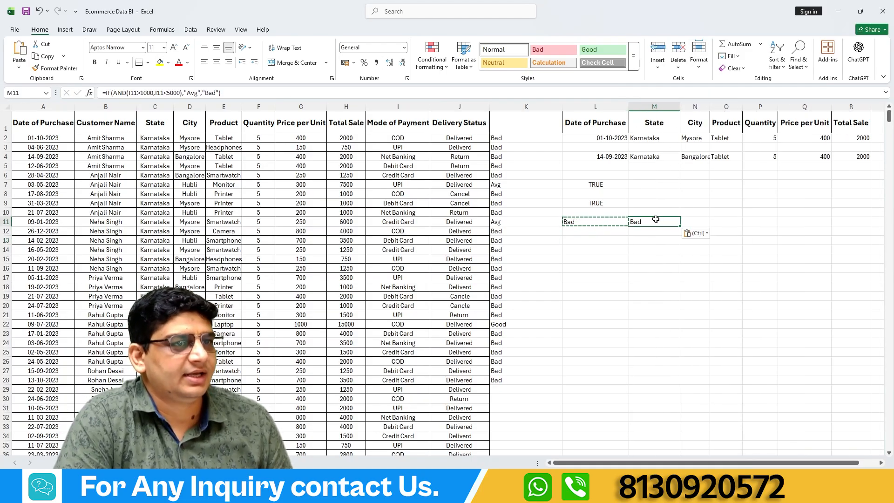
Replace AND with OR in M11's IF formula, keeping both conditions, and compare its result with L11.
{"action": "left_click", "coordinate": [130, 93]}
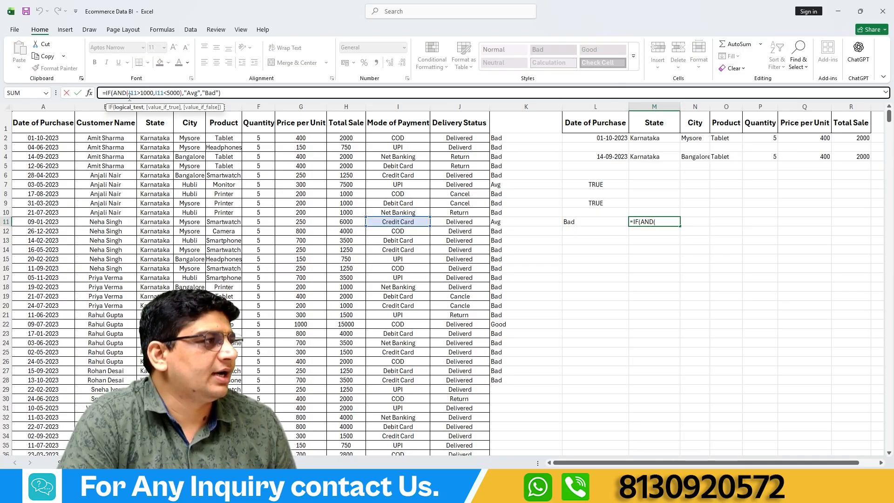
{"action": "left_click", "coordinate": [125, 92]}
{"action": "key", "text": "BackSpace"}
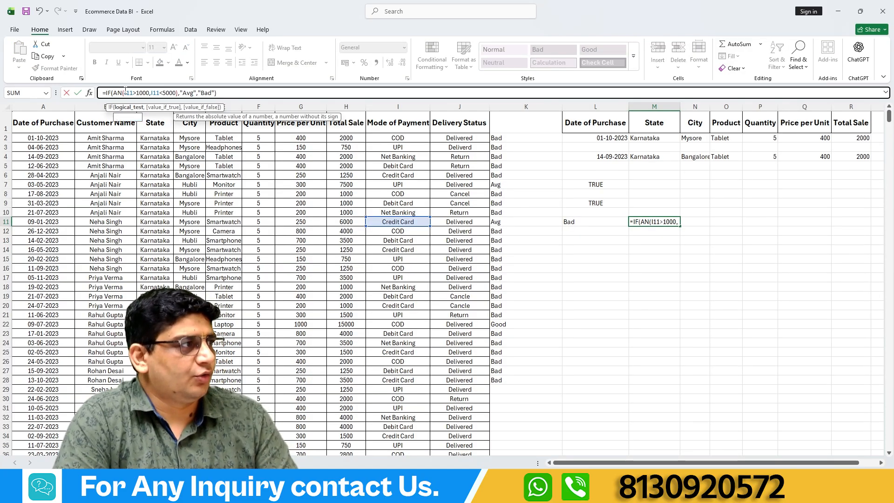
{"action": "key", "text": "BackSpace"}
{"action": "key", "text": "BackSpace"}
{"action": "type", "text": "or"}
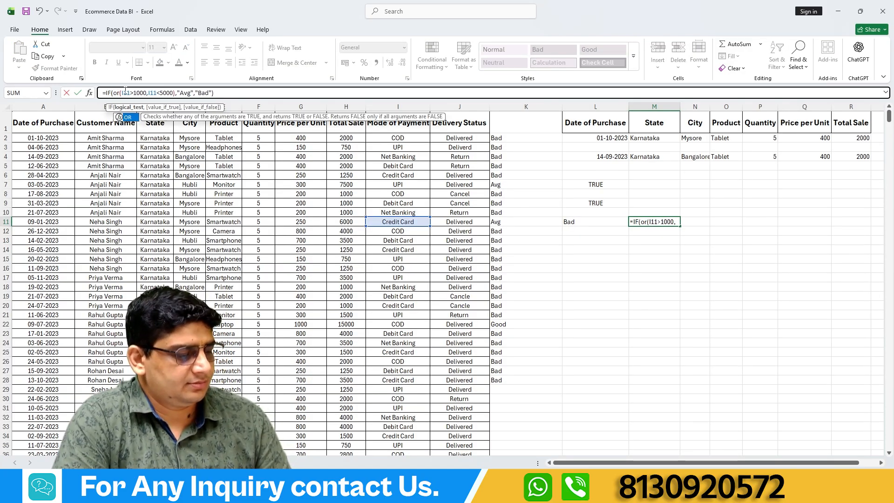
{"action": "double_click", "coordinate": [131, 119]}
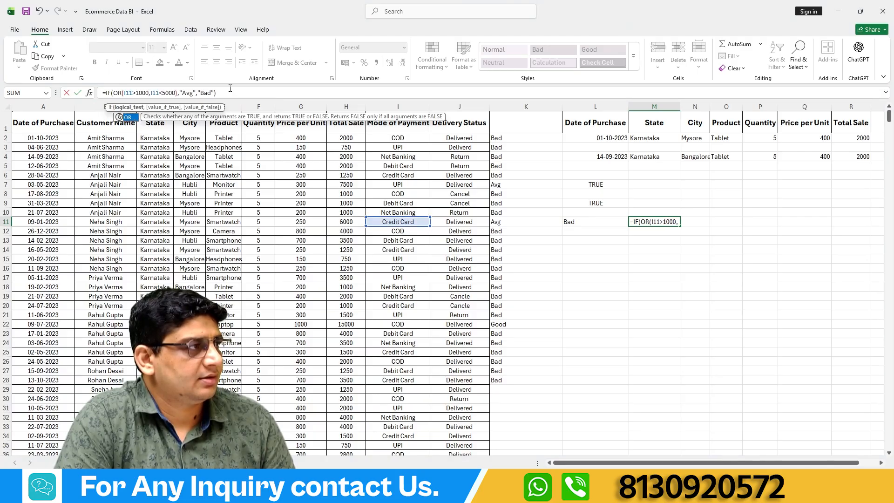
{"action": "left_click", "coordinate": [230, 90]}
{"action": "key", "text": "Return"}
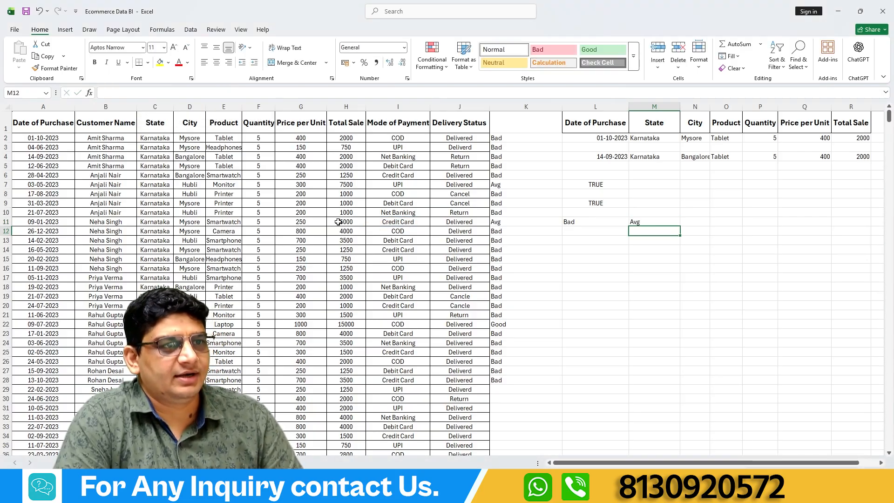
{"action": "left_click", "coordinate": [646, 221]}
{"action": "left_click", "coordinate": [579, 225]}
{"action": "left_click", "coordinate": [650, 223]}
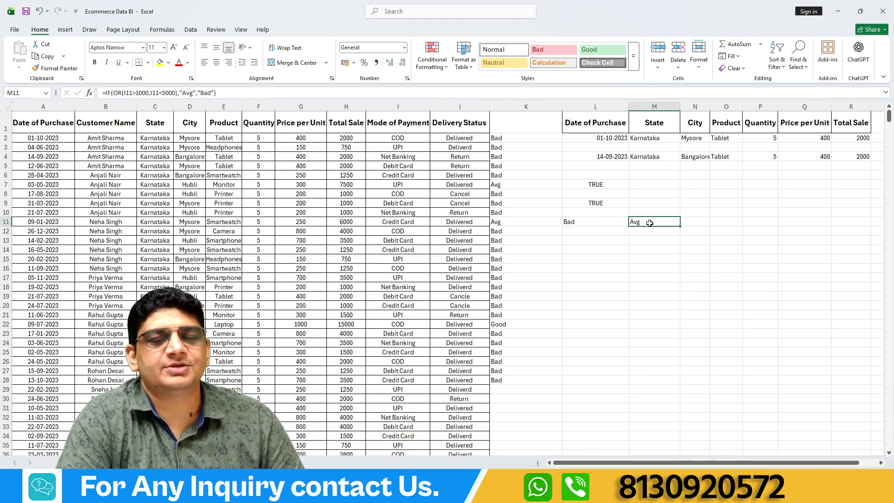